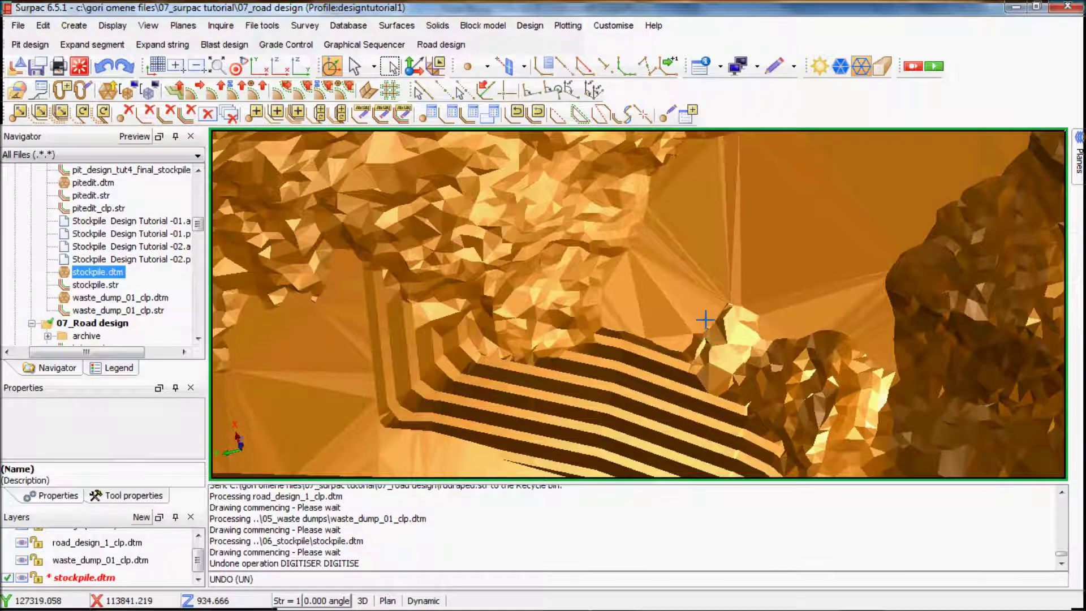
Examine the hillside beside the pit benches and its setting relative to the red and blue surfaces
{"action": "scroll", "coordinate": [650, 295], "scroll_direction": "up", "scroll_amount": 2}
{"action": "scroll", "coordinate": [653, 296], "scroll_direction": "down", "scroll_amount": 2}
{"action": "left_click_drag", "start_coordinate": [633, 303], "coordinate": [655, 294]}
{"action": "left_click_drag", "start_coordinate": [653, 210], "coordinate": [428, 323]}
{"action": "scroll", "coordinate": [578, 329], "scroll_direction": "up", "scroll_amount": 3}
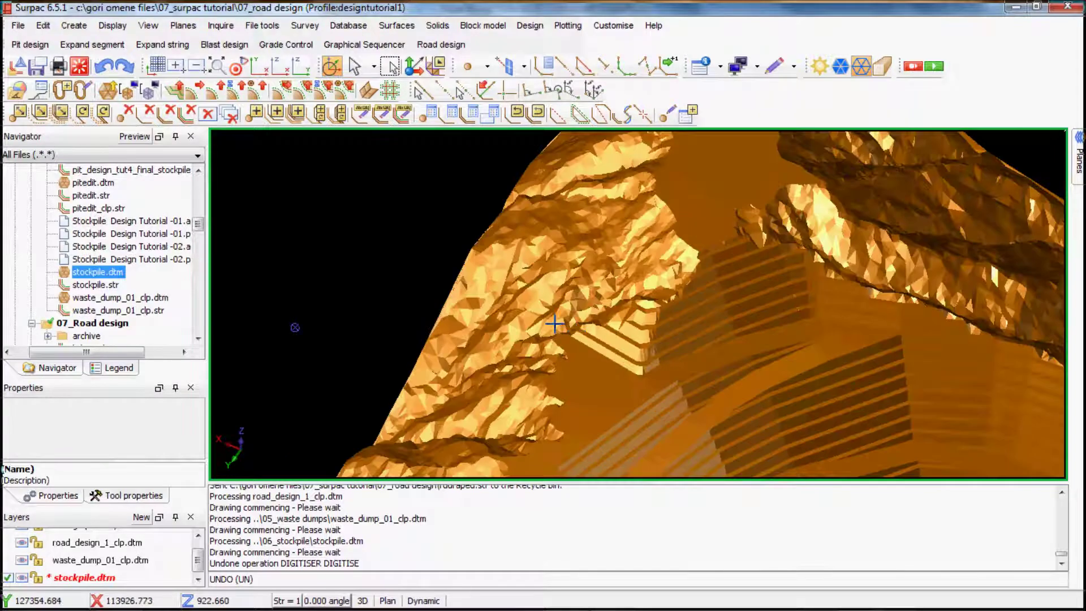
{"action": "scroll", "coordinate": [550, 323], "scroll_direction": "down", "scroll_amount": 4}
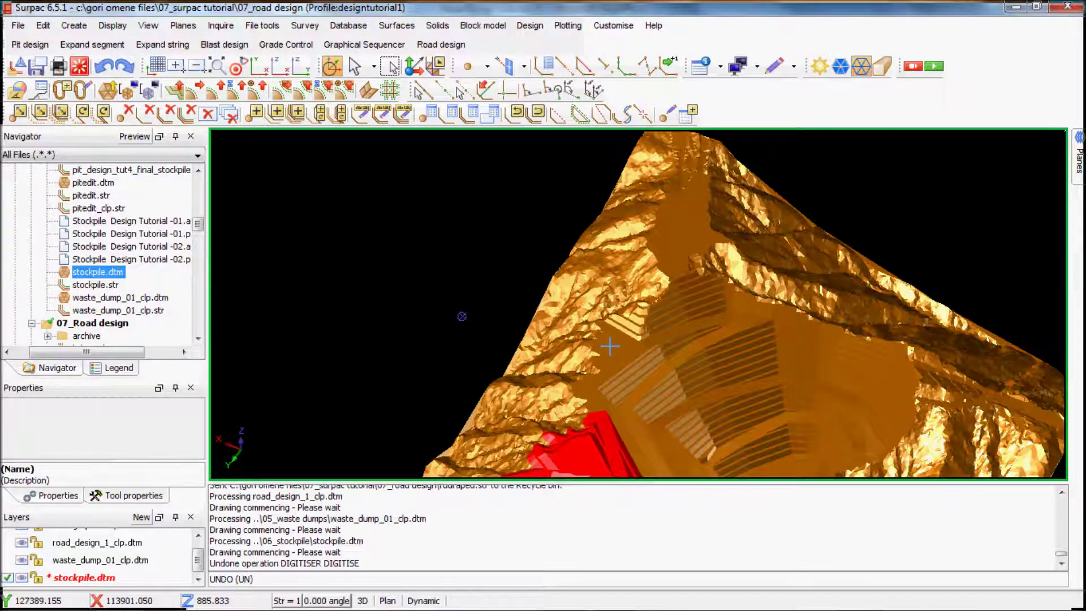
{"action": "scroll", "coordinate": [604, 359], "scroll_direction": "up", "scroll_amount": 3}
{"action": "scroll", "coordinate": [601, 367], "scroll_direction": "down", "scroll_amount": 1}
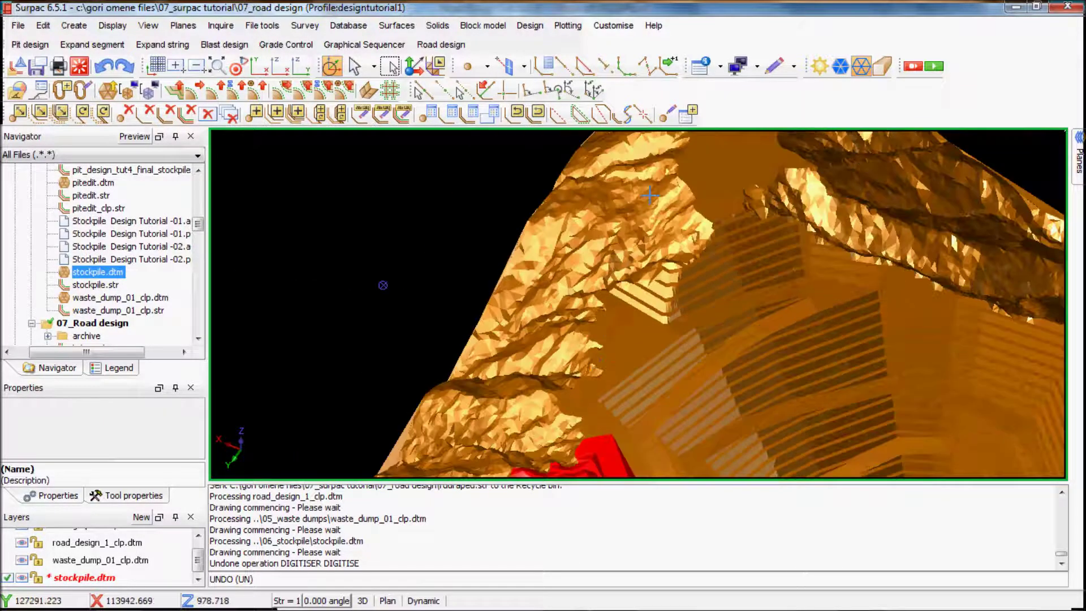
{"action": "scroll", "coordinate": [596, 273], "scroll_direction": "down", "scroll_amount": 3}
{"action": "scroll", "coordinate": [652, 309], "scroll_direction": "down", "scroll_amount": 2}
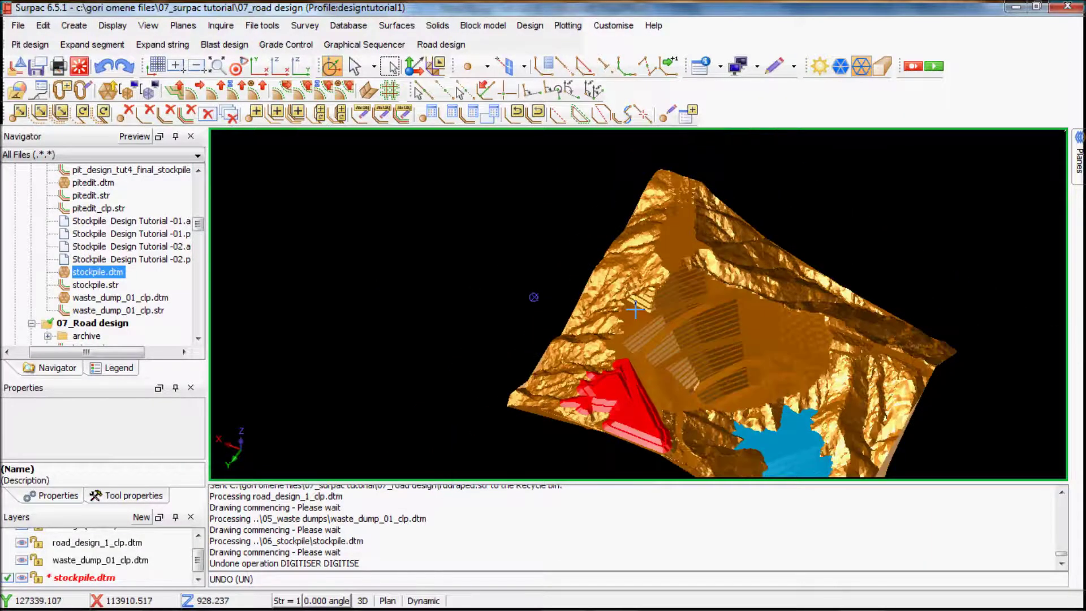
{"action": "scroll", "coordinate": [652, 310], "scroll_direction": "up", "scroll_amount": 5}
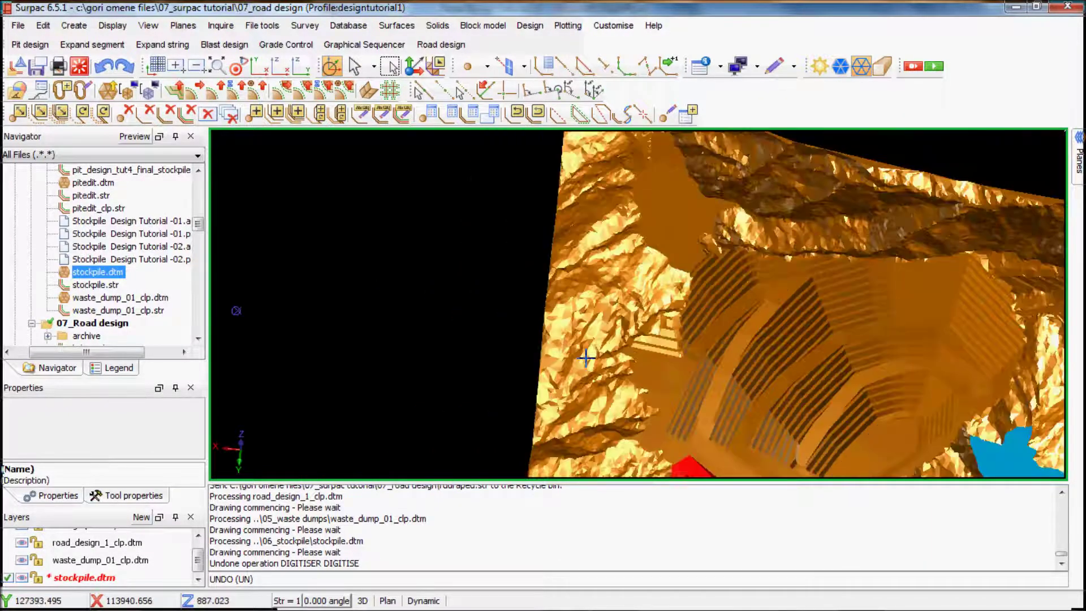
Inspect the pit rim and the surrounding ridges from opposite sides for a possible road route
{"action": "left_click_drag", "start_coordinate": [595, 359], "coordinate": [596, 220]}
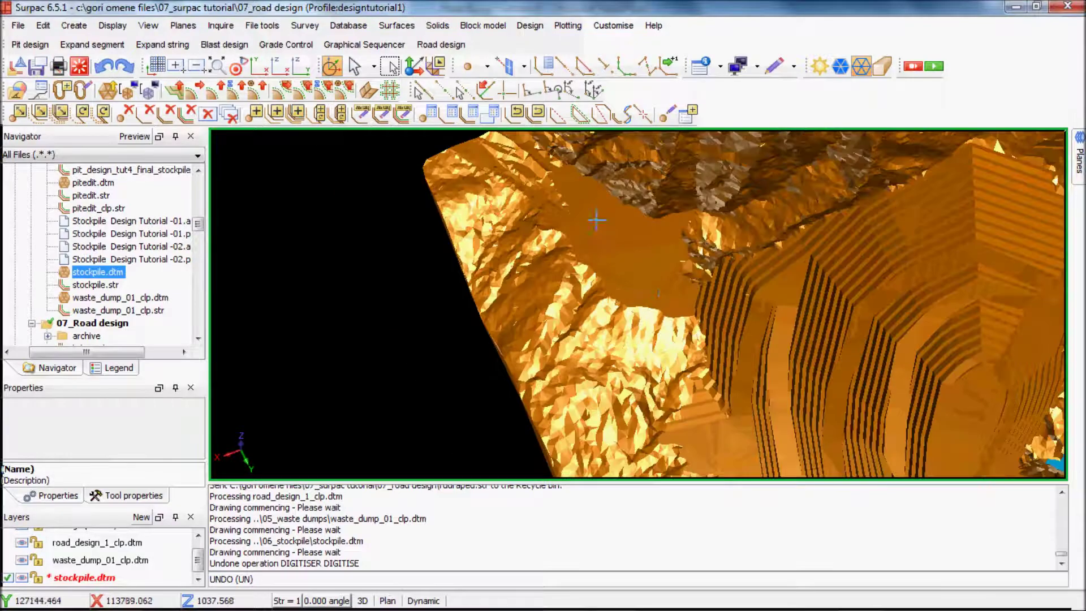
{"action": "left_click_drag", "start_coordinate": [658, 287], "coordinate": [817, 292]}
{"action": "left_click_drag", "start_coordinate": [750, 233], "coordinate": [746, 249]}
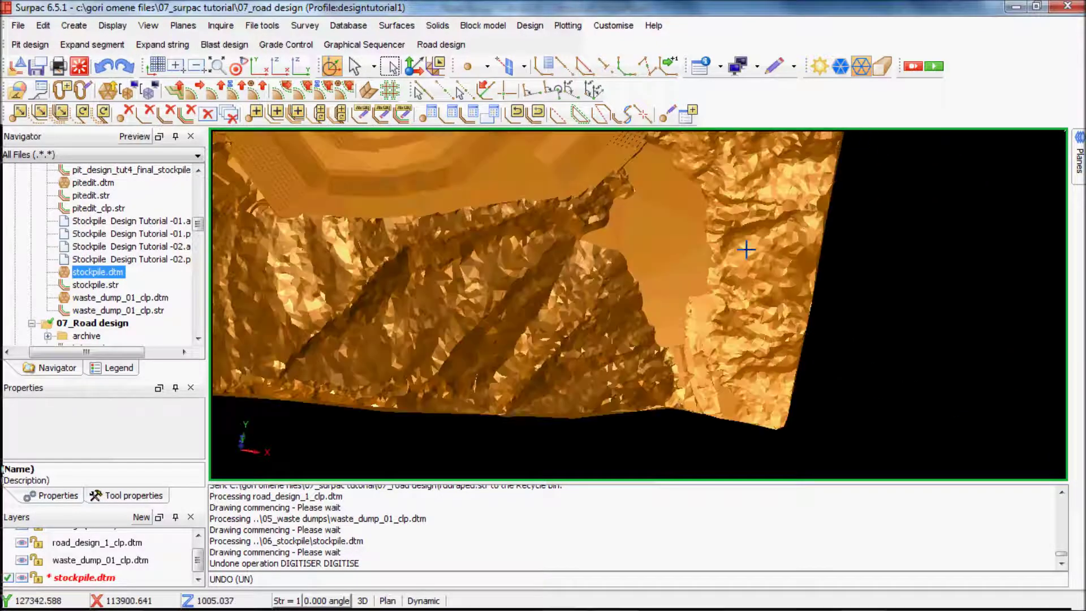
{"action": "left_click_drag", "start_coordinate": [725, 357], "coordinate": [618, 235]}
{"action": "left_click_drag", "start_coordinate": [735, 289], "coordinate": [751, 343]}
{"action": "scroll", "coordinate": [709, 324], "scroll_direction": "down", "scroll_amount": 5}
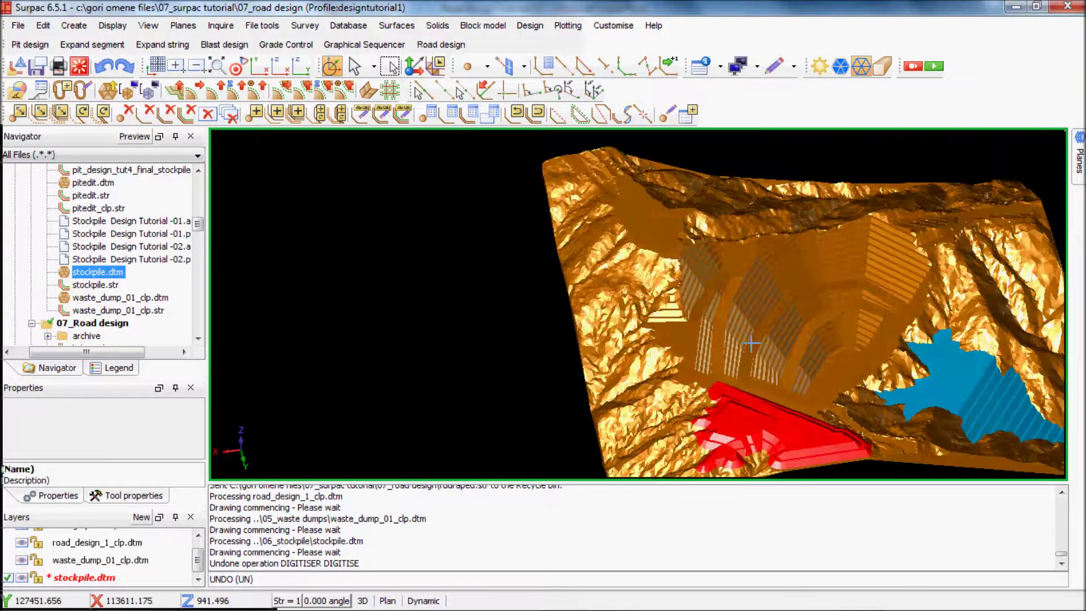
{"action": "scroll", "coordinate": [716, 340], "scroll_direction": "down", "scroll_amount": 3}
{"action": "scroll", "coordinate": [746, 325], "scroll_direction": "up", "scroll_amount": 2}
{"action": "left_click_drag", "start_coordinate": [747, 326], "coordinate": [478, 352]}
{"action": "scroll", "coordinate": [692, 287], "scroll_direction": "up", "scroll_amount": 5}
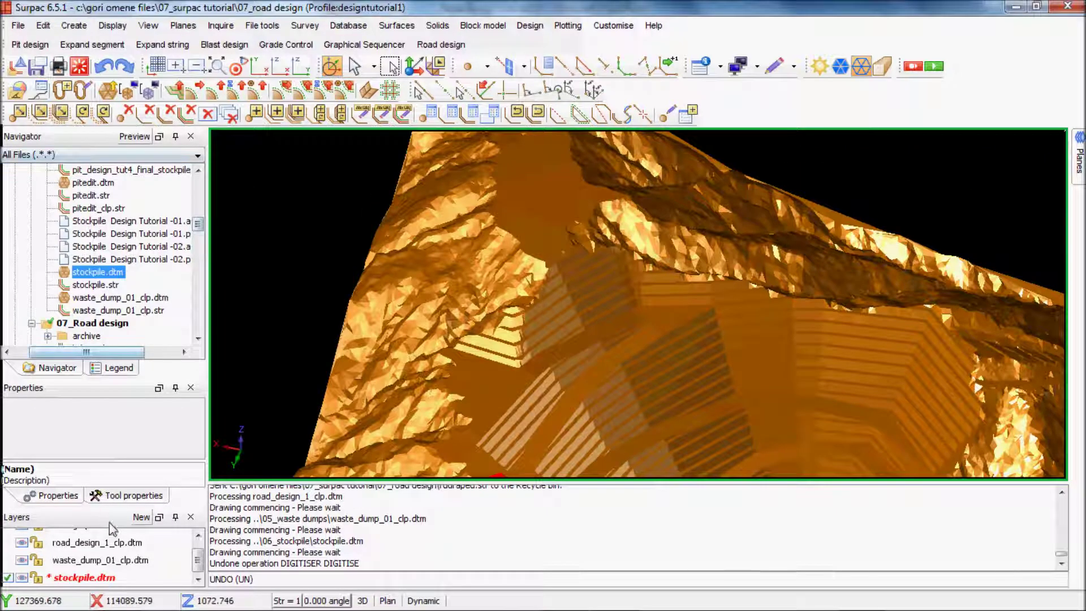
Create a new layer named rd1 for the road string
{"action": "left_click", "coordinate": [141, 517]}
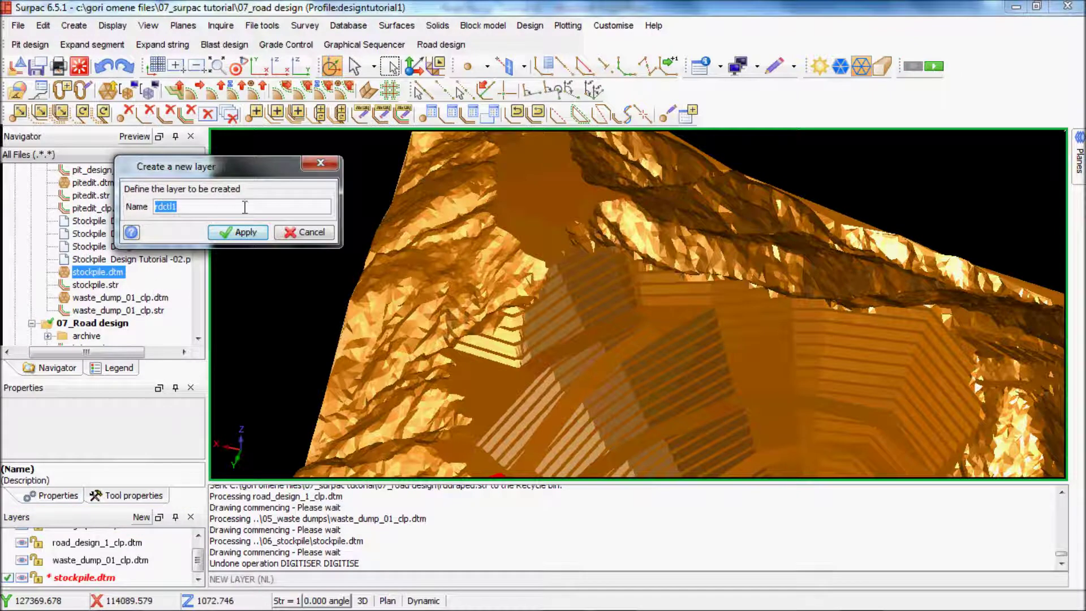
{"action": "type", "text": "rd"}
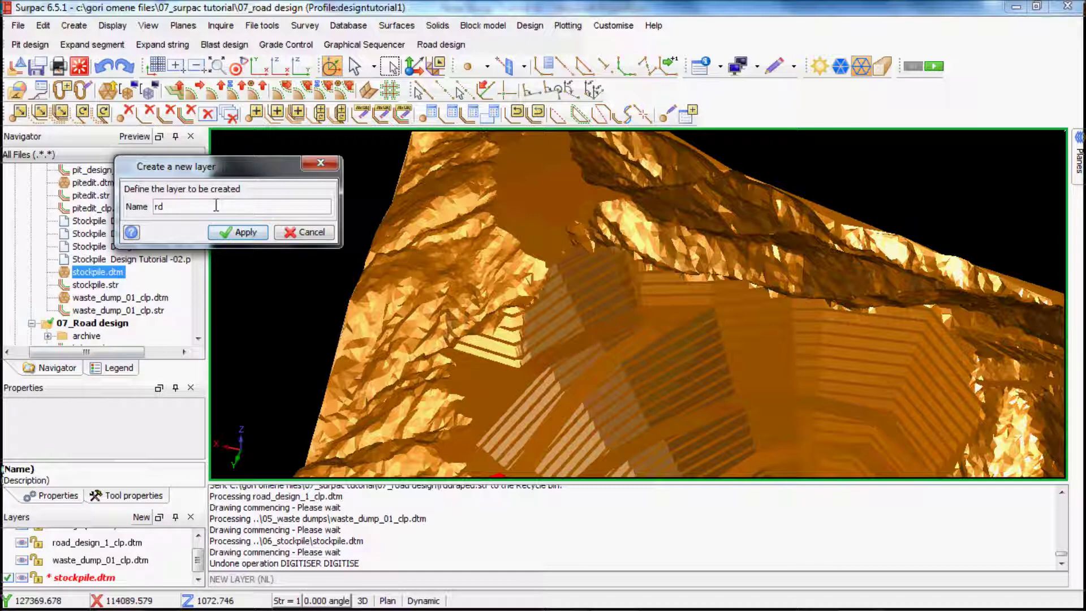
{"action": "type", "text": "1"}
{"action": "left_click", "coordinate": [247, 235]}
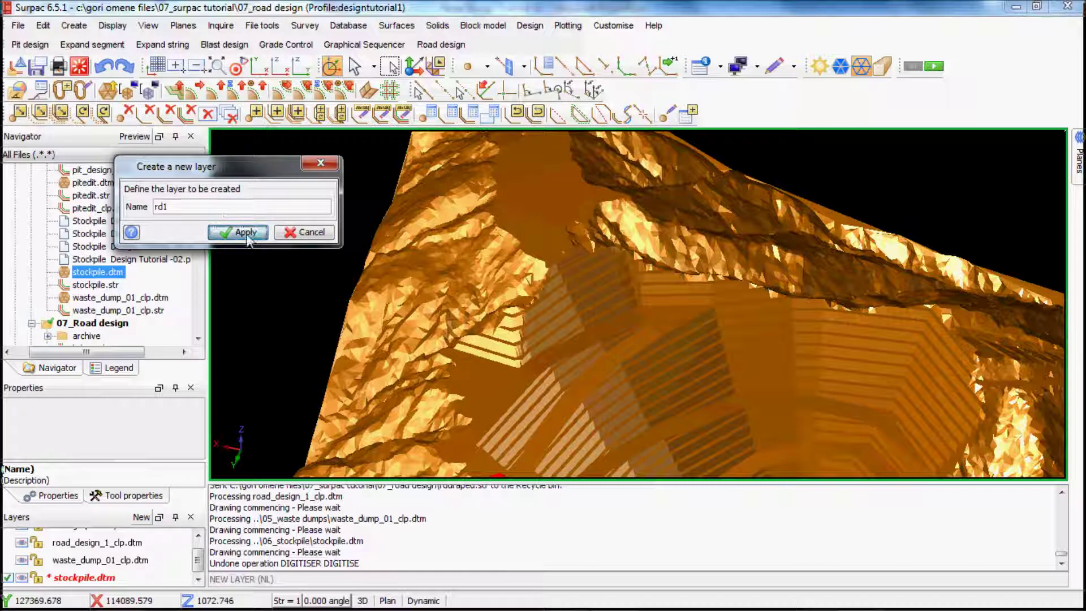
Start digitising in the rd1 layer by selecting a first road point at the hillside's foot, beside the small bright benches
{"action": "scroll", "coordinate": [474, 366], "scroll_direction": "up", "scroll_amount": 2}
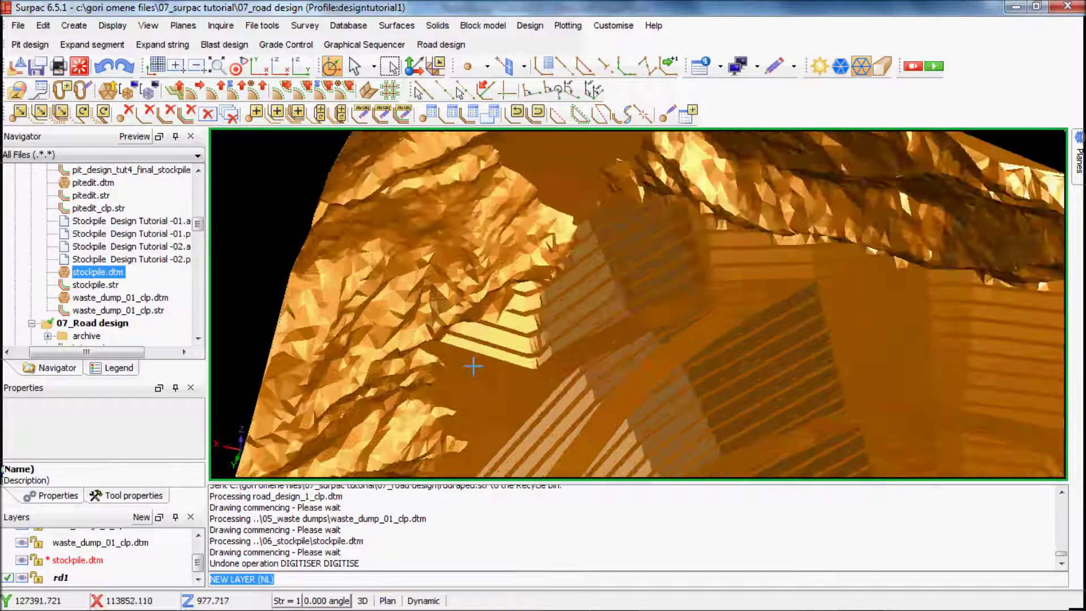
{"action": "scroll", "coordinate": [471, 364], "scroll_direction": "down", "scroll_amount": 5}
{"action": "left_click_drag", "start_coordinate": [473, 364], "coordinate": [515, 355]}
{"action": "scroll", "coordinate": [613, 300], "scroll_direction": "up", "scroll_amount": 2}
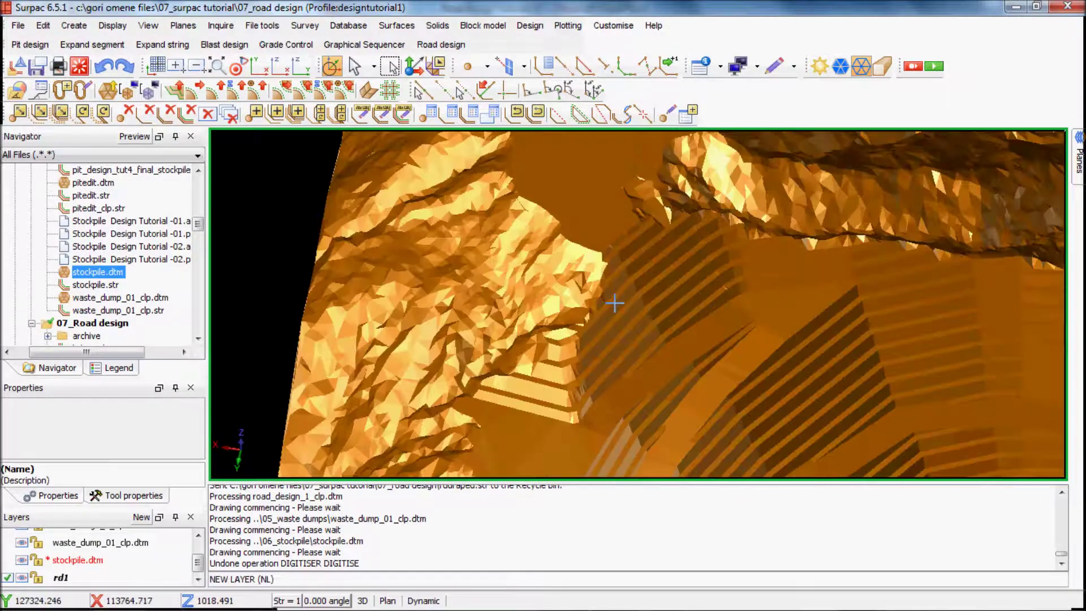
{"action": "left_click_drag", "start_coordinate": [588, 294], "coordinate": [572, 296]}
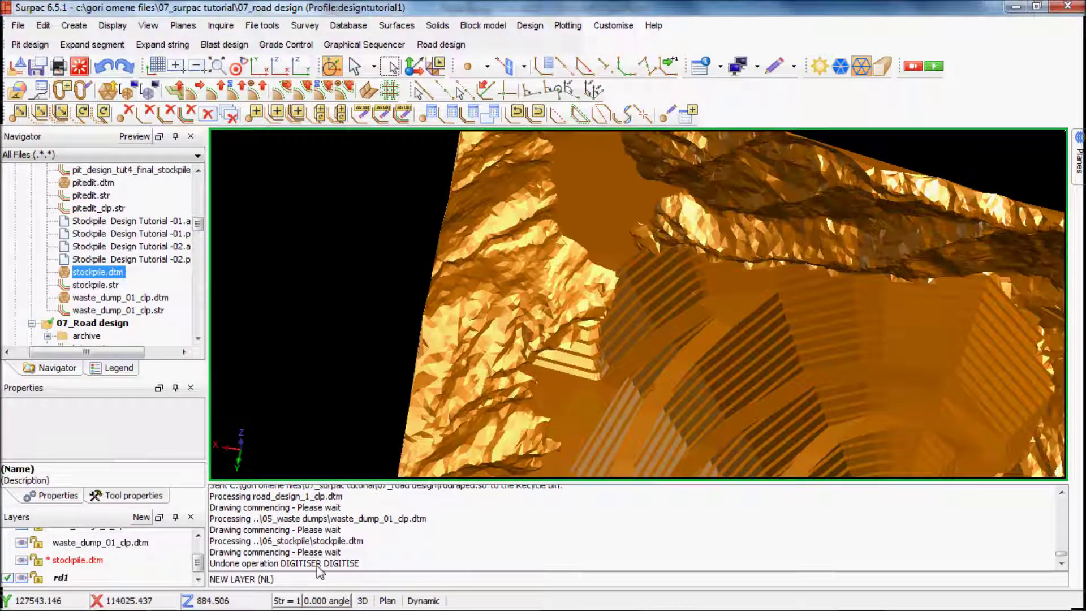
{"action": "scroll", "coordinate": [532, 379], "scroll_direction": "up", "scroll_amount": 4}
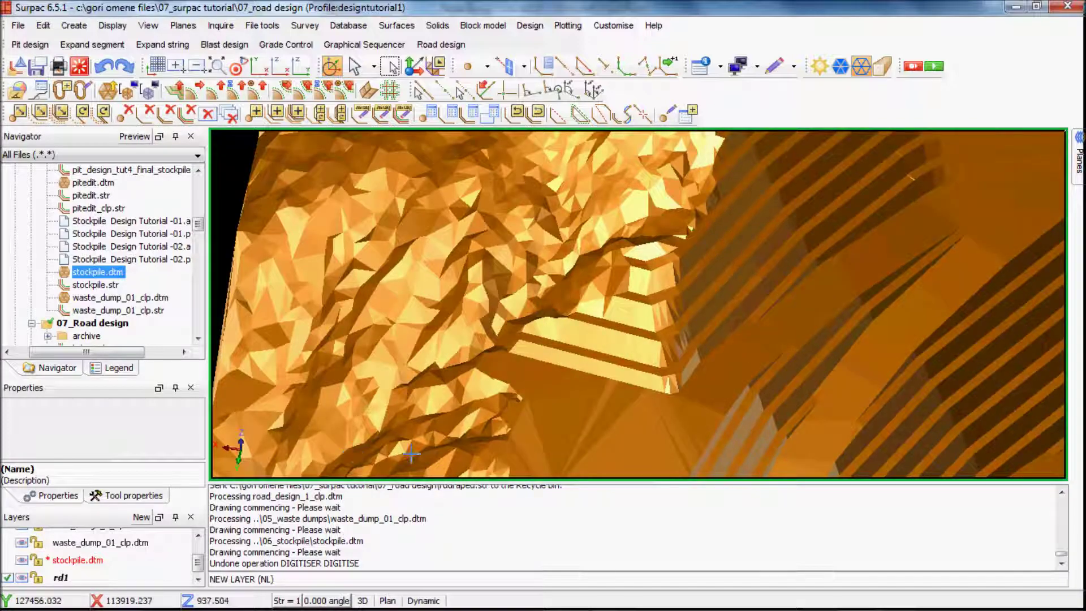
{"action": "scroll", "coordinate": [527, 325], "scroll_direction": "down", "scroll_amount": 2}
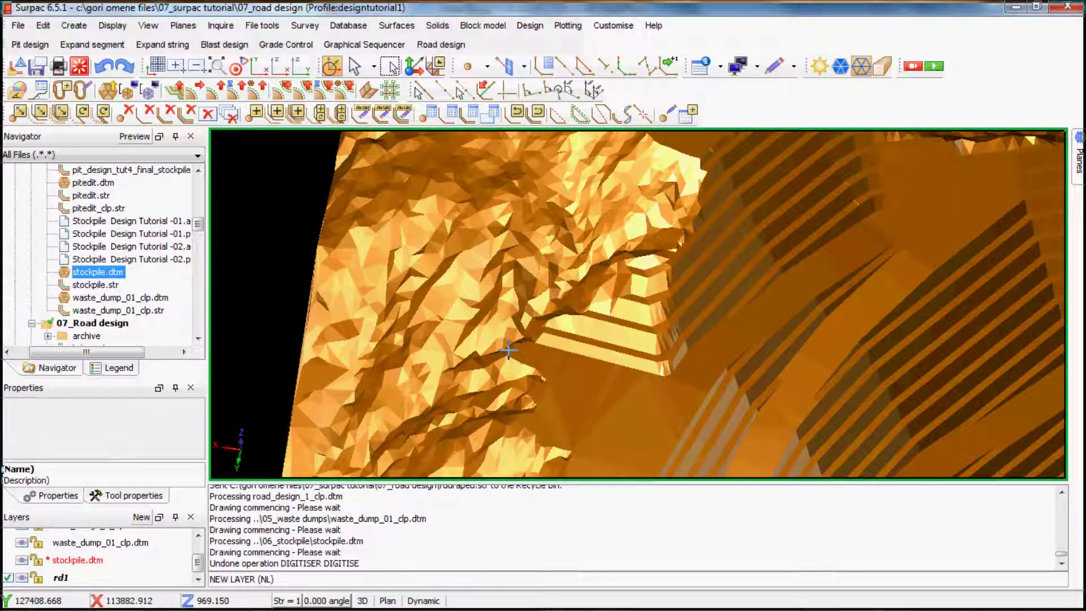
{"action": "type", "text": "S"}
{"action": "key", "text": "Return"}
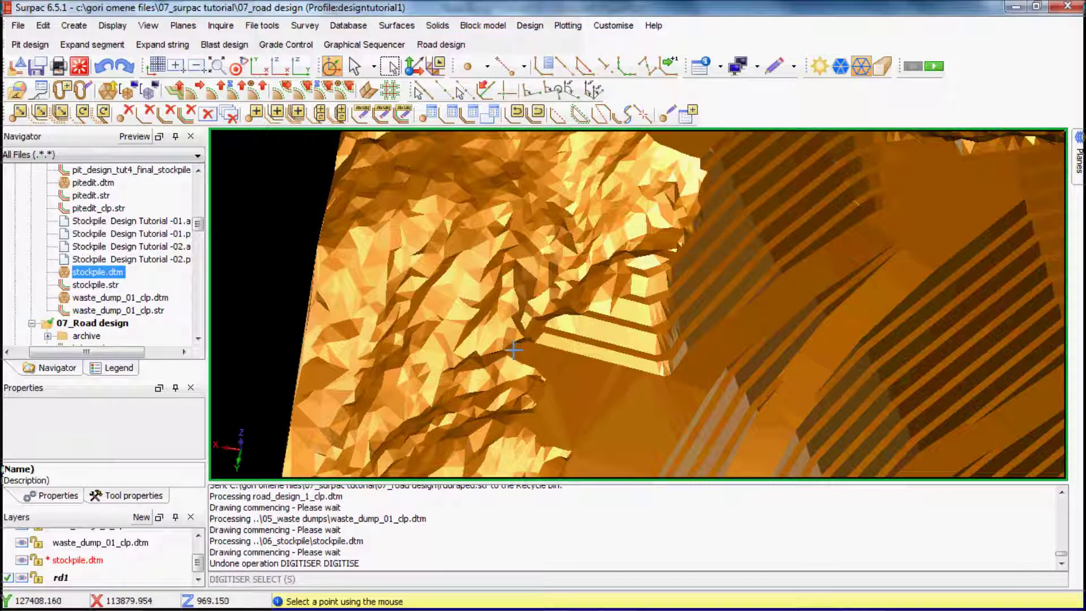
{"action": "left_click", "coordinate": [512, 349]}
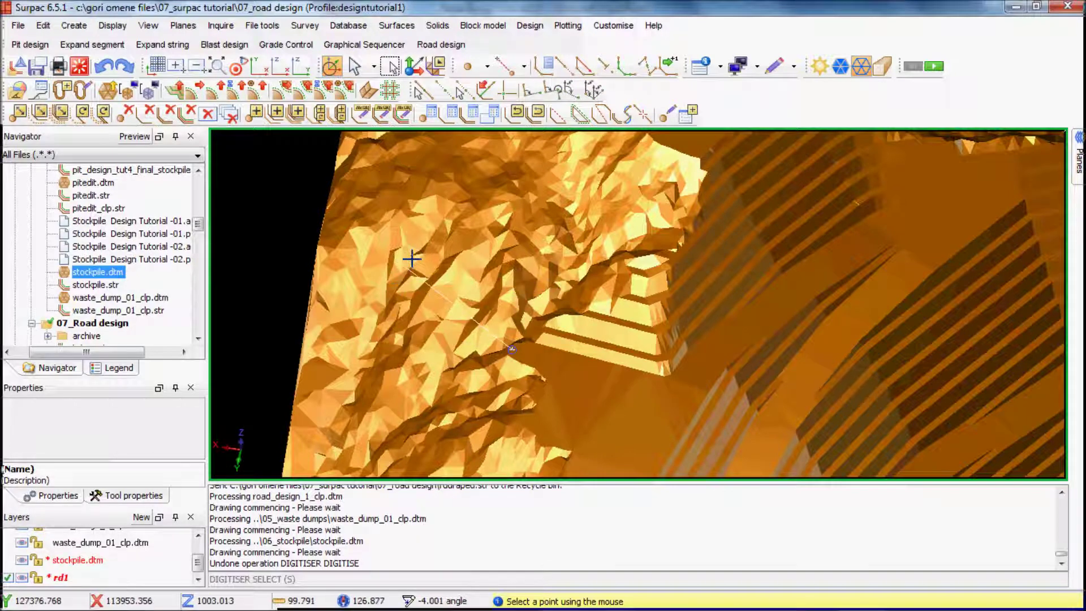
Select a second road point higher up the hillside, towards the terrain's outer edge
{"action": "scroll", "coordinate": [527, 286], "scroll_direction": "down", "scroll_amount": 2}
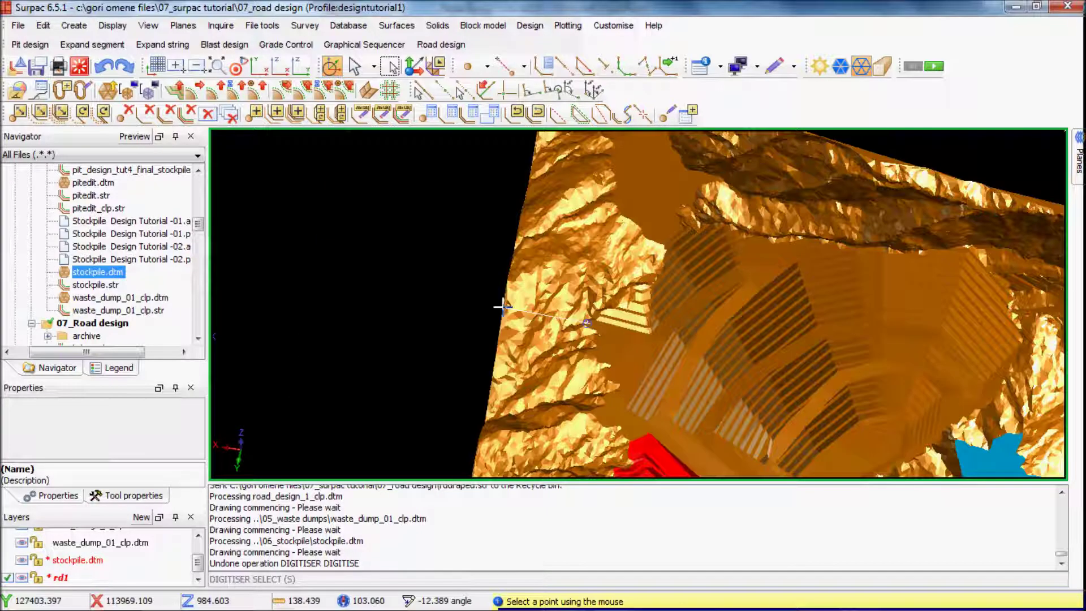
{"action": "scroll", "coordinate": [564, 294], "scroll_direction": "up", "scroll_amount": 1}
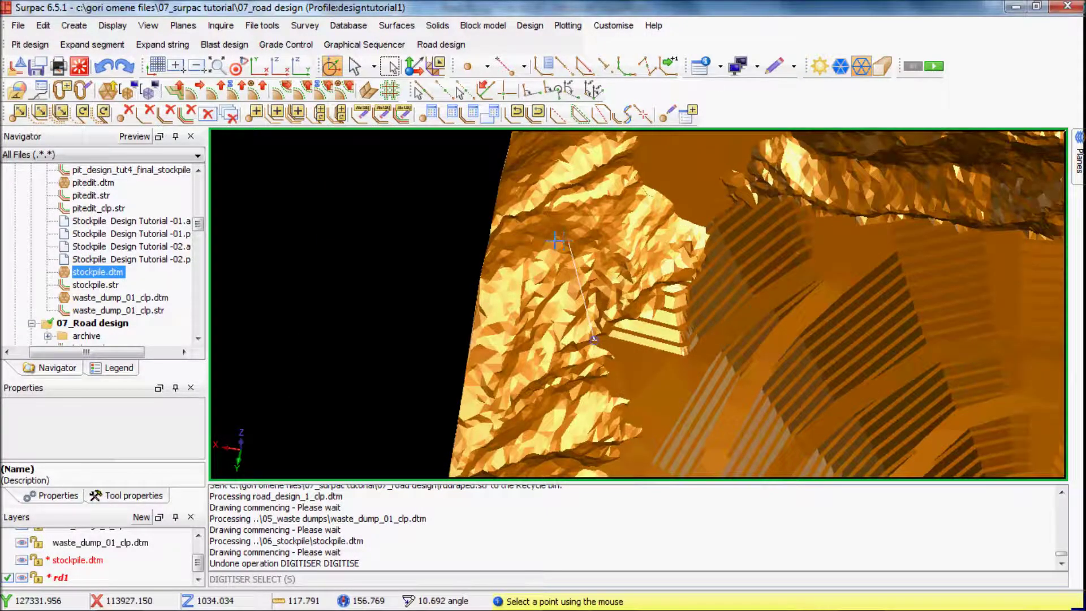
{"action": "left_click", "coordinate": [533, 228]}
{"action": "scroll", "coordinate": [532, 229], "scroll_direction": "down", "scroll_amount": 2}
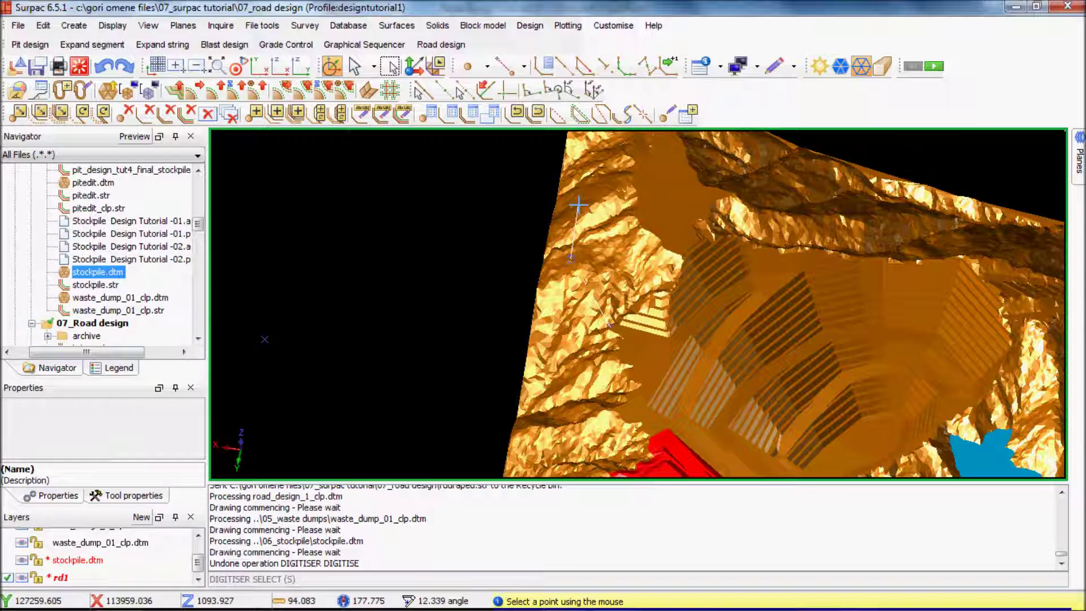
Select a third road point farther along the ridge, close to the terrain's outer edge
{"action": "key", "text": "Escape"}
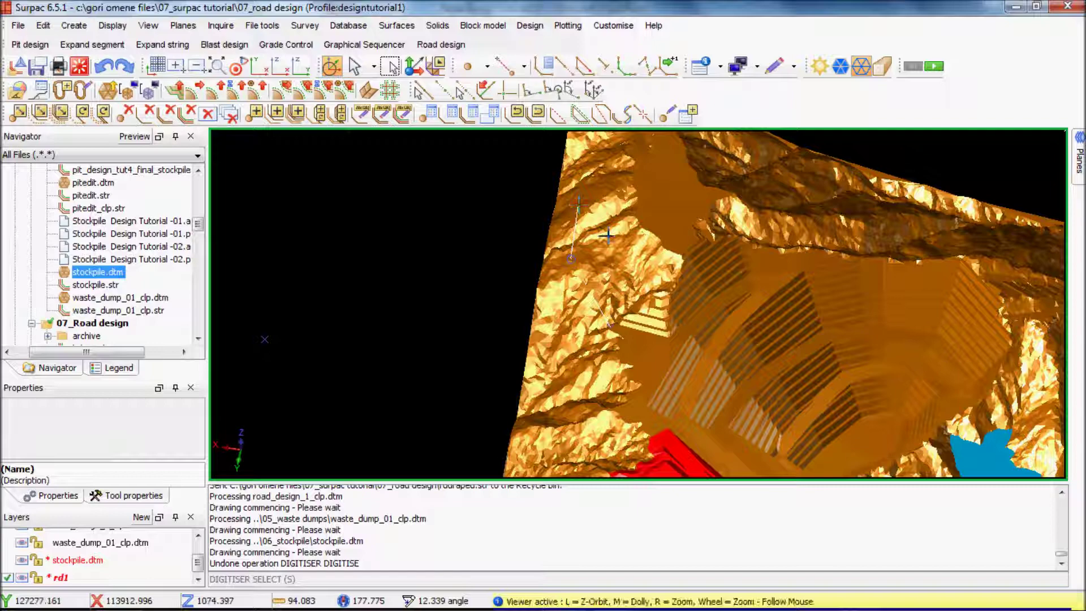
{"action": "left_click_drag", "start_coordinate": [633, 273], "coordinate": [766, 286]}
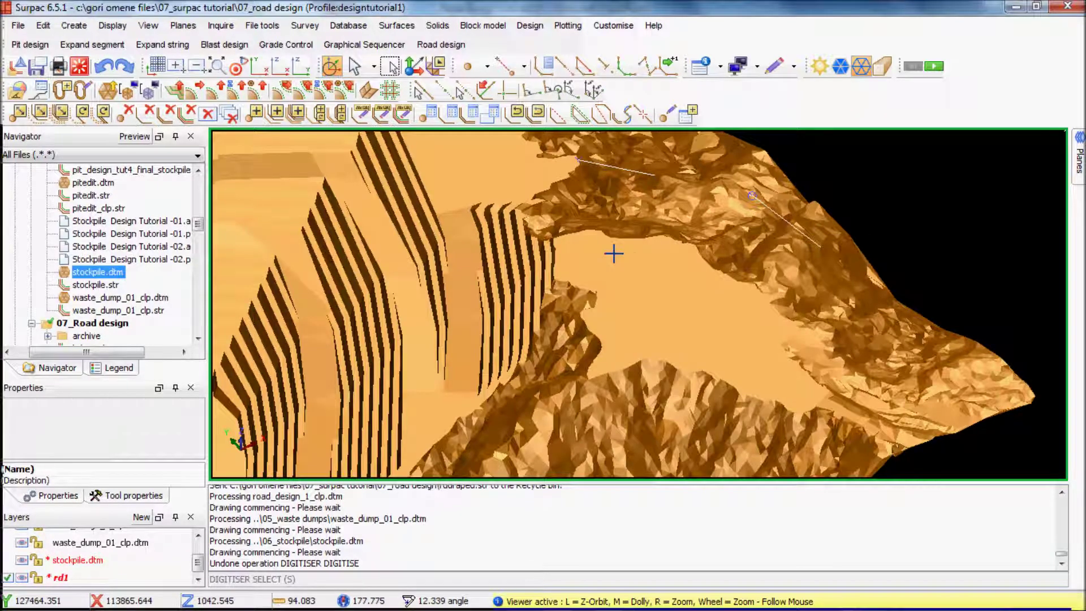
{"action": "left_click_drag", "start_coordinate": [617, 254], "coordinate": [619, 291]}
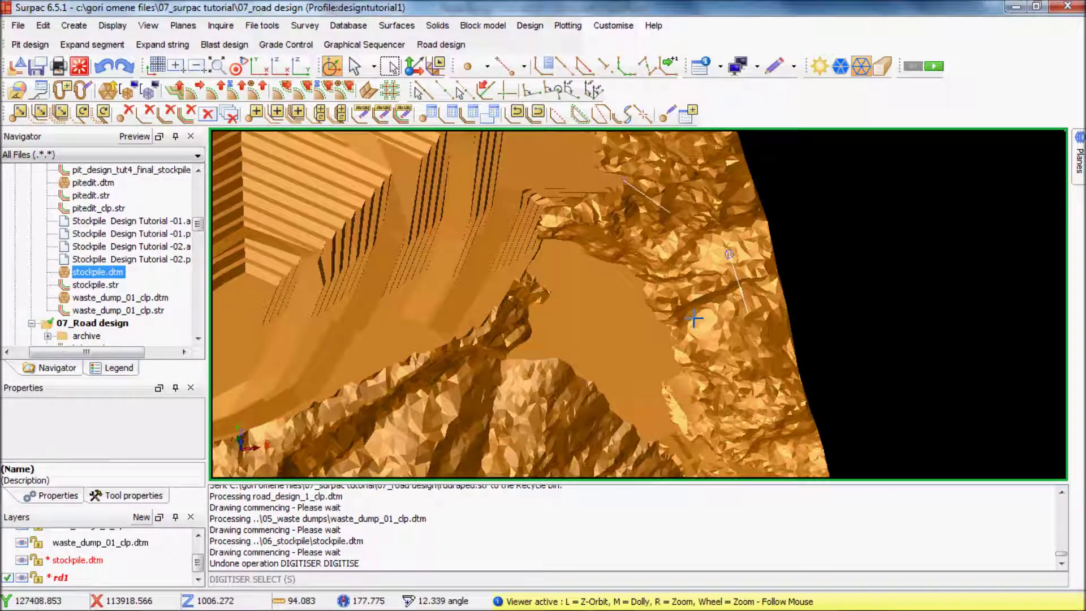
{"action": "key", "text": "s"}
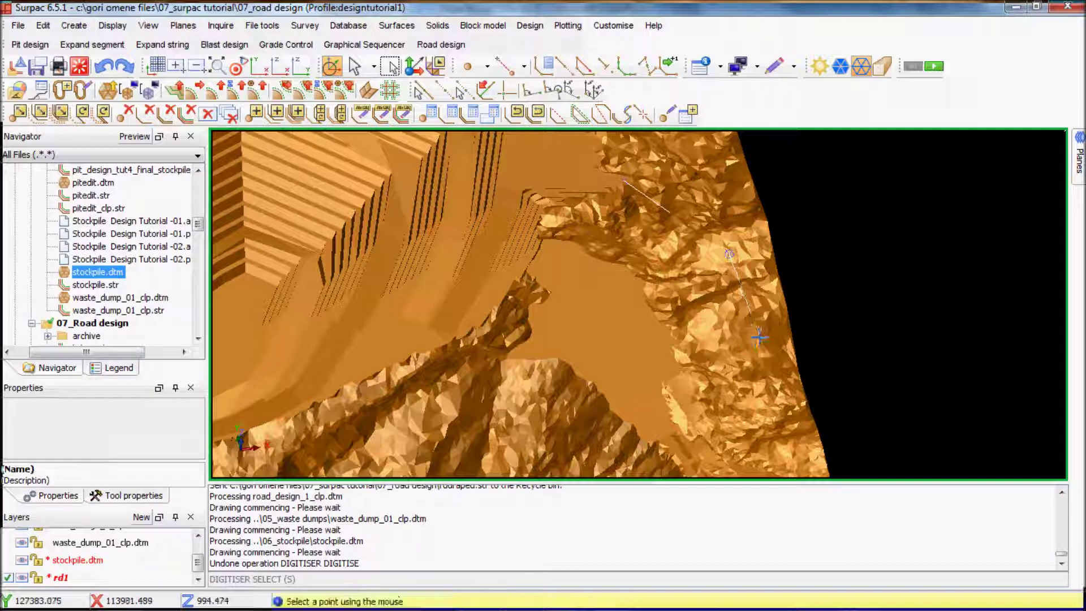
{"action": "left_click", "coordinate": [760, 338]}
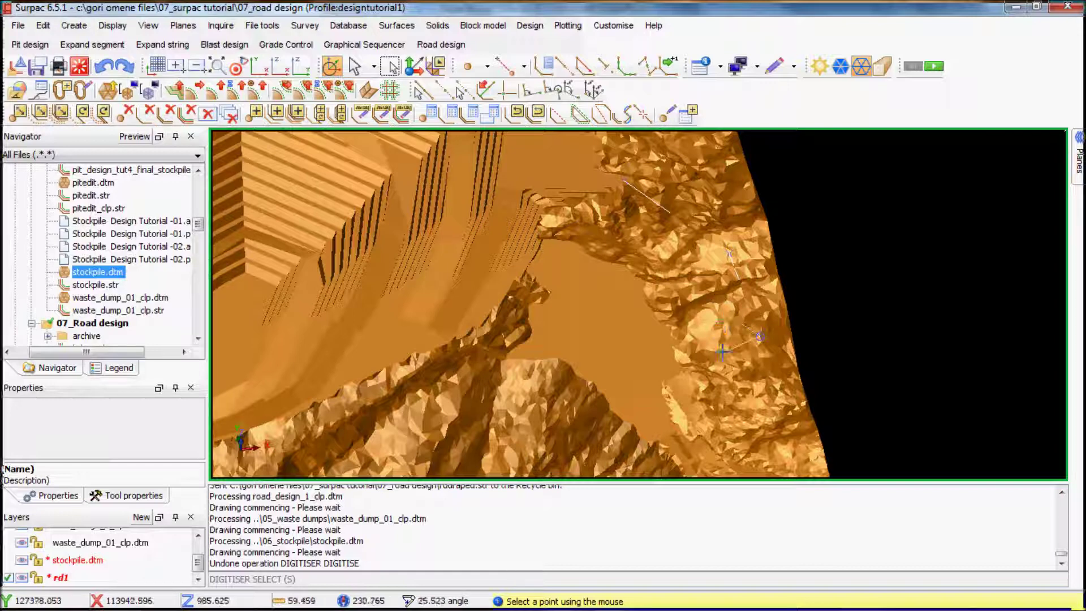
Select a fourth road point turning back from the outer edge towards the pit side of the ridge
{"action": "scroll", "coordinate": [729, 359], "scroll_direction": "up", "scroll_amount": 2}
{"action": "left_click_drag", "start_coordinate": [729, 362], "coordinate": [699, 403]}
{"action": "scroll", "coordinate": [782, 311], "scroll_direction": "down", "scroll_amount": 3}
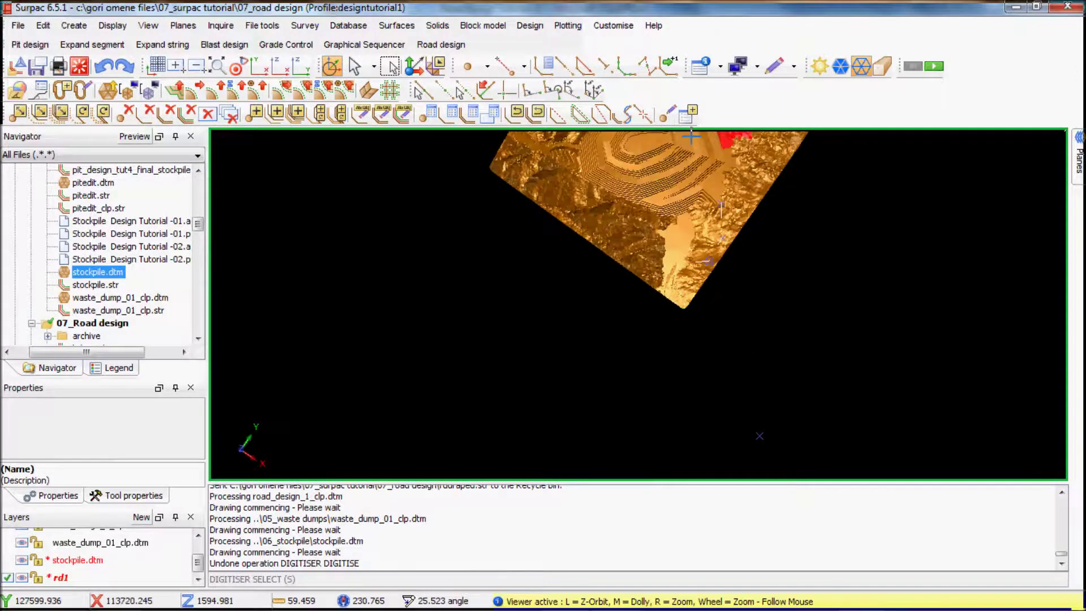
{"action": "scroll", "coordinate": [721, 198], "scroll_direction": "up", "scroll_amount": 4}
{"action": "scroll", "coordinate": [735, 270], "scroll_direction": "down", "scroll_amount": 3}
{"action": "left_click_drag", "start_coordinate": [764, 273], "coordinate": [613, 349]}
{"action": "scroll", "coordinate": [647, 348], "scroll_direction": "up", "scroll_amount": 4}
{"action": "scroll", "coordinate": [613, 349], "scroll_direction": "down", "scroll_amount": 1}
{"action": "scroll", "coordinate": [398, 236], "scroll_direction": "down", "scroll_amount": 2}
{"action": "left_click_drag", "start_coordinate": [398, 238], "coordinate": [482, 243]}
{"action": "scroll", "coordinate": [484, 249], "scroll_direction": "up", "scroll_amount": 2}
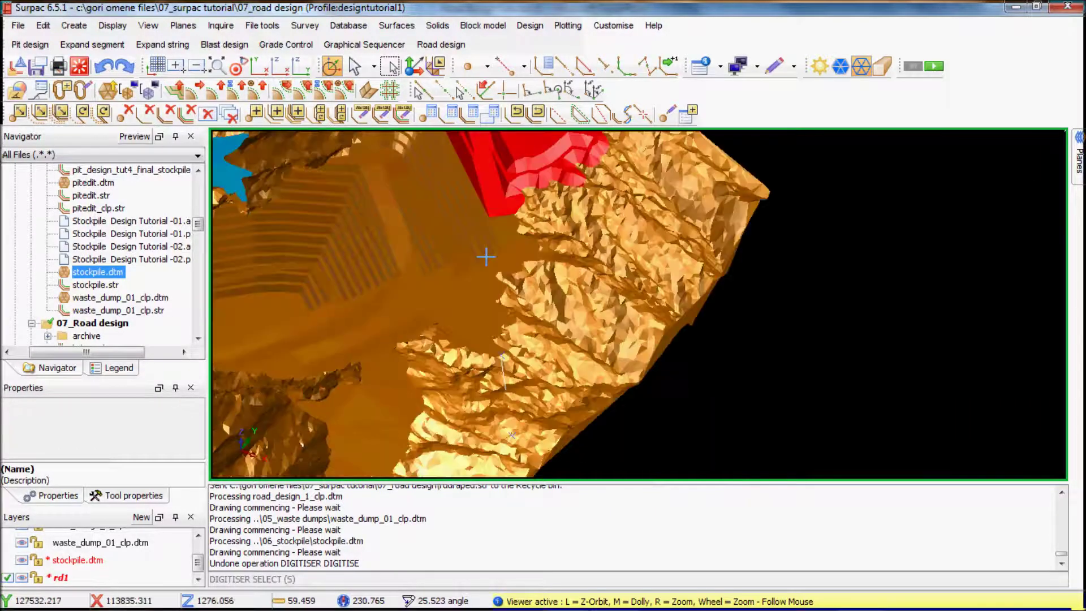
{"action": "scroll", "coordinate": [477, 236], "scroll_direction": "down", "scroll_amount": 2}
{"action": "scroll", "coordinate": [492, 340], "scroll_direction": "up", "scroll_amount": 4}
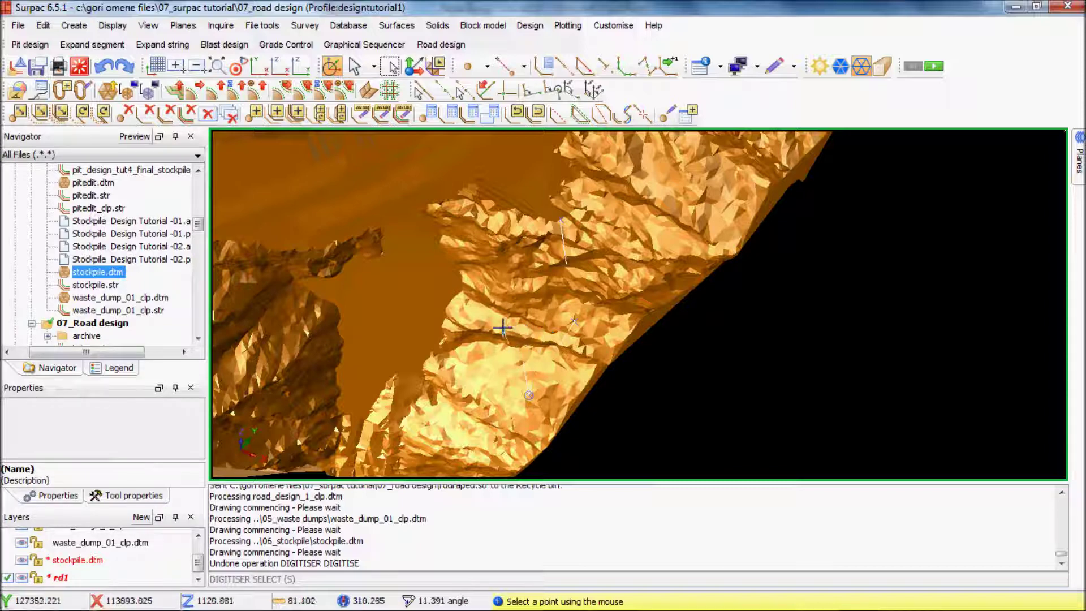
{"action": "left_click", "coordinate": [514, 309]}
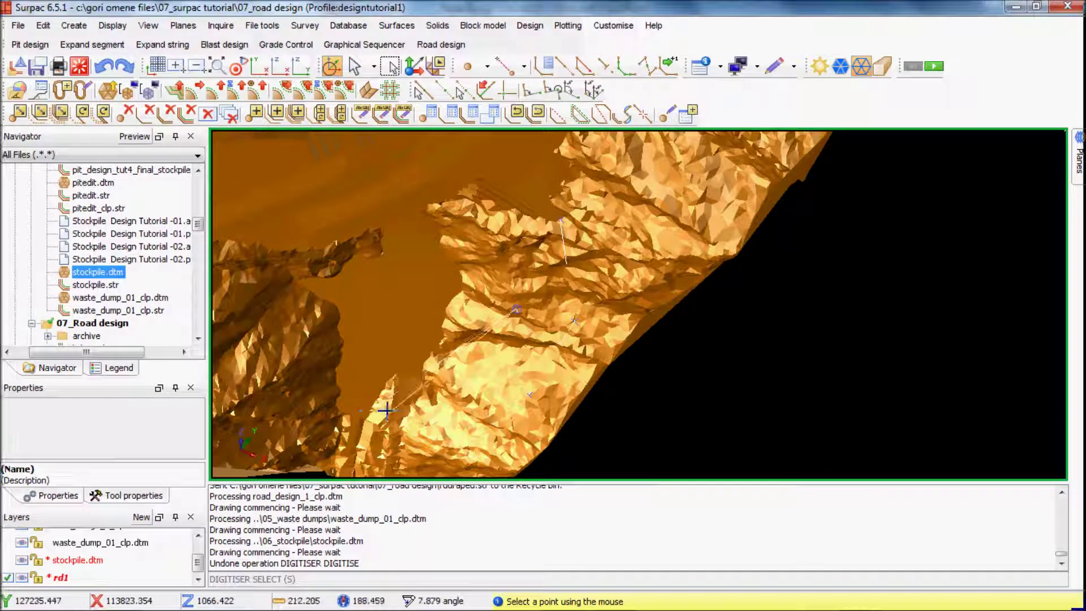
Undo the selection of the fourth road point on the ridge, after checking its position on the terrain
{"action": "scroll", "coordinate": [466, 380], "scroll_direction": "down", "scroll_amount": 2}
{"action": "left_click_drag", "start_coordinate": [560, 358], "coordinate": [477, 342]}
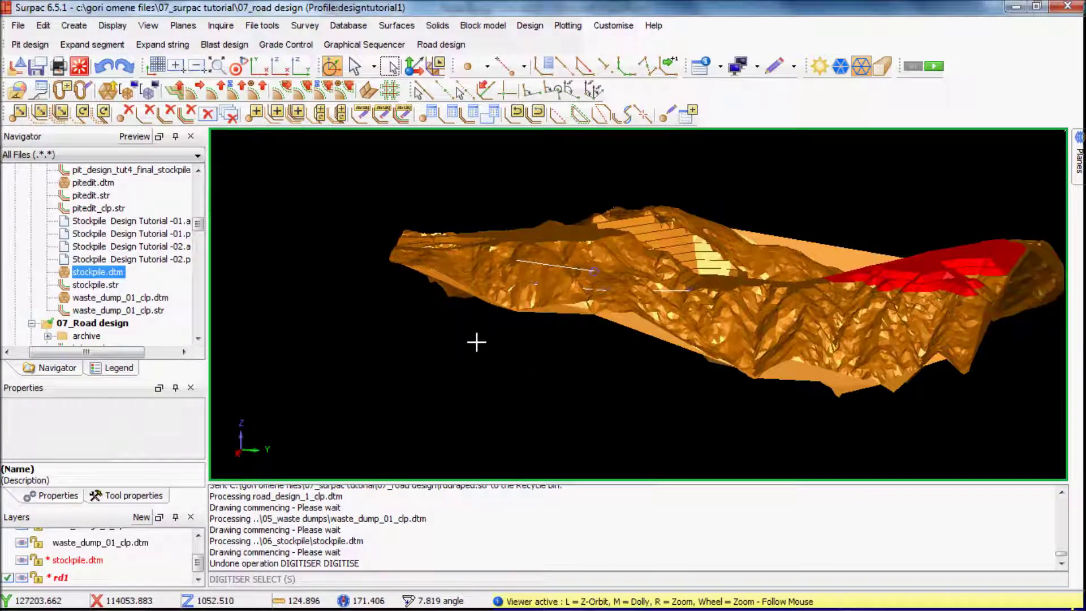
{"action": "left_click_drag", "start_coordinate": [651, 297], "coordinate": [643, 317]}
{"action": "scroll", "coordinate": [633, 313], "scroll_direction": "up", "scroll_amount": 3}
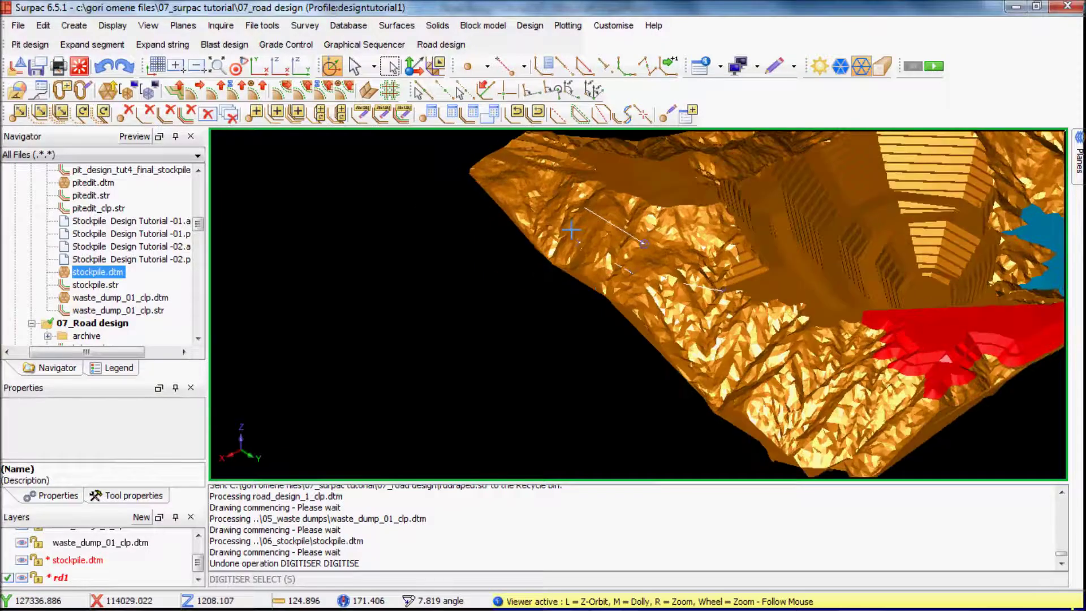
{"action": "scroll", "coordinate": [660, 247], "scroll_direction": "up", "scroll_amount": 1}
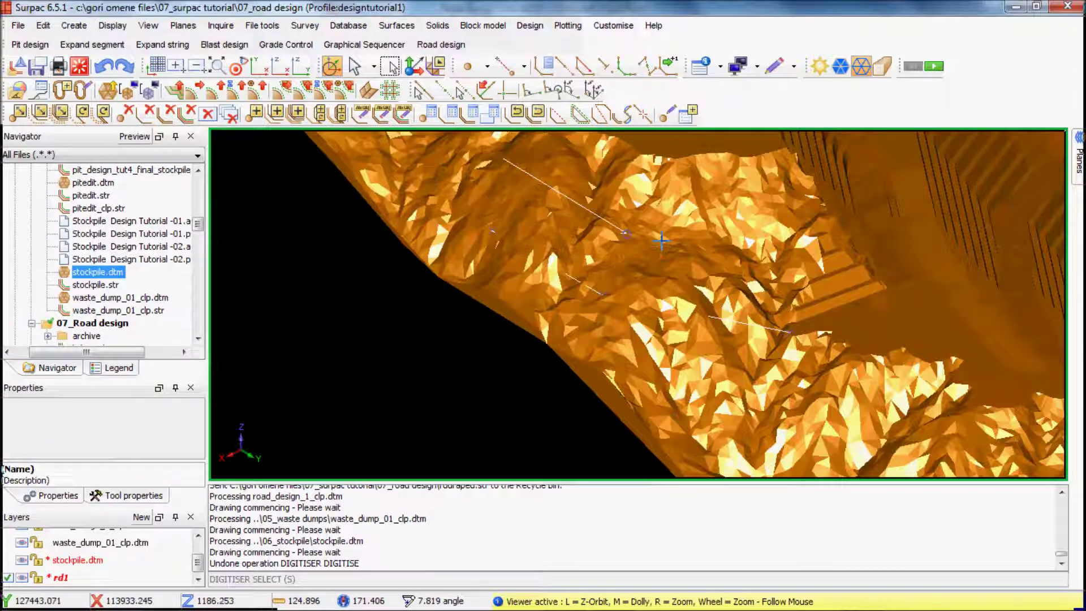
{"action": "scroll", "coordinate": [661, 224], "scroll_direction": "up", "scroll_amount": 2}
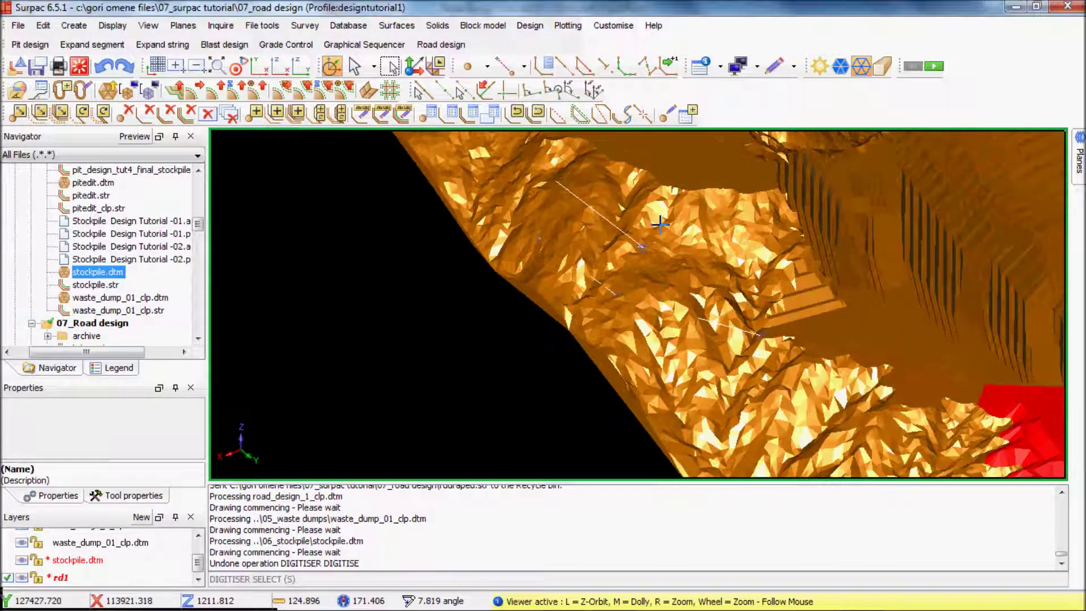
{"action": "scroll", "coordinate": [676, 268], "scroll_direction": "up", "scroll_amount": 2}
{"action": "left_click_drag", "start_coordinate": [790, 295], "coordinate": [718, 295]}
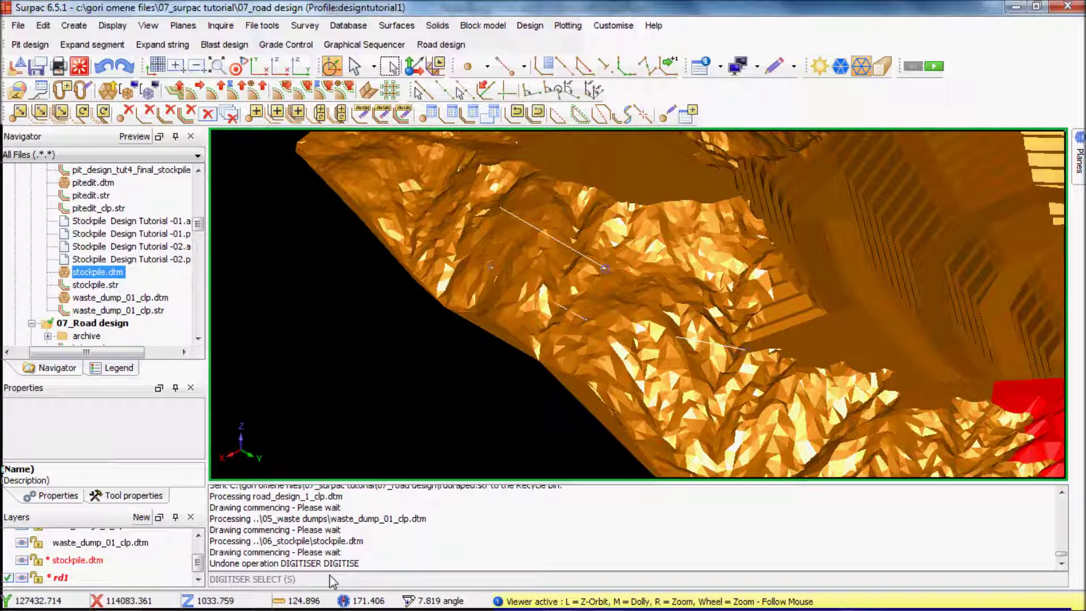
{"action": "key", "text": "Escape"}
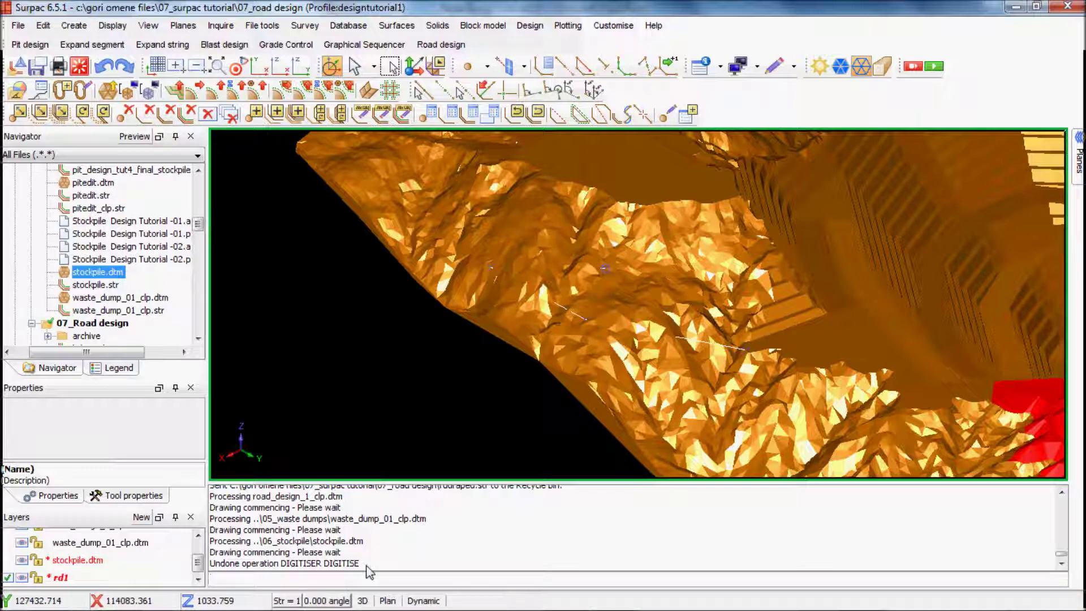
{"action": "key", "text": "ctrl+z"}
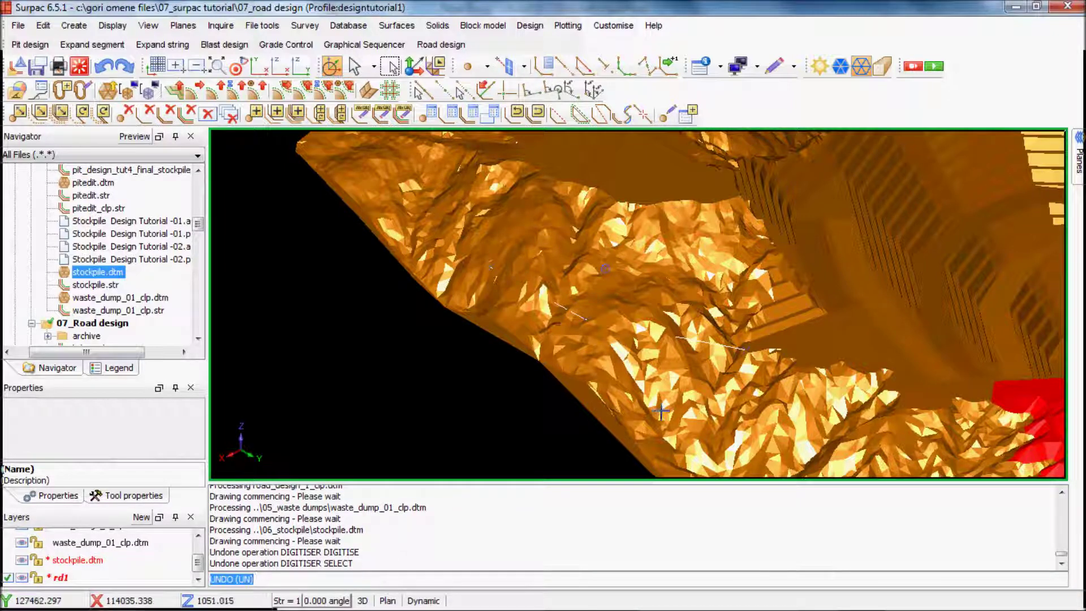
{"action": "key", "text": "Escape"}
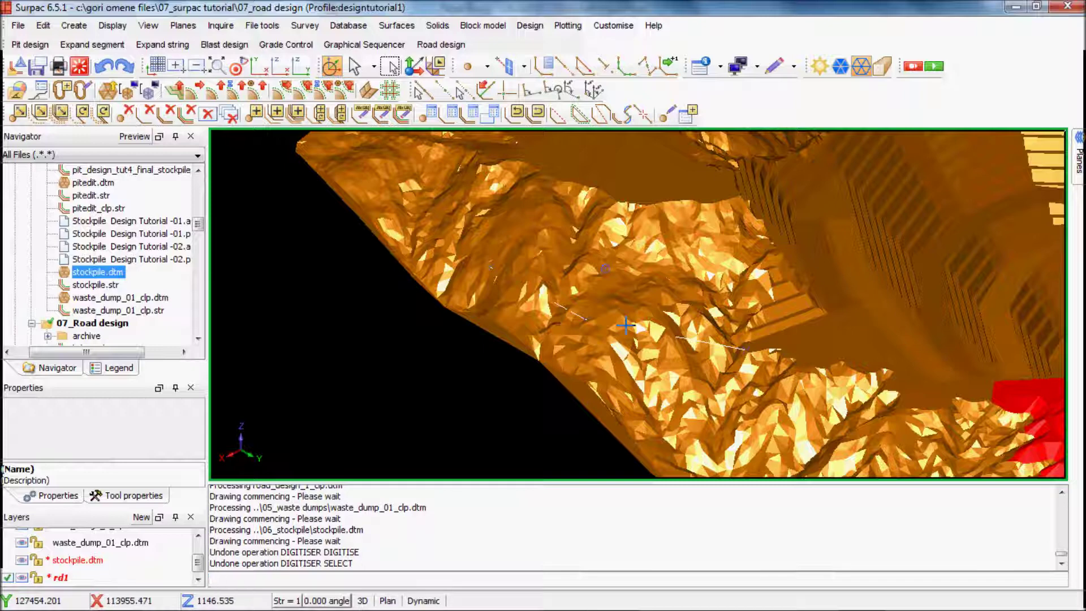
Select a replacement fourth road point closer to the pit, and a fifth point at the edge of the flat upper area
{"action": "key", "text": "Return"}
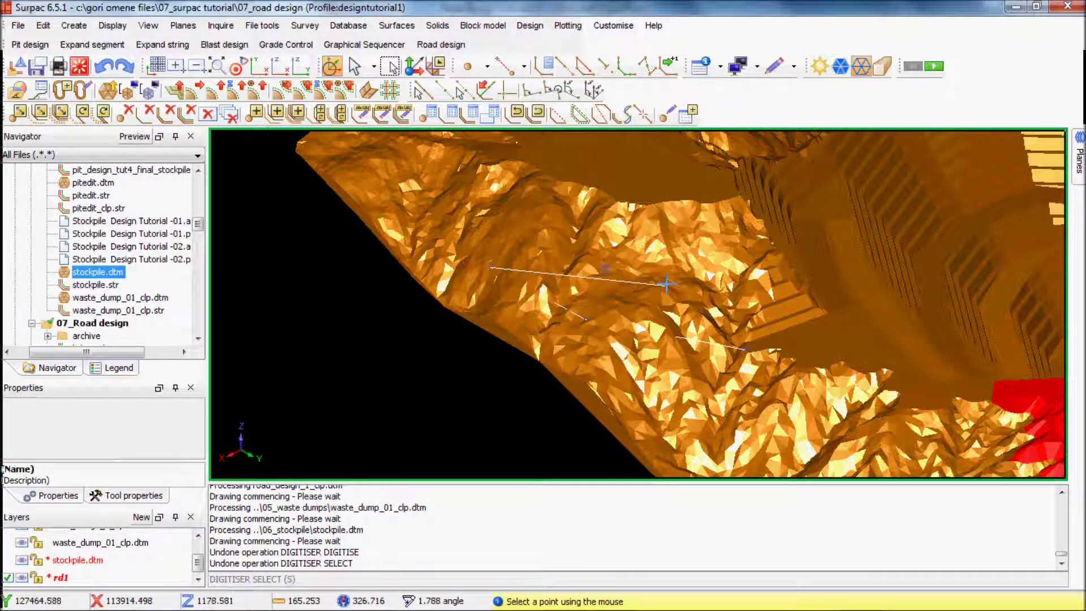
{"action": "left_click", "coordinate": [676, 256]}
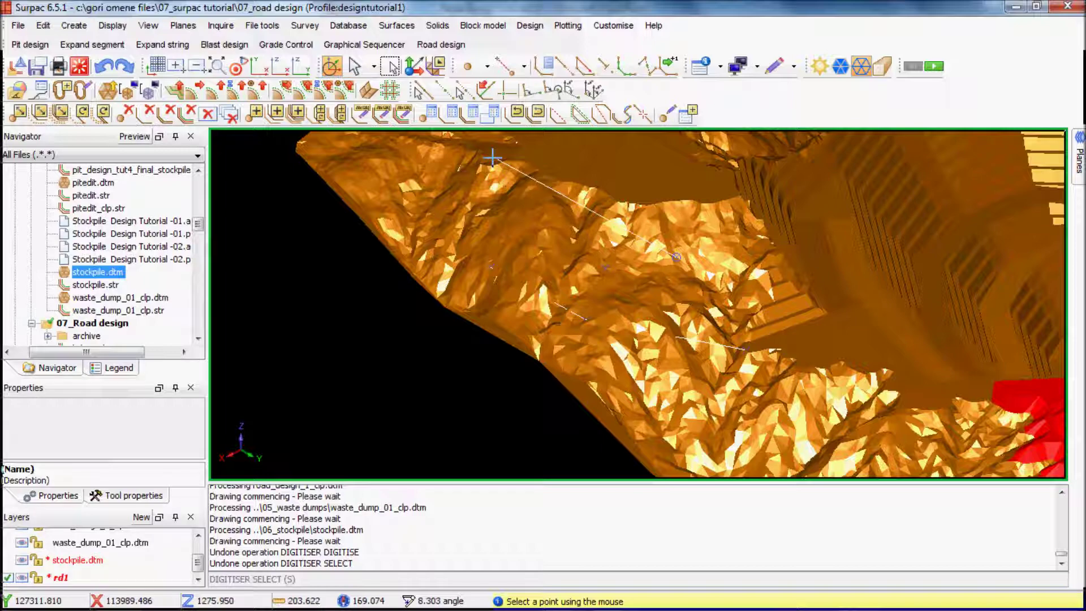
{"action": "scroll", "coordinate": [492, 159], "scroll_direction": "down", "scroll_amount": 2}
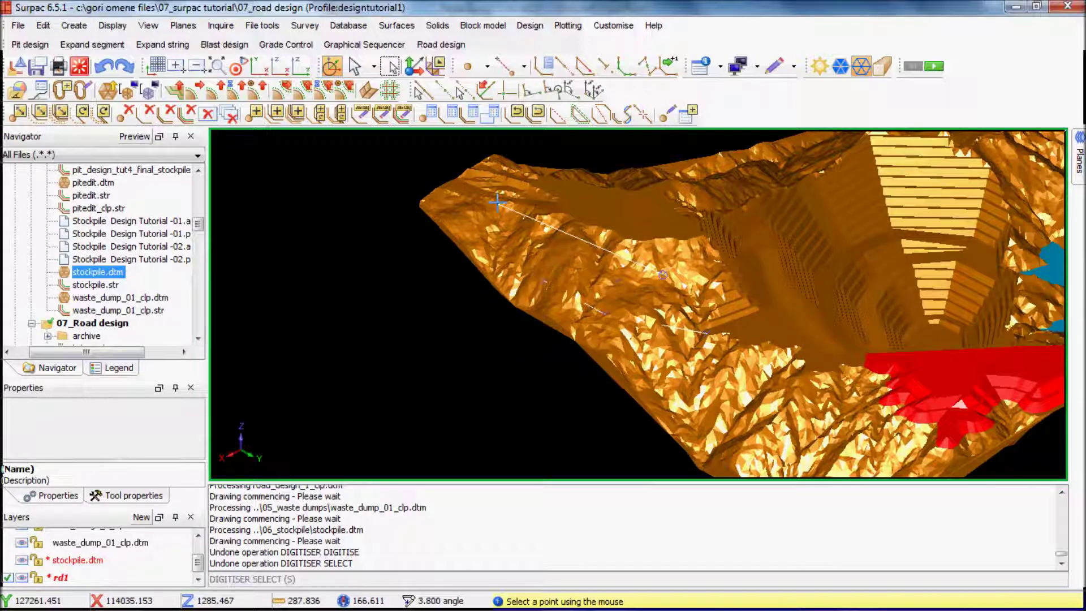
{"action": "left_click", "coordinate": [554, 205]}
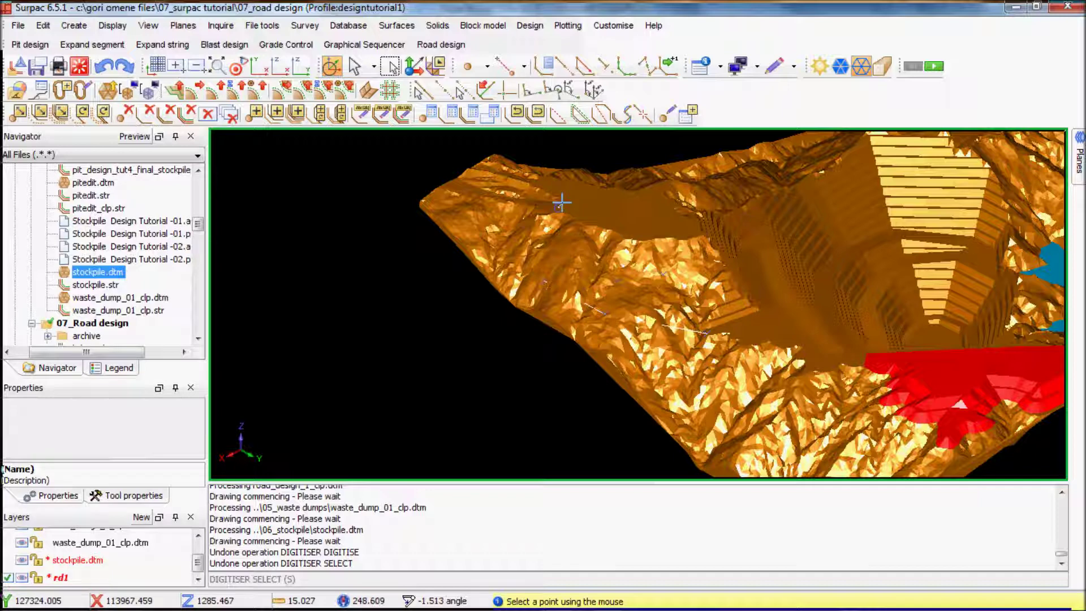
Hide the stockpile.dtm, waste_dump_01_clp.dtm and road_design_1_clp.dtm layers and show the road alignment in plan view
{"action": "left_click", "coordinate": [23, 561]}
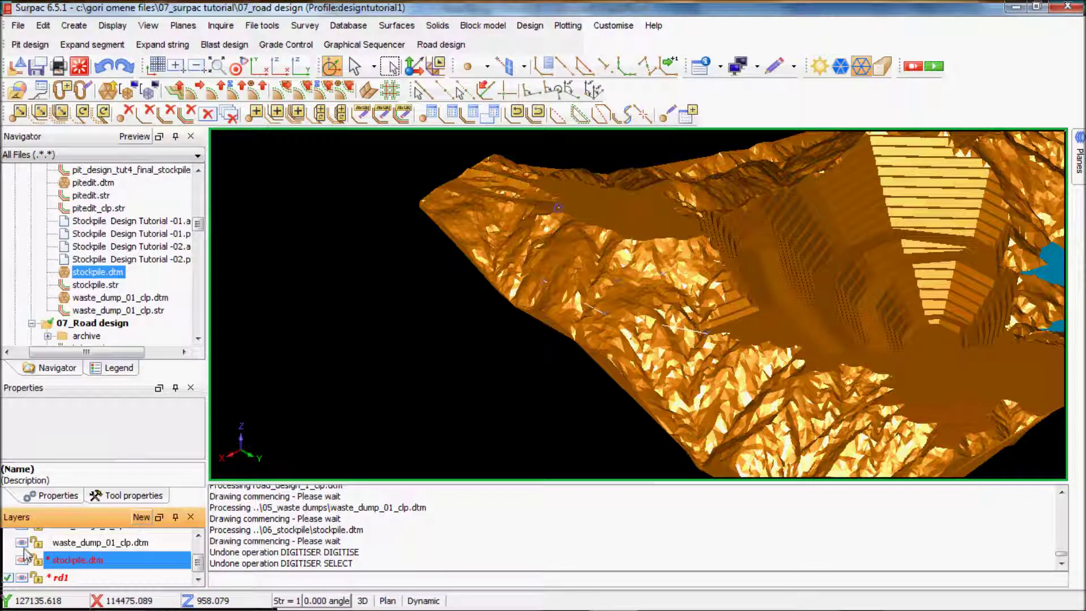
{"action": "left_click", "coordinate": [23, 547]}
{"action": "scroll", "coordinate": [24, 554], "scroll_direction": "up", "scroll_amount": 1}
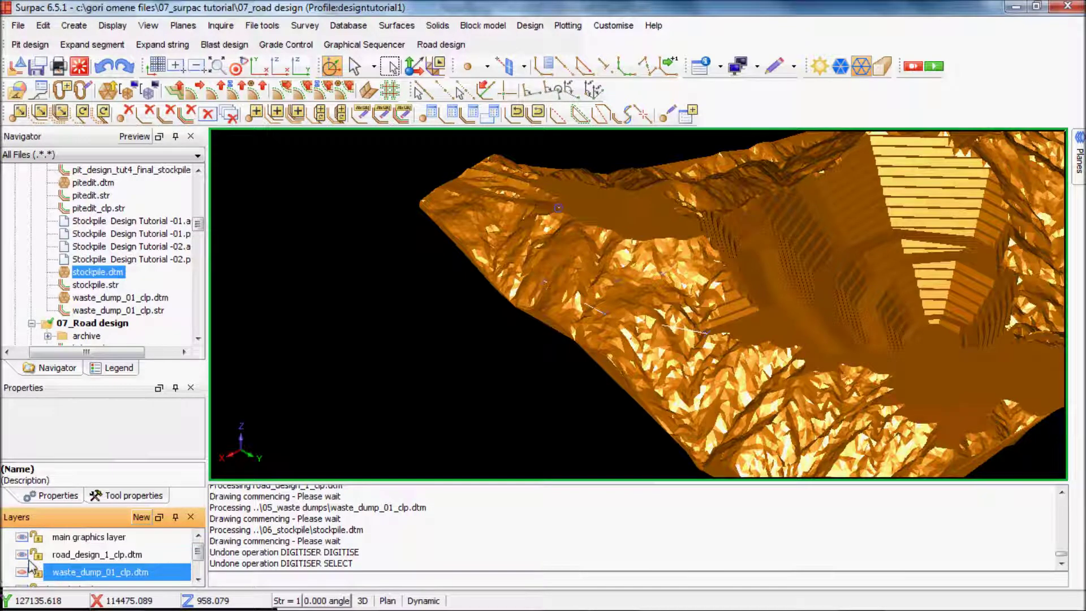
{"action": "left_click", "coordinate": [23, 554]}
{"action": "scroll", "coordinate": [647, 363], "scroll_direction": "down", "scroll_amount": 1}
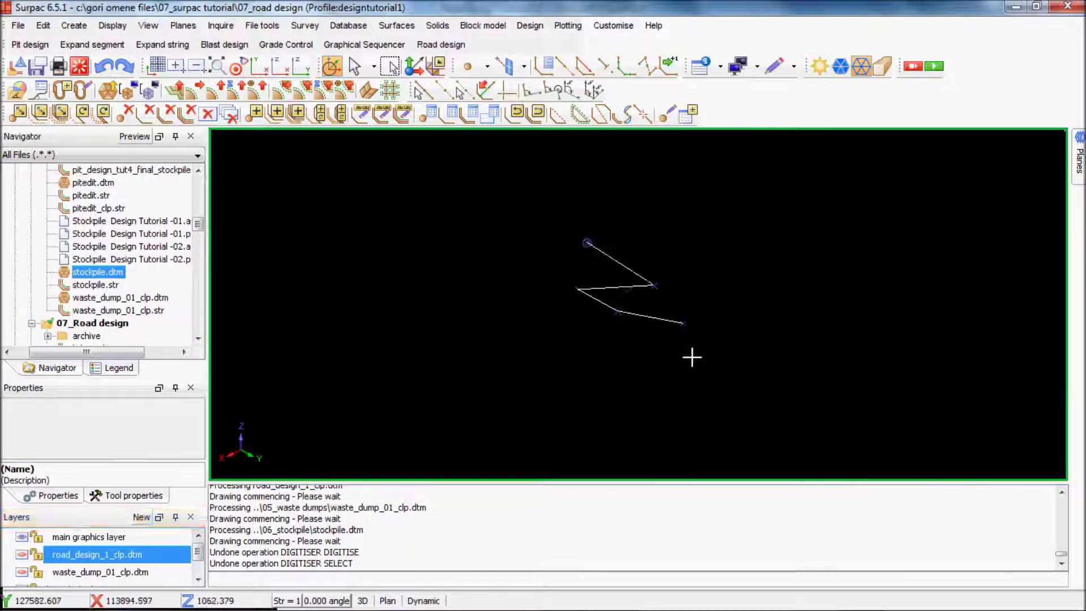
{"action": "left_click_drag", "start_coordinate": [691, 357], "coordinate": [634, 308]}
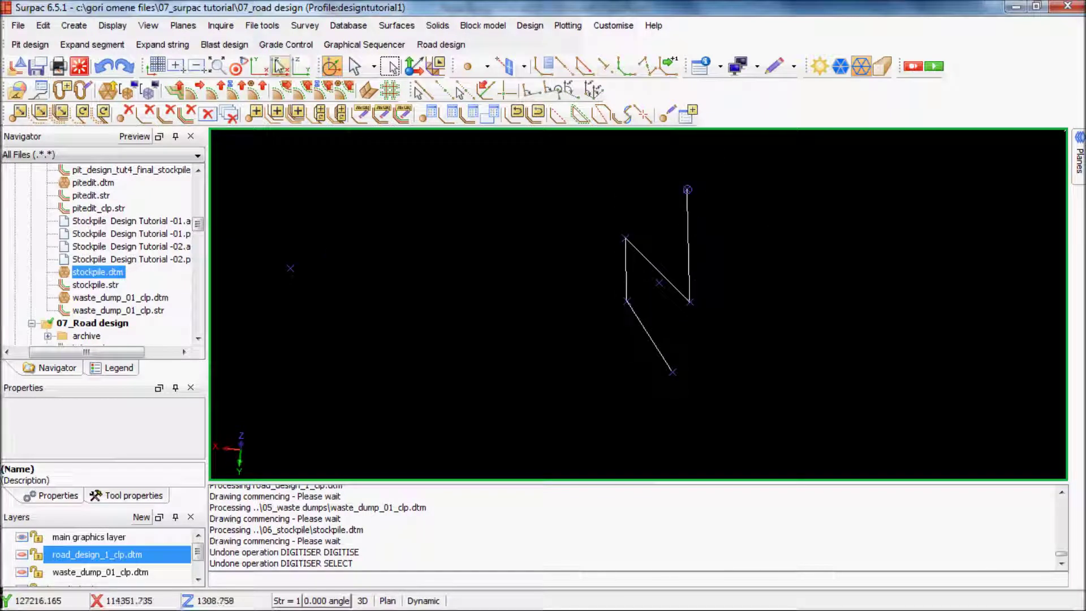
{"action": "left_click", "coordinate": [259, 69]}
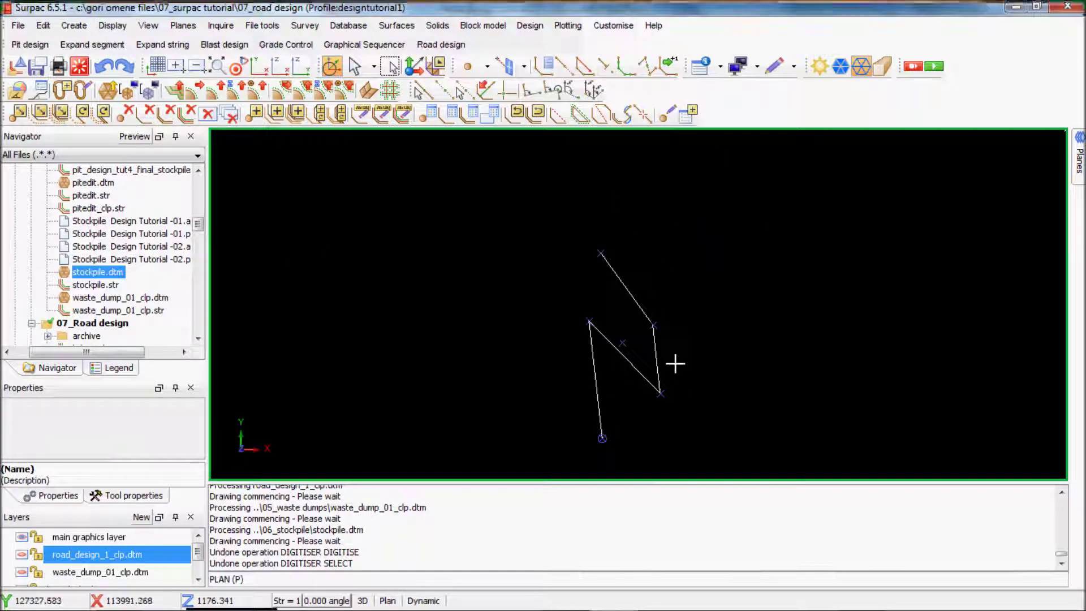
{"action": "scroll", "coordinate": [411, 349], "scroll_direction": "down", "scroll_amount": 1}
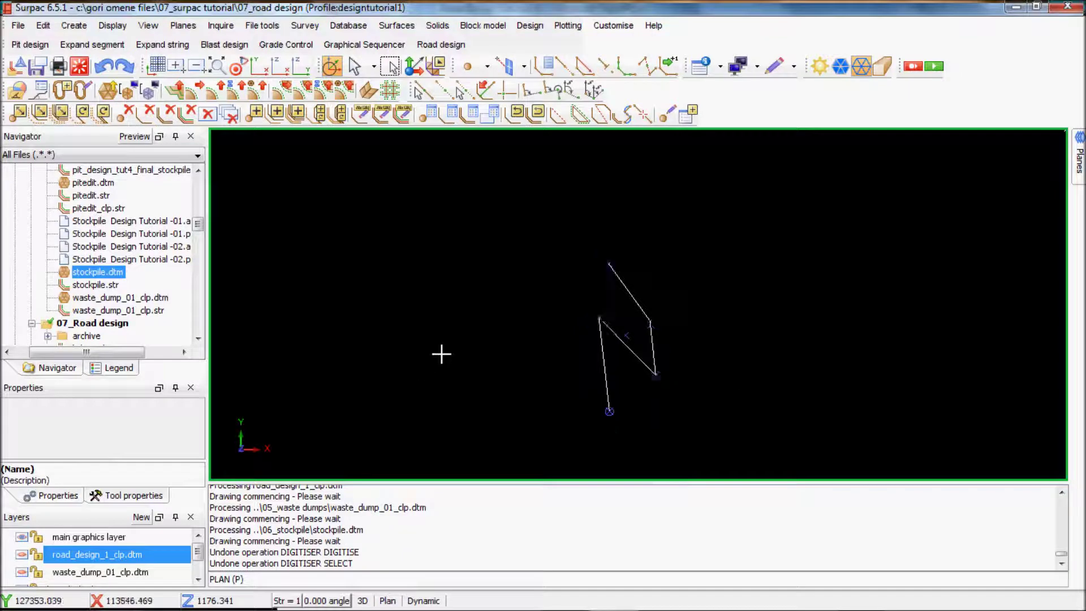
Save the digitised road alignment to the string file rd1.str
{"action": "left_click", "coordinate": [334, 585]}
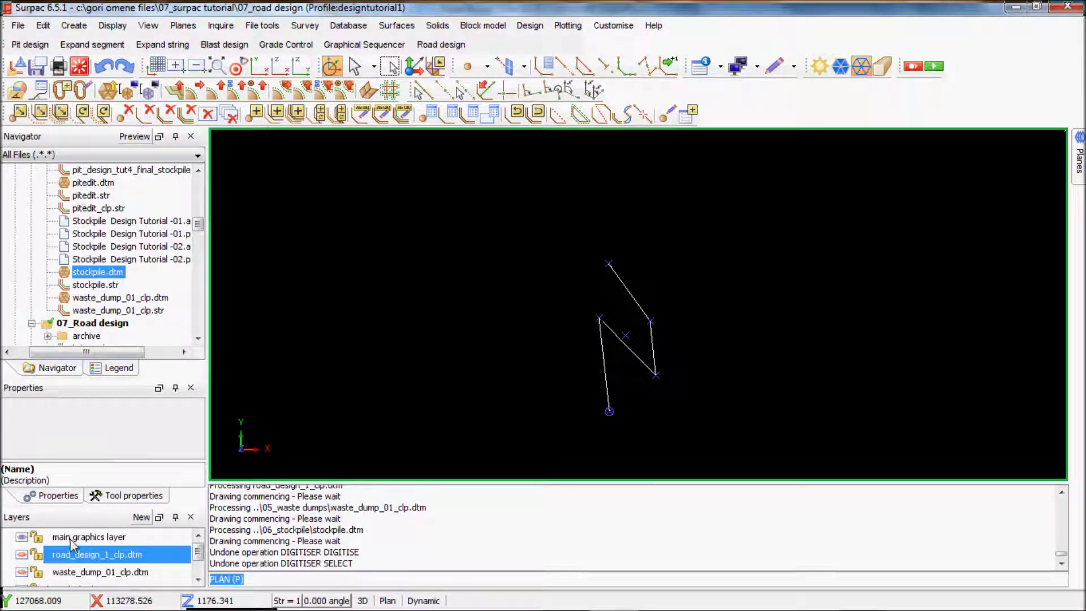
{"action": "left_click", "coordinate": [36, 66]}
{"action": "left_click", "coordinate": [315, 323]}
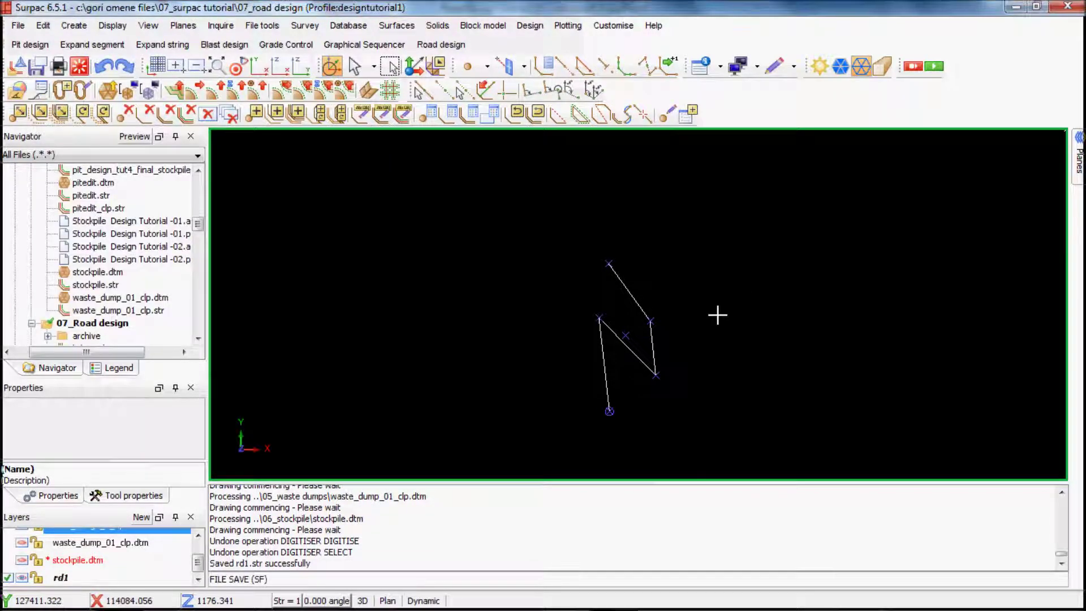
Erase the temporary point markers and load the drawing styles from ../01_style/hv_surpac_styles.ssi
{"action": "type", "text": "ERTM"}
{"action": "key", "text": "Return"}
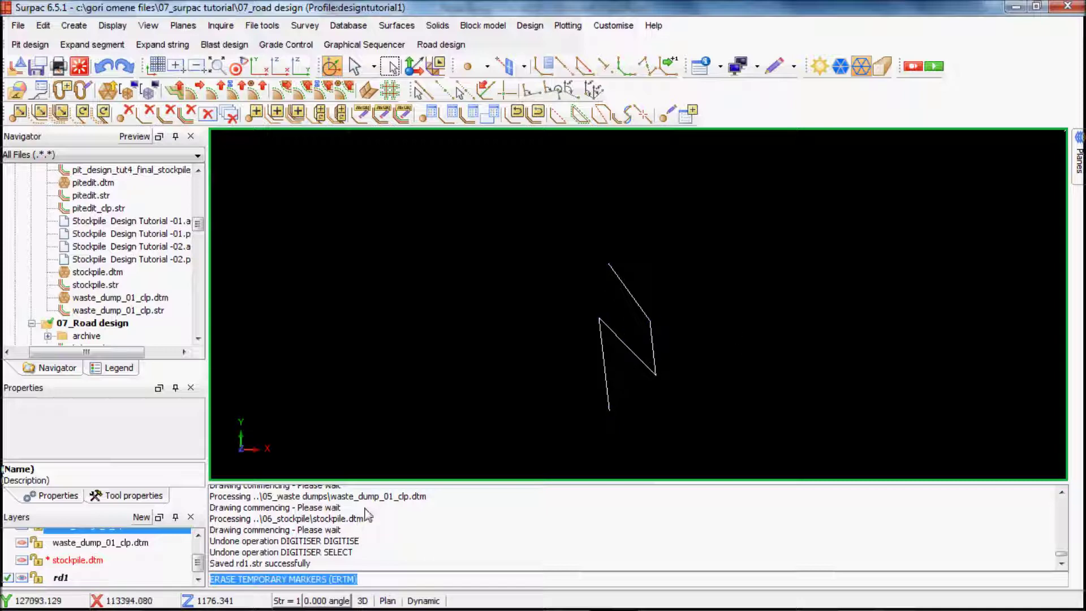
{"action": "type", "text": "STL"}
{"action": "key", "text": "Return"}
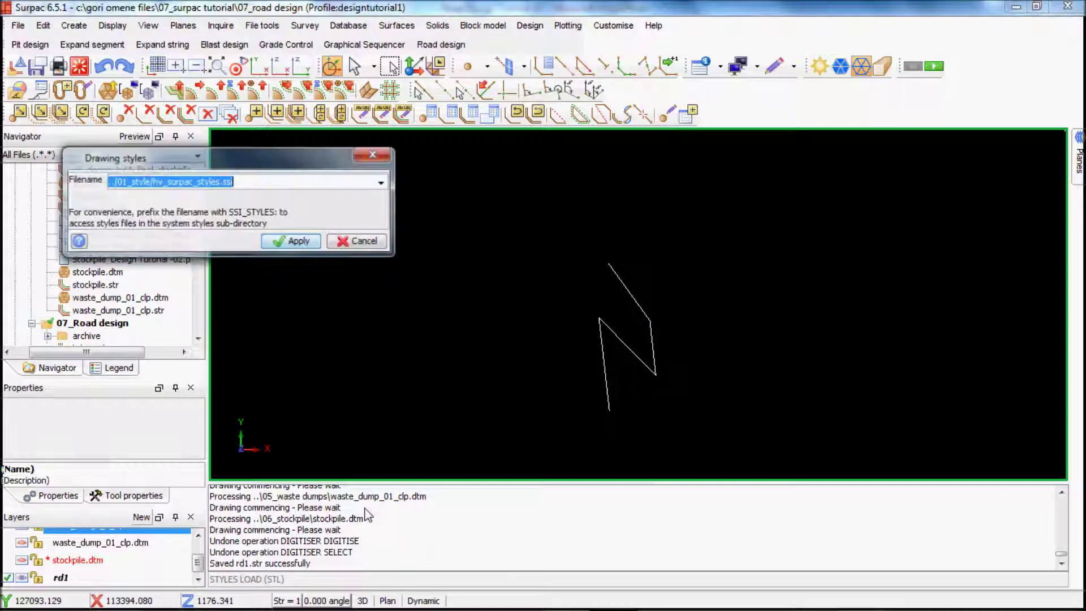
{"action": "left_click", "coordinate": [295, 241]}
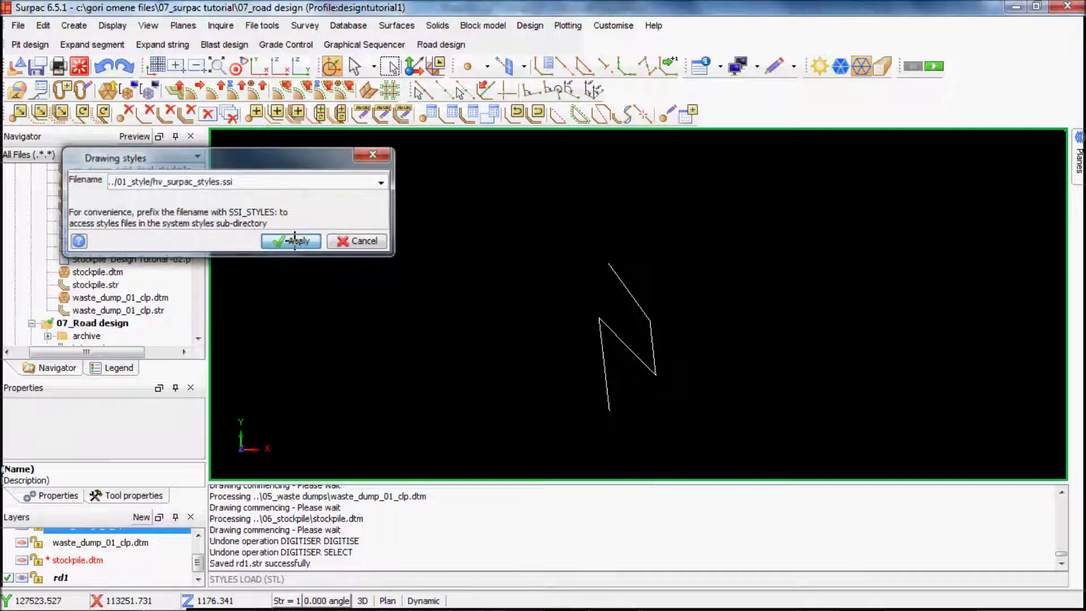
{"action": "scroll", "coordinate": [667, 339], "scroll_direction": "up", "scroll_amount": 2}
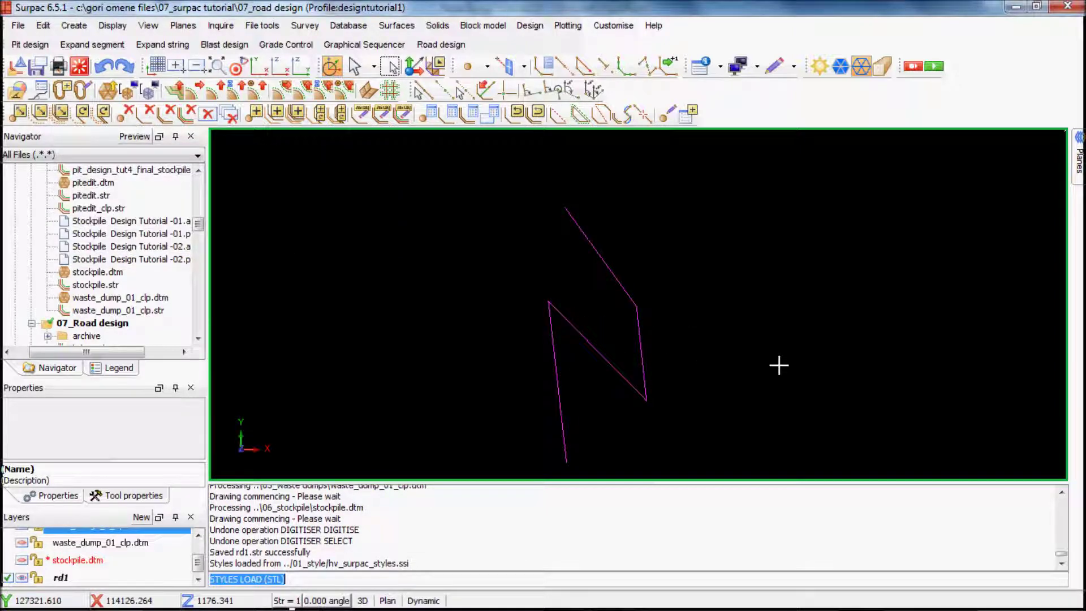
{"action": "scroll", "coordinate": [638, 333], "scroll_direction": "down", "scroll_amount": 2}
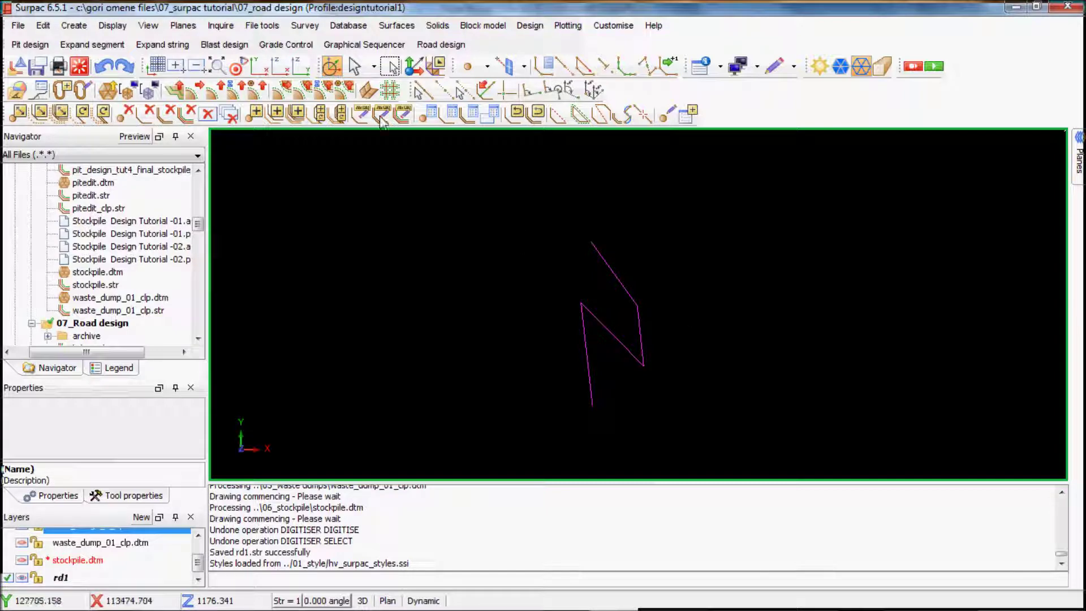
Set the current design string number to 2, leaving the design gradient unchanged
{"action": "left_click", "coordinate": [320, 601]}
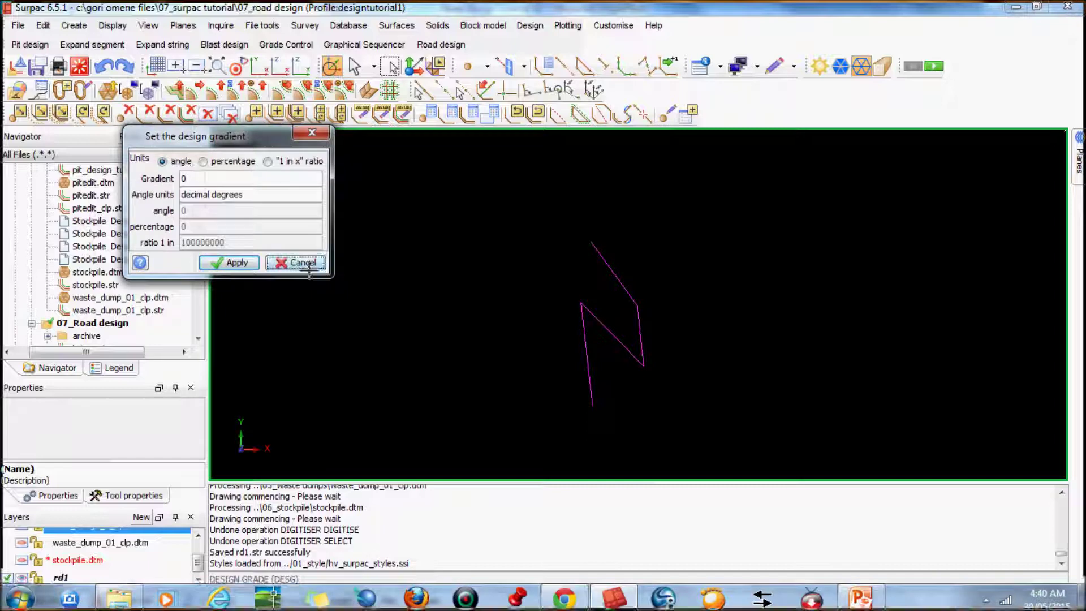
{"action": "left_click", "coordinate": [308, 269]}
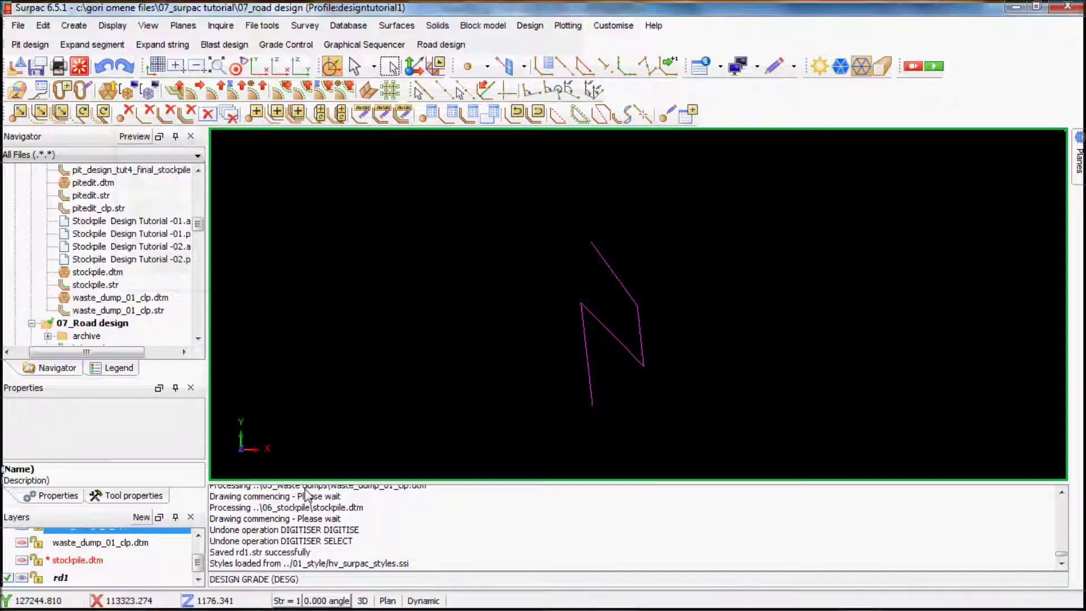
{"action": "left_click", "coordinate": [285, 601]}
{"action": "left_click", "coordinate": [224, 220]}
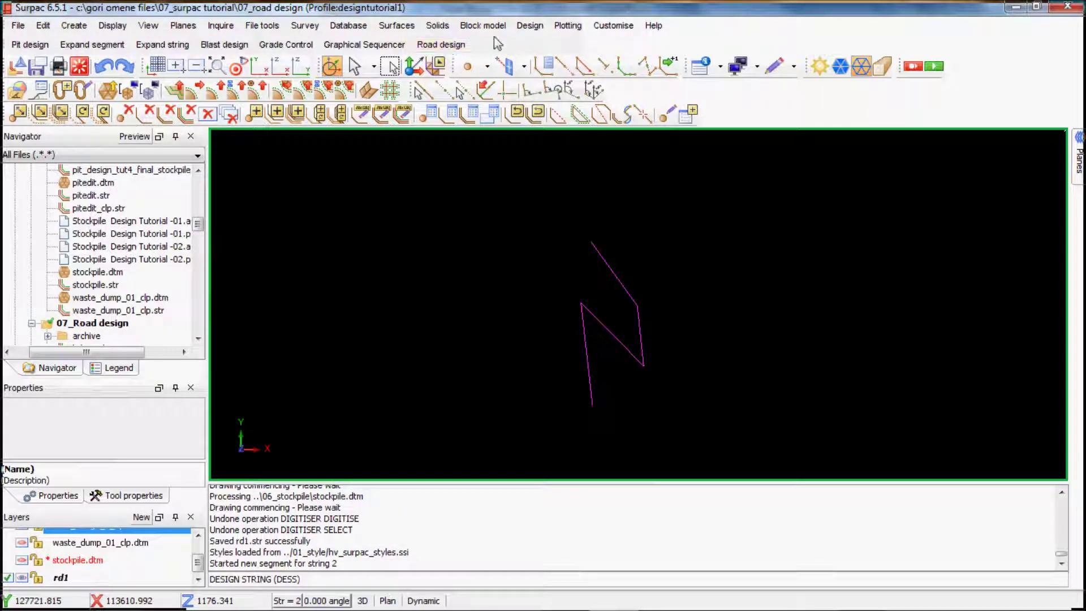
Create new horizontal inflection points at the five vertices of the road alignment, from its upper end down to its lower end
{"action": "left_click", "coordinate": [530, 27]}
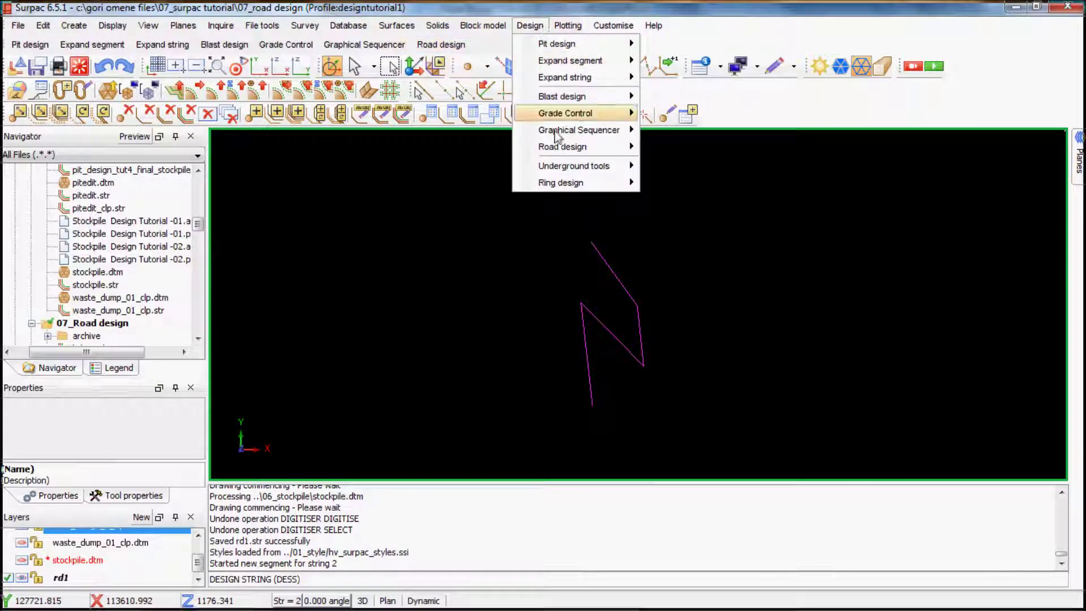
{"action": "mouse_move", "coordinate": [560, 148]}
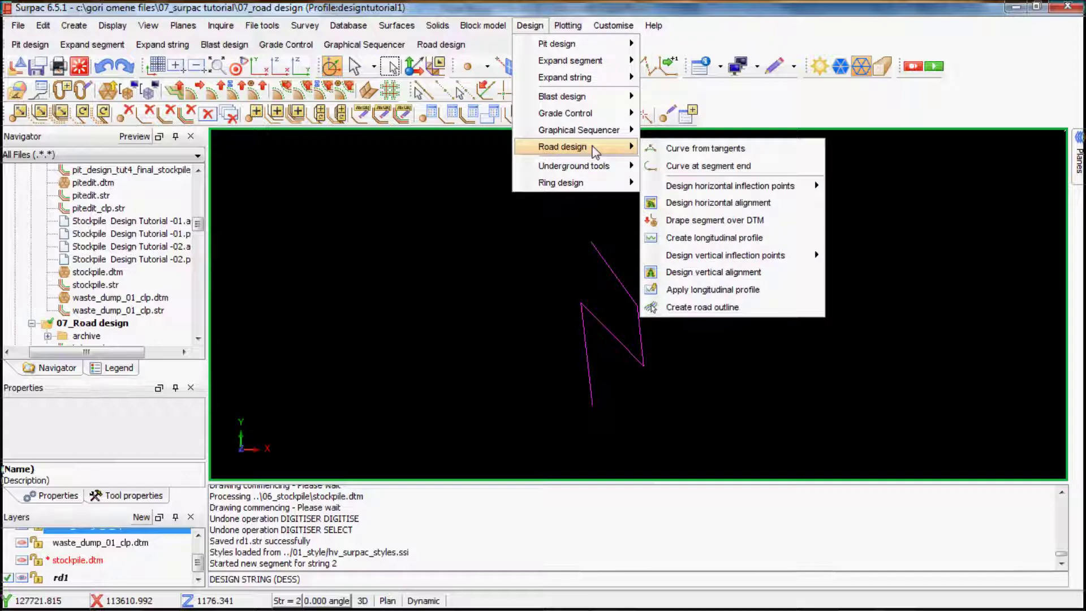
{"action": "left_click", "coordinate": [444, 44]}
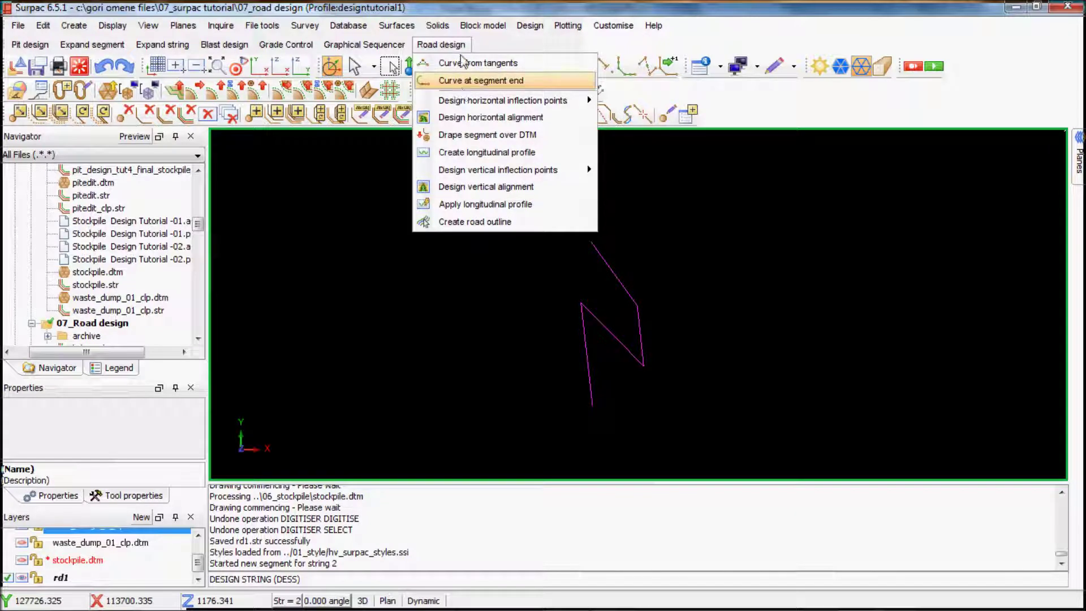
{"action": "left_click", "coordinate": [456, 44]}
{"action": "left_click", "coordinate": [458, 45]}
{"action": "mouse_move", "coordinate": [460, 104]}
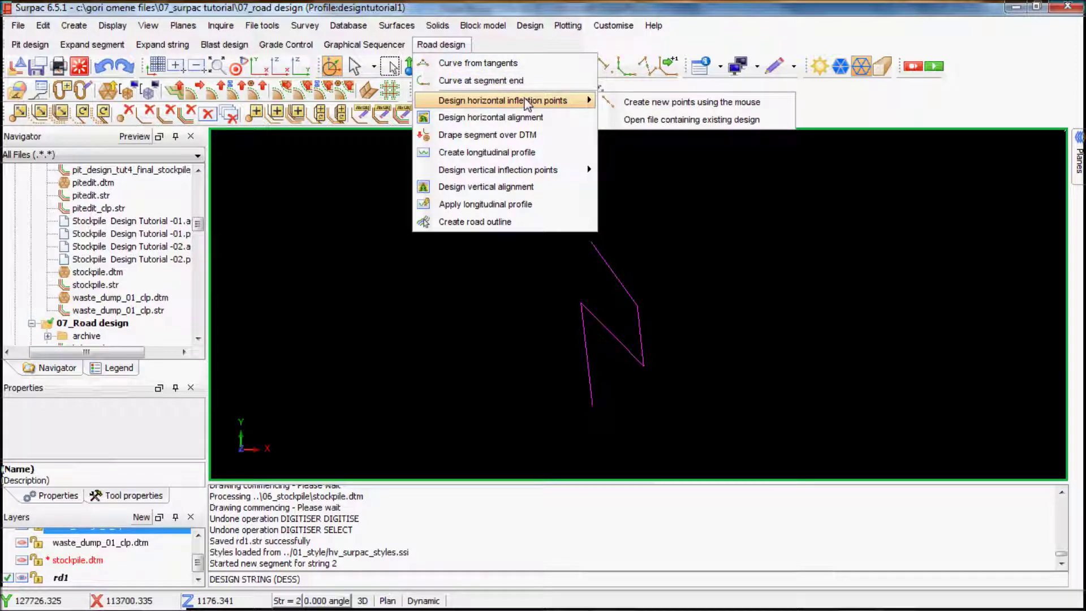
{"action": "left_click", "coordinate": [665, 105]}
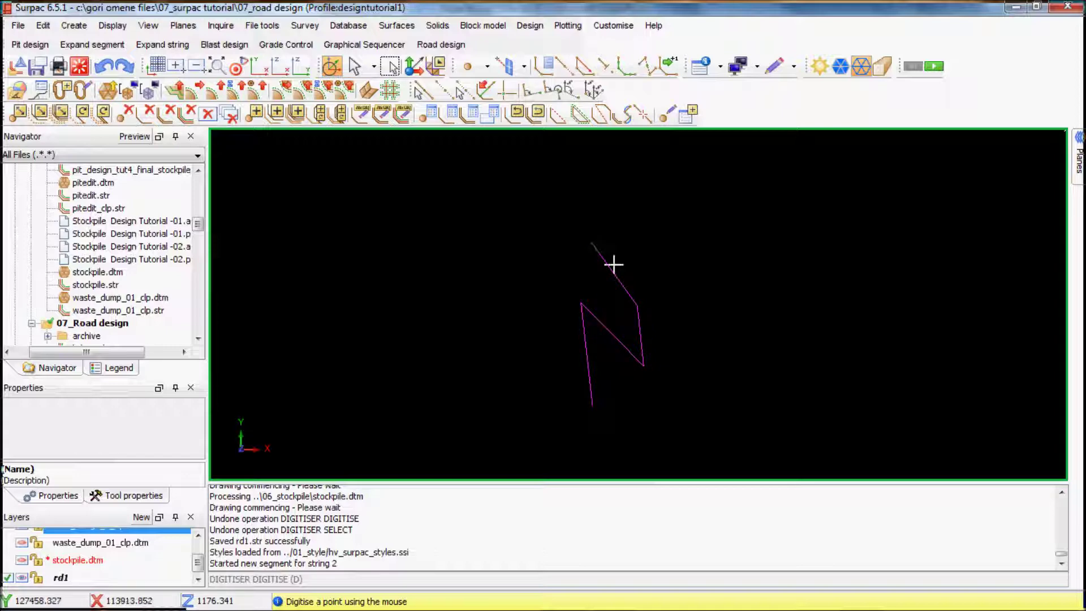
{"action": "left_click", "coordinate": [595, 243]}
{"action": "left_click", "coordinate": [594, 243]}
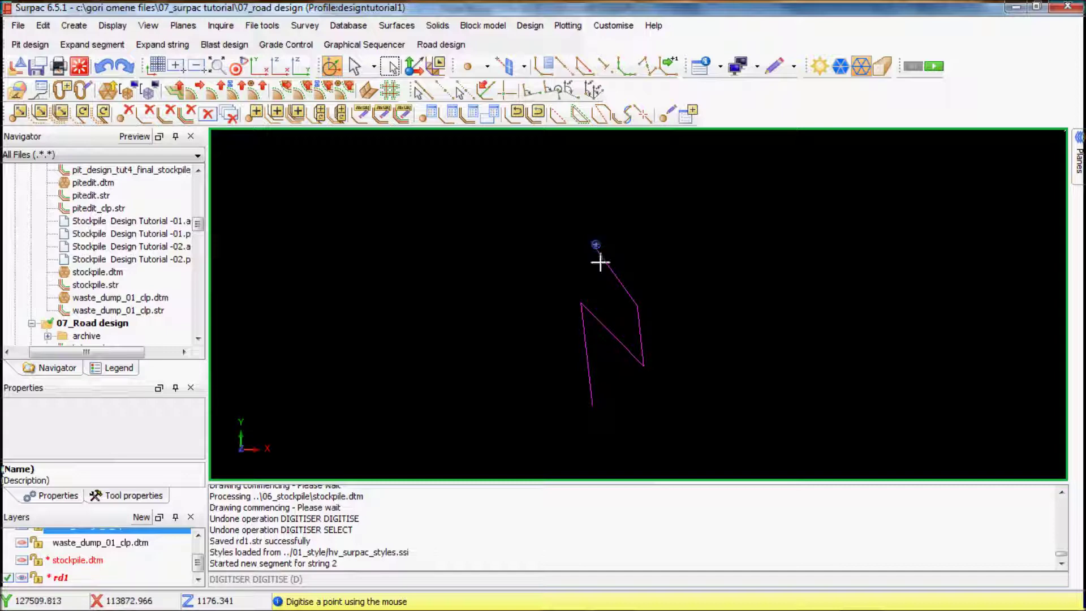
{"action": "left_click", "coordinate": [636, 305]}
{"action": "left_click", "coordinate": [643, 366]}
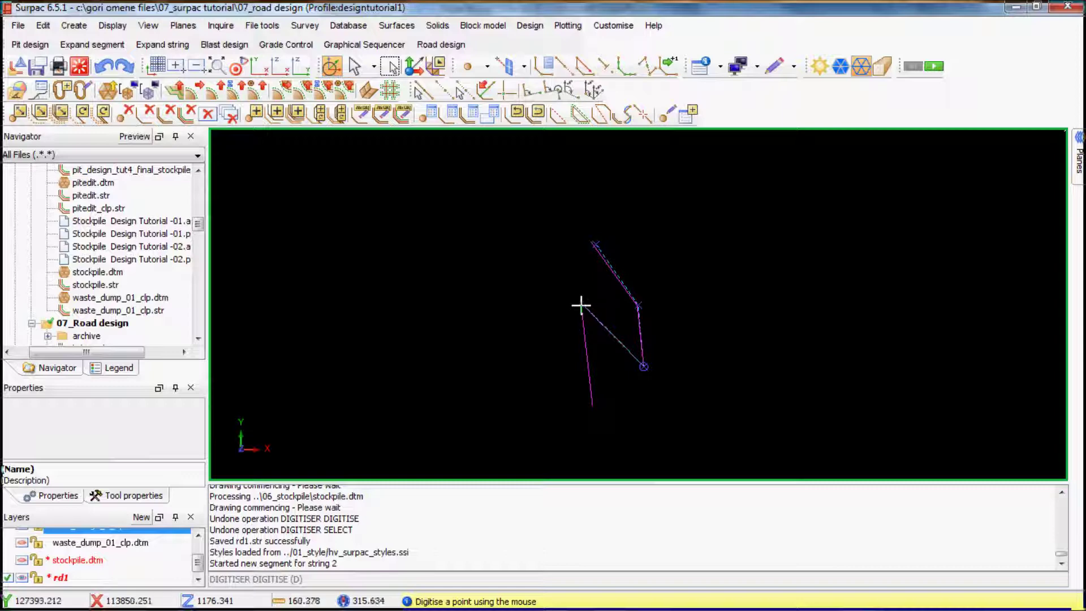
{"action": "left_click", "coordinate": [581, 305]}
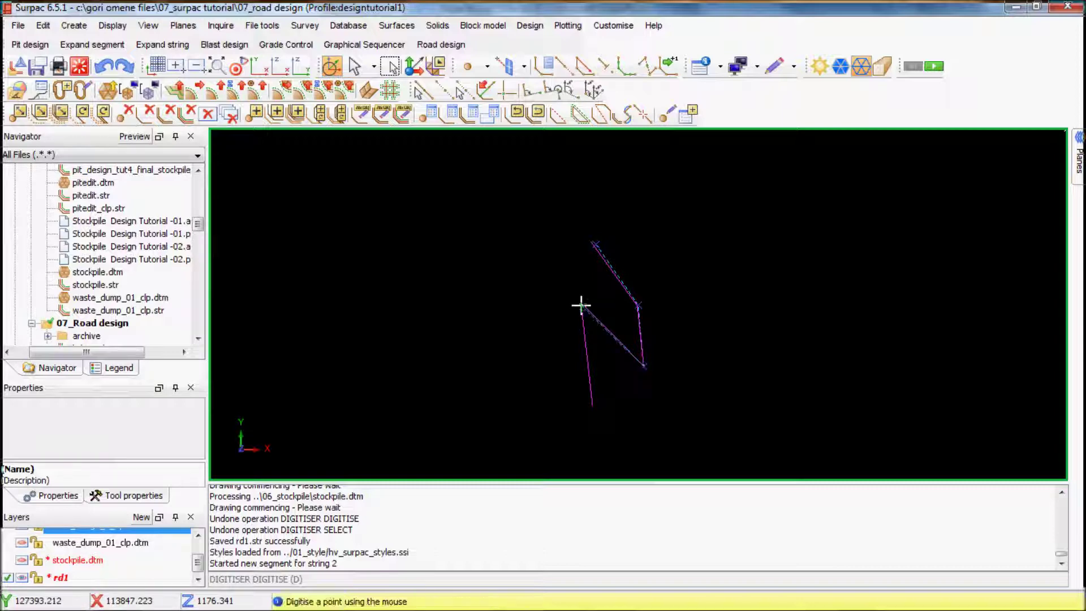
{"action": "left_click", "coordinate": [591, 407]}
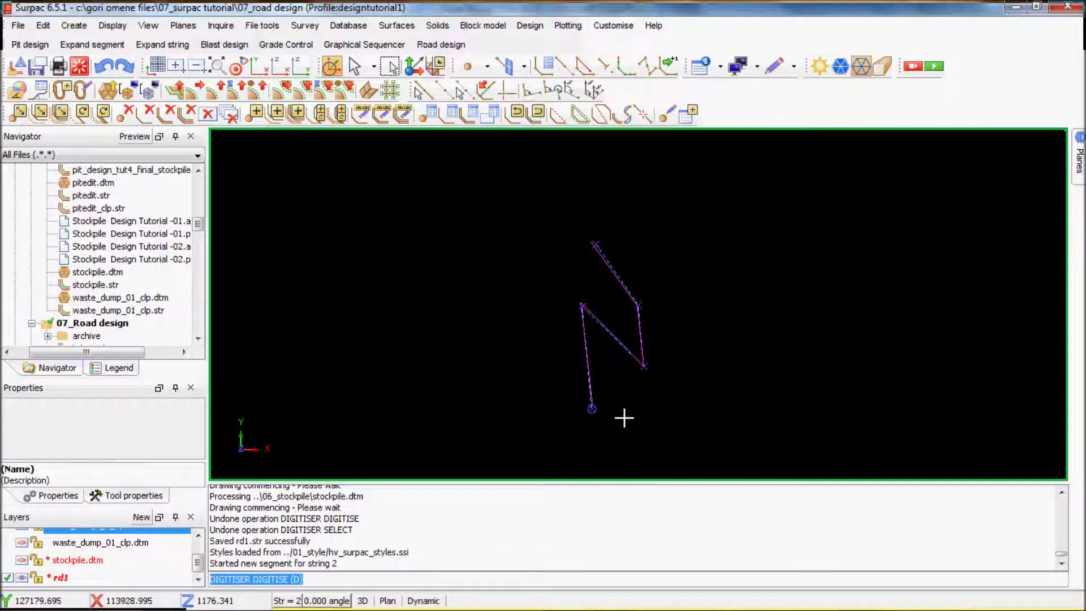
Save the horizontal inflection points to the string file rd2.str and delete the rd1 layer
{"action": "left_click", "coordinate": [37, 69]}
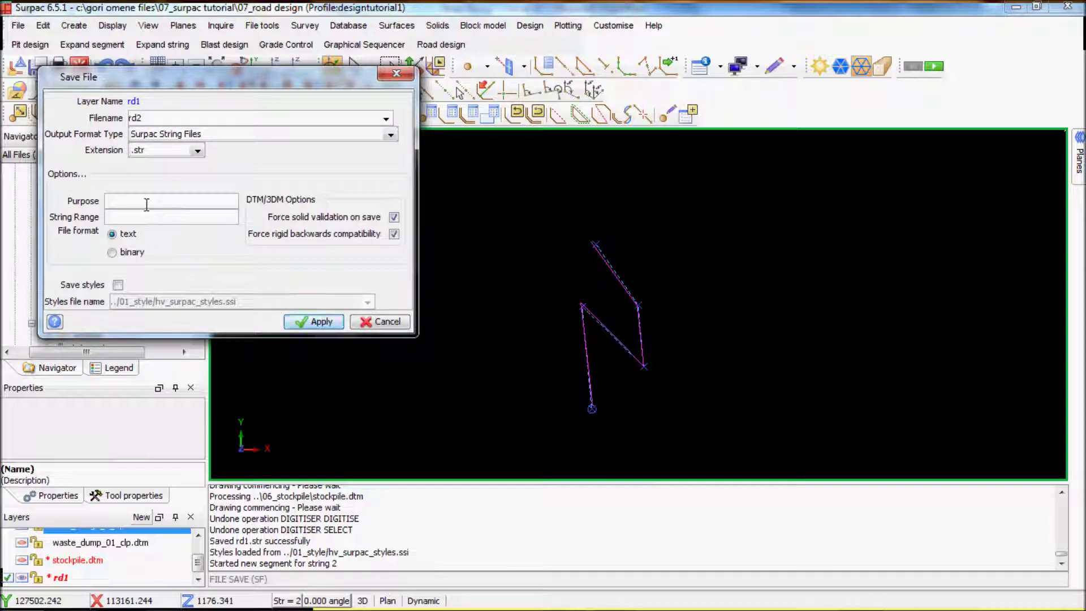
{"action": "left_click", "coordinate": [142, 217]}
{"action": "left_click", "coordinate": [314, 321]}
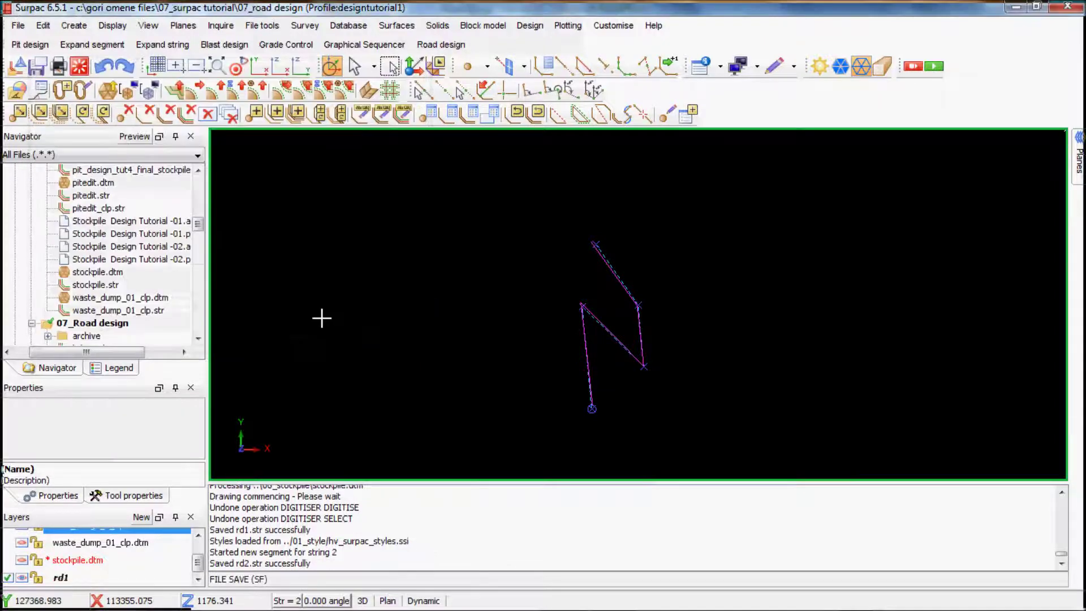
{"action": "right_click", "coordinate": [60, 577]}
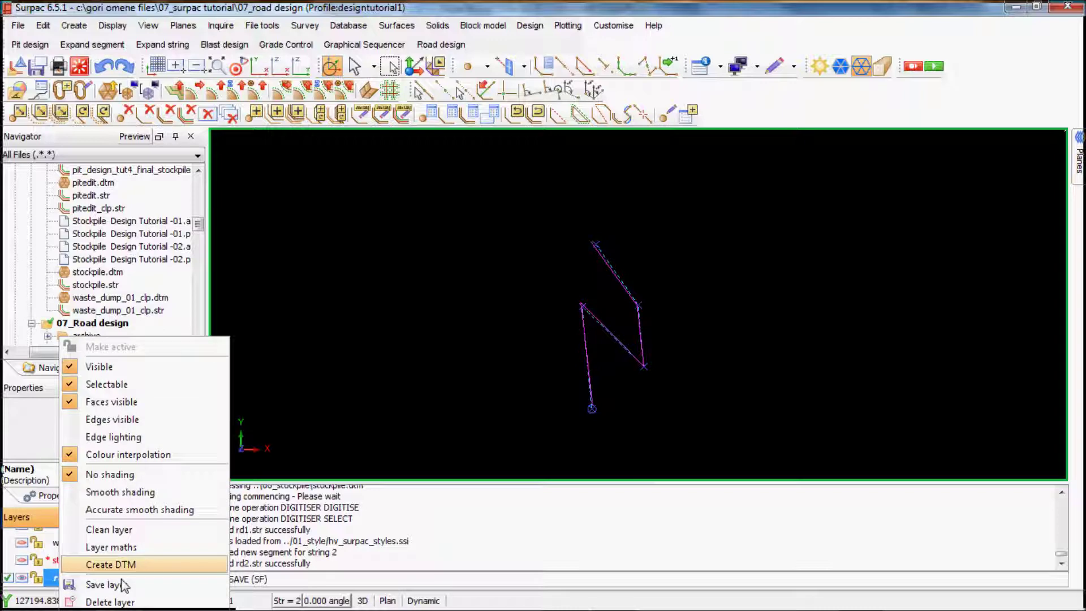
{"action": "left_click", "coordinate": [110, 602]}
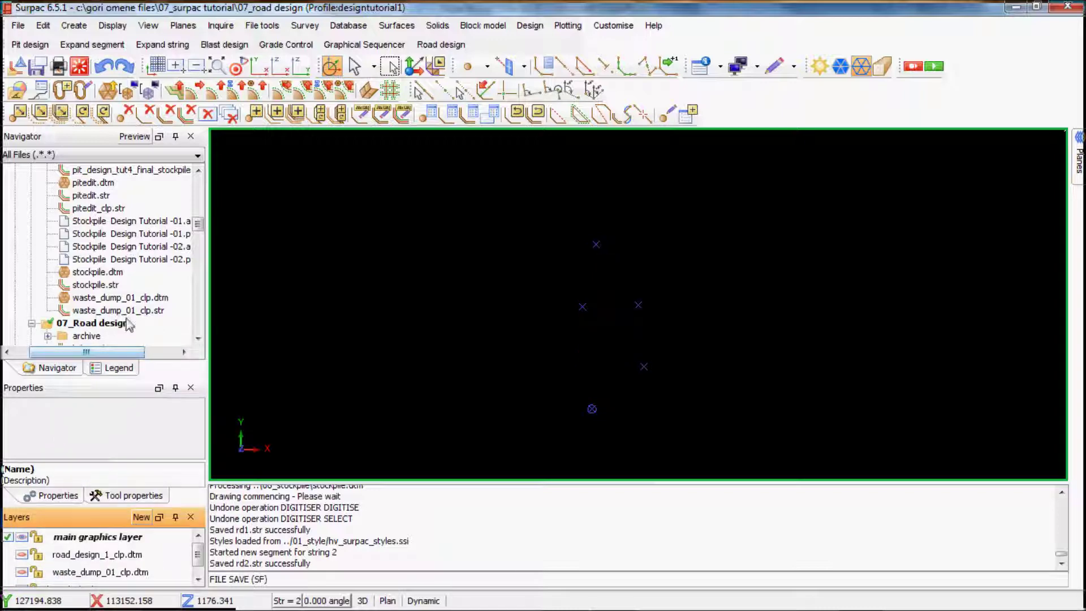
Open rd2.str from the 07_Road design folder in the graphics view and erase the temporary point markers
{"action": "scroll", "coordinate": [129, 293], "scroll_direction": "down", "scroll_amount": 3}
{"action": "mouse_move", "coordinate": [74, 300]}
{"action": "left_mouse_down"}
{"action": "mouse_move", "coordinate": [640, 310]}
{"action": "mouse_move", "coordinate": [630, 299]}
{"action": "left_mouse_up"}
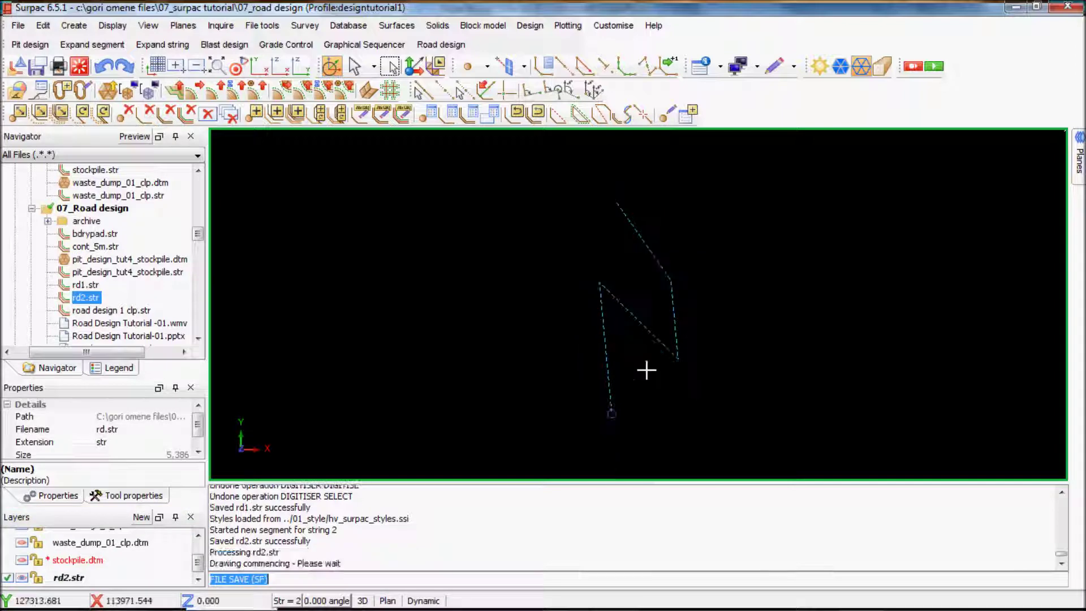
{"action": "type", "text": "ERTM"}
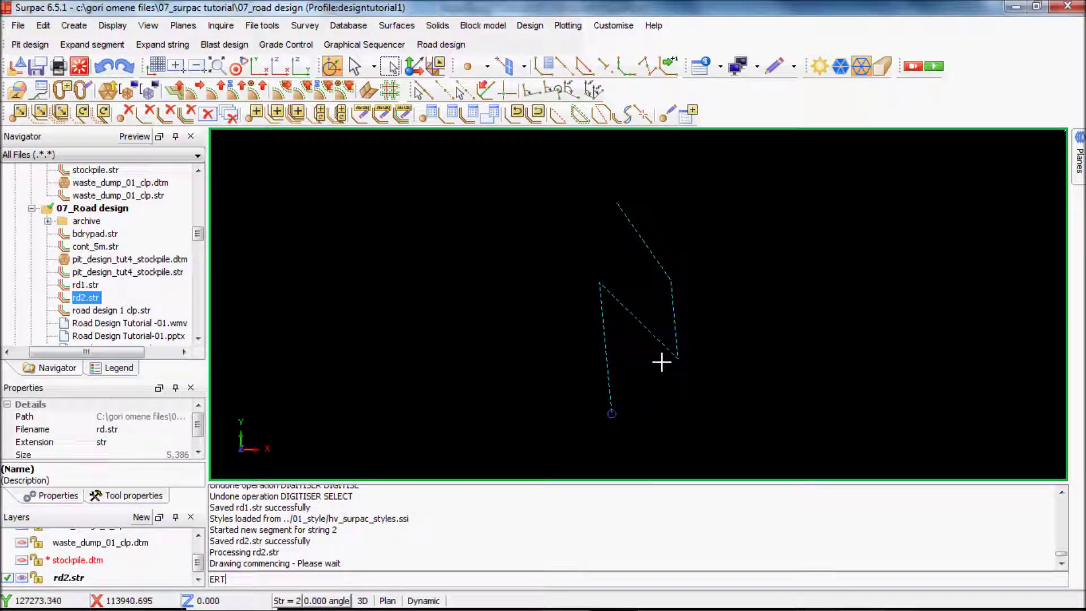
{"action": "key", "text": "Return"}
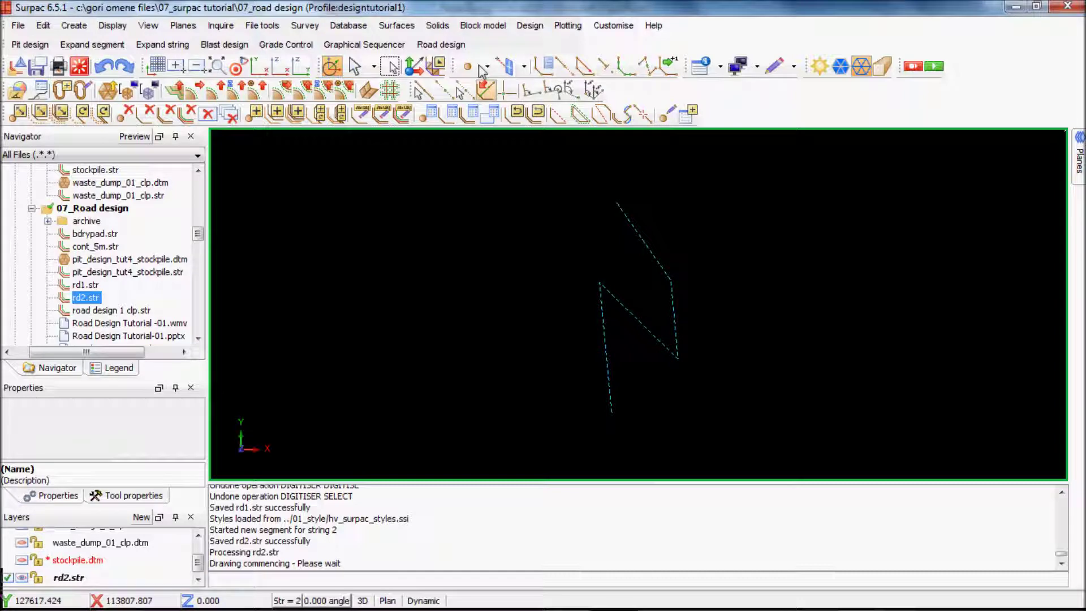
Start a horizontal alignment design on the rd2.str segment and set the output string to 5
{"action": "left_click", "coordinate": [449, 27]}
{"action": "left_click", "coordinate": [527, 12]}
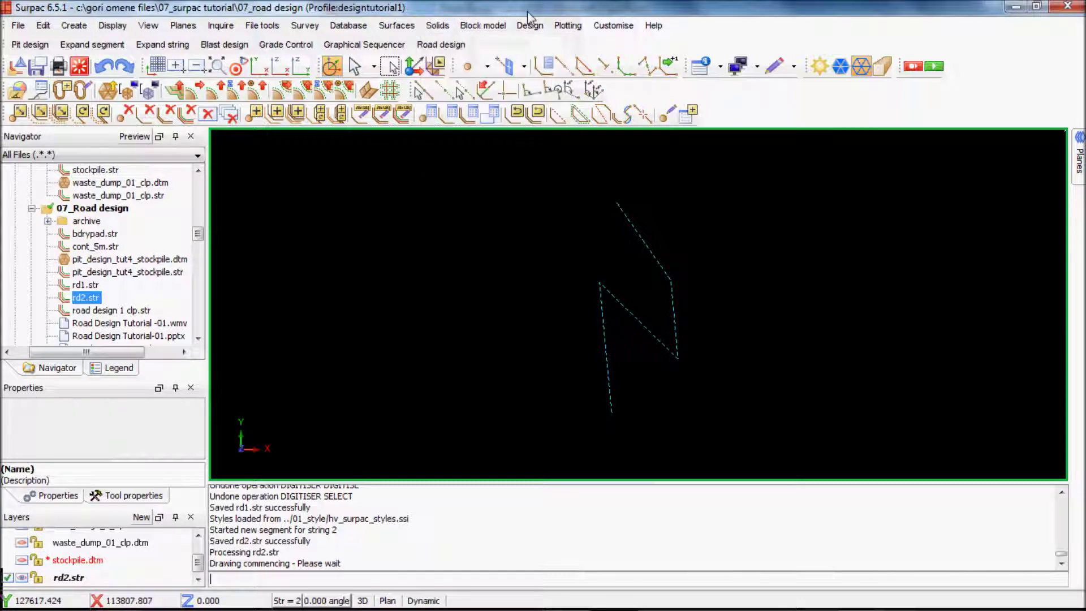
{"action": "left_click", "coordinate": [455, 45]}
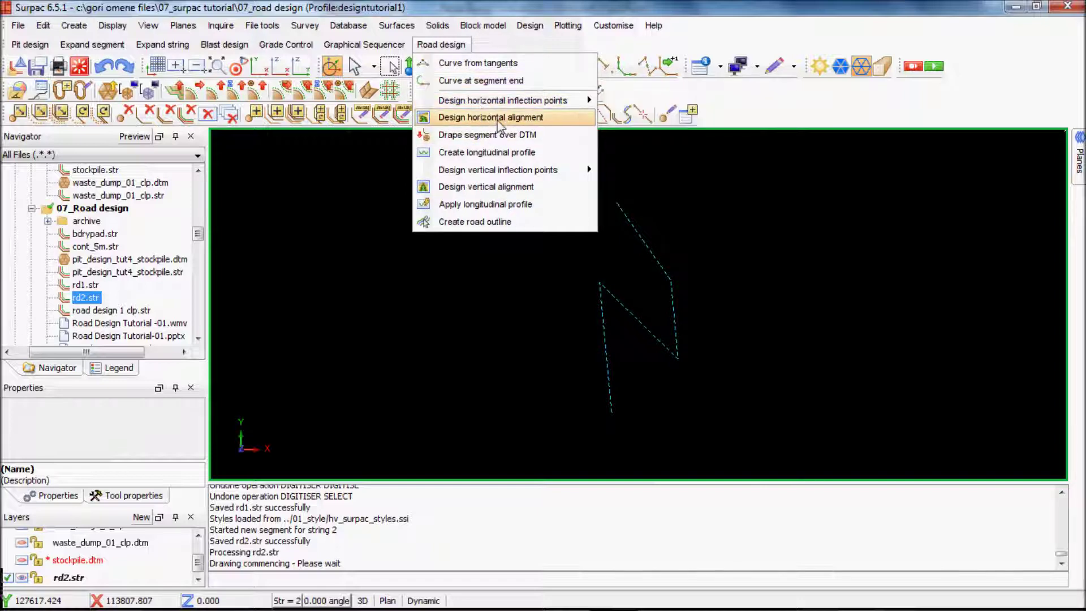
{"action": "left_click", "coordinate": [475, 117]}
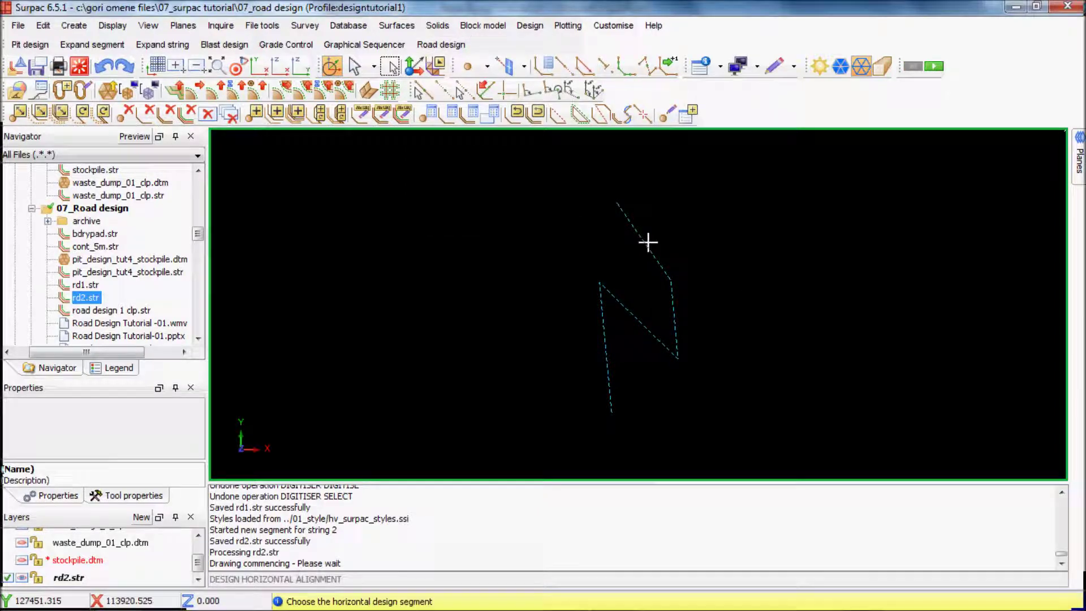
{"action": "left_click", "coordinate": [627, 215]}
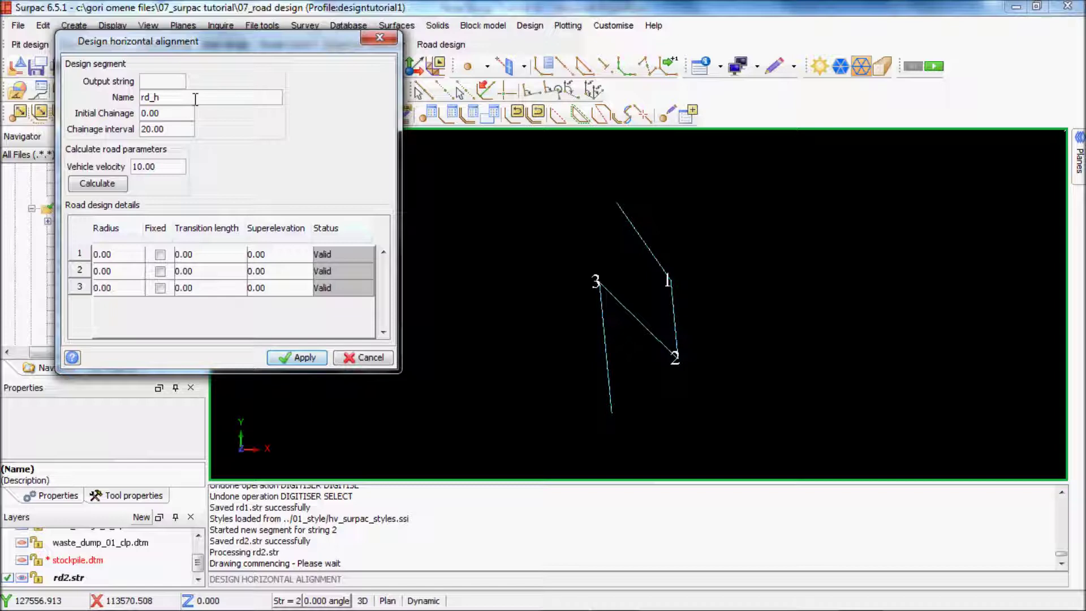
{"action": "type", "text": "5"}
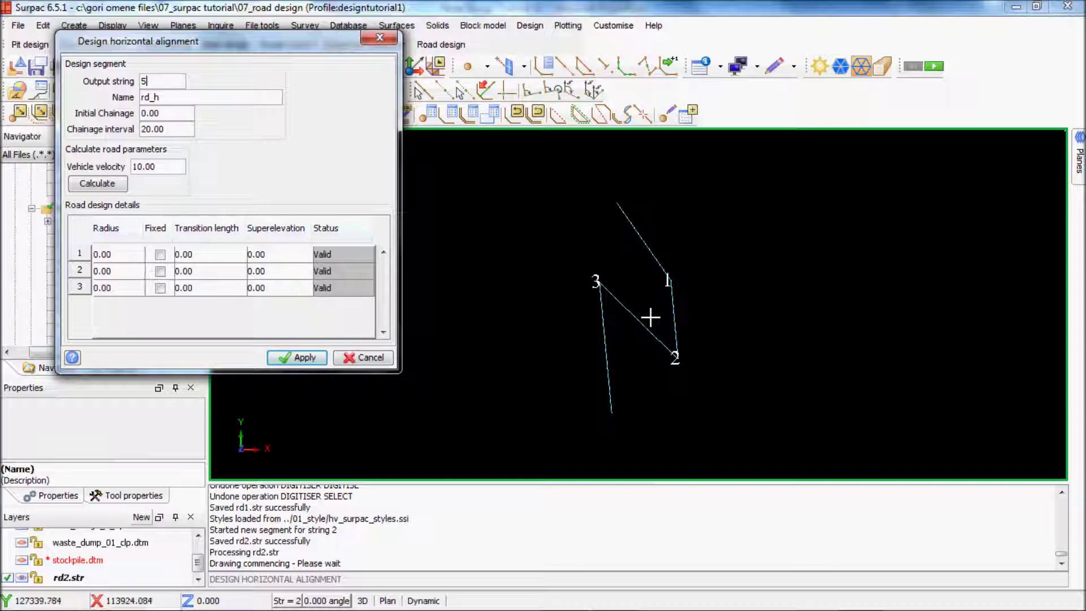
Set the curve radii to 100, 10 and 10 for inflection points 1, 2 and 3, and calculate the road parameters
{"action": "left_click", "coordinate": [119, 256]}
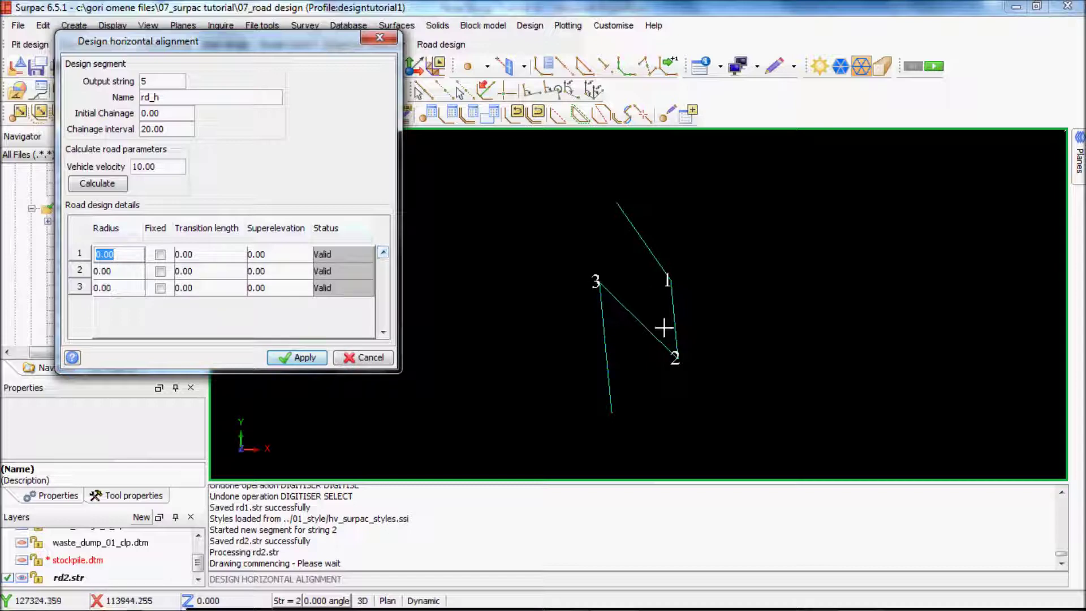
{"action": "type", "text": "100"}
{"action": "left_click", "coordinate": [132, 270]}
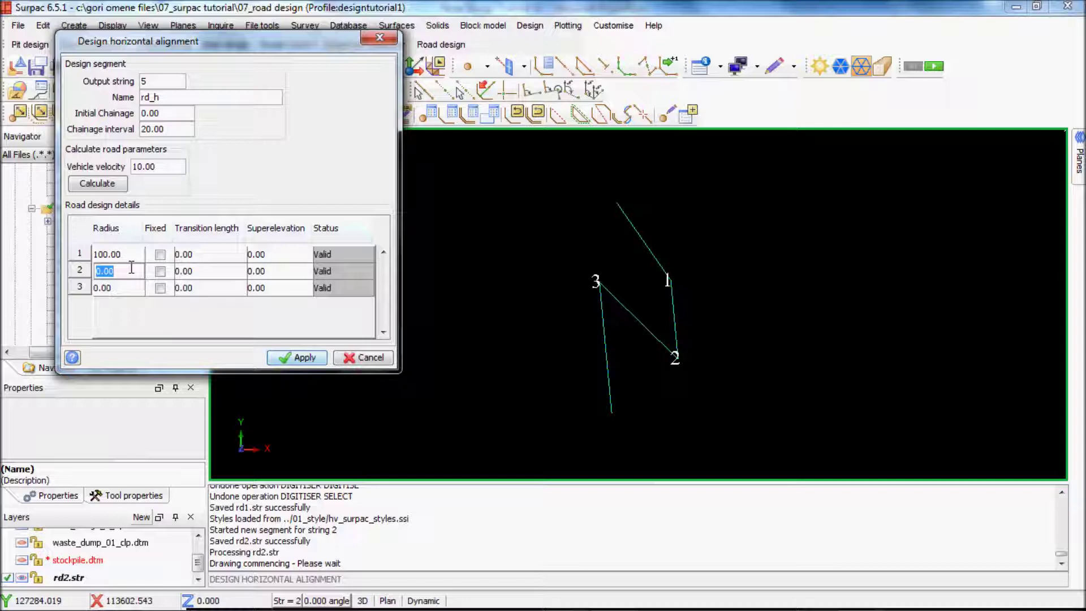
{"action": "type", "text": "10"}
{"action": "left_click", "coordinate": [128, 284]}
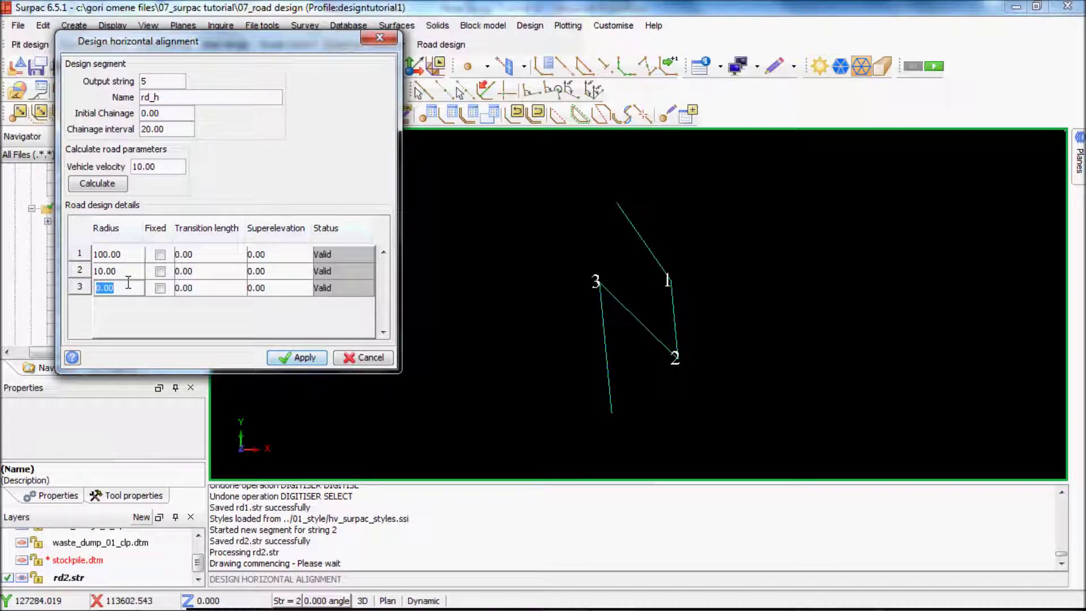
{"action": "type", "text": "10"}
{"action": "left_click", "coordinate": [109, 187]}
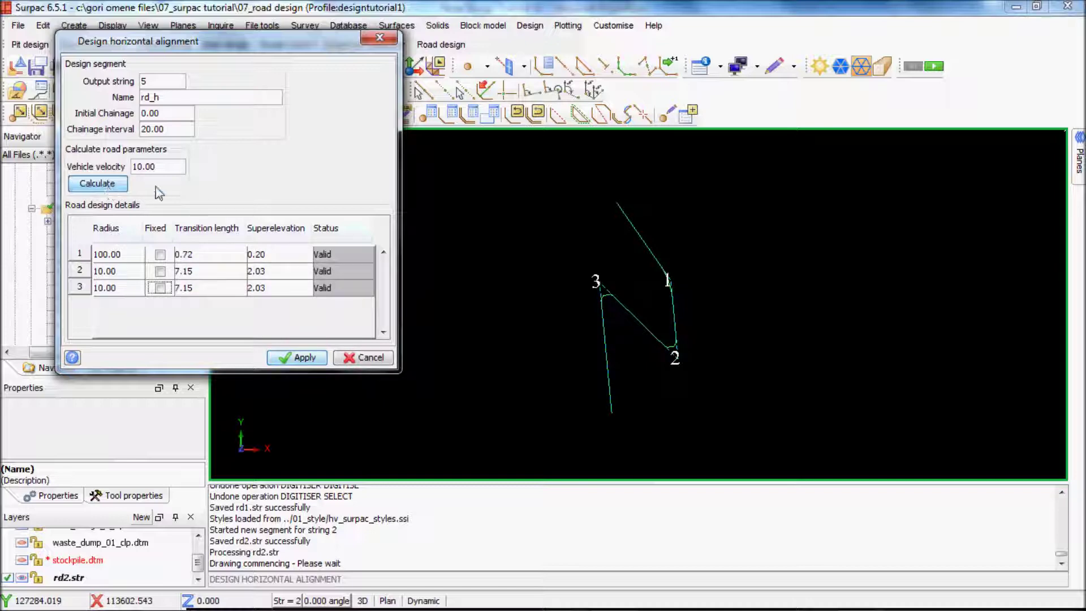
Set the radii of inflection points 2 and 3 to 20 each, recalculating the road parameters after each change
{"action": "left_click", "coordinate": [134, 272]}
{"action": "type", "text": "20"}
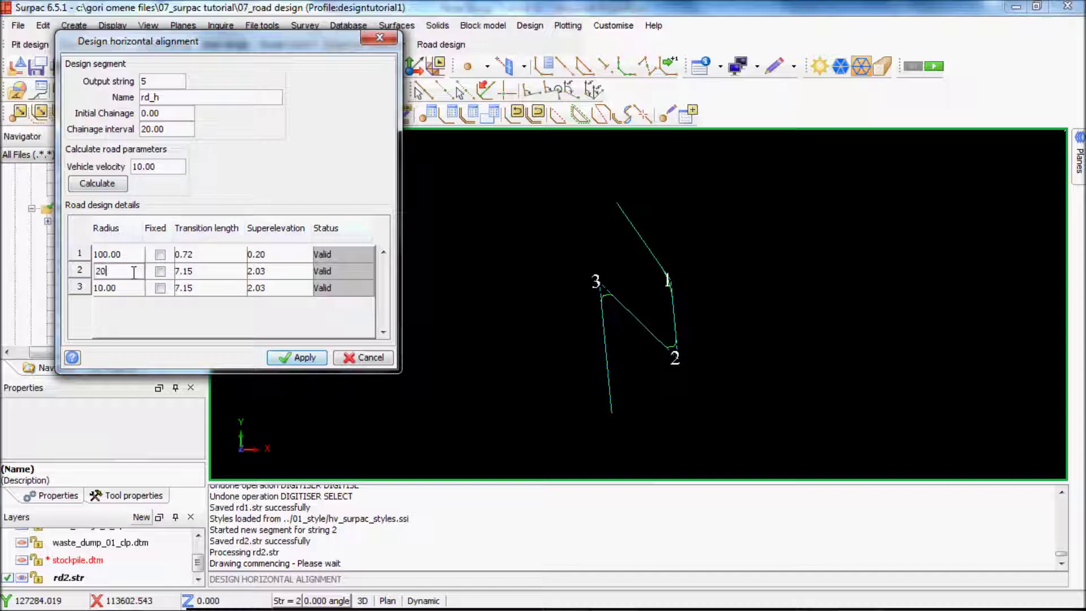
{"action": "left_click", "coordinate": [121, 188]}
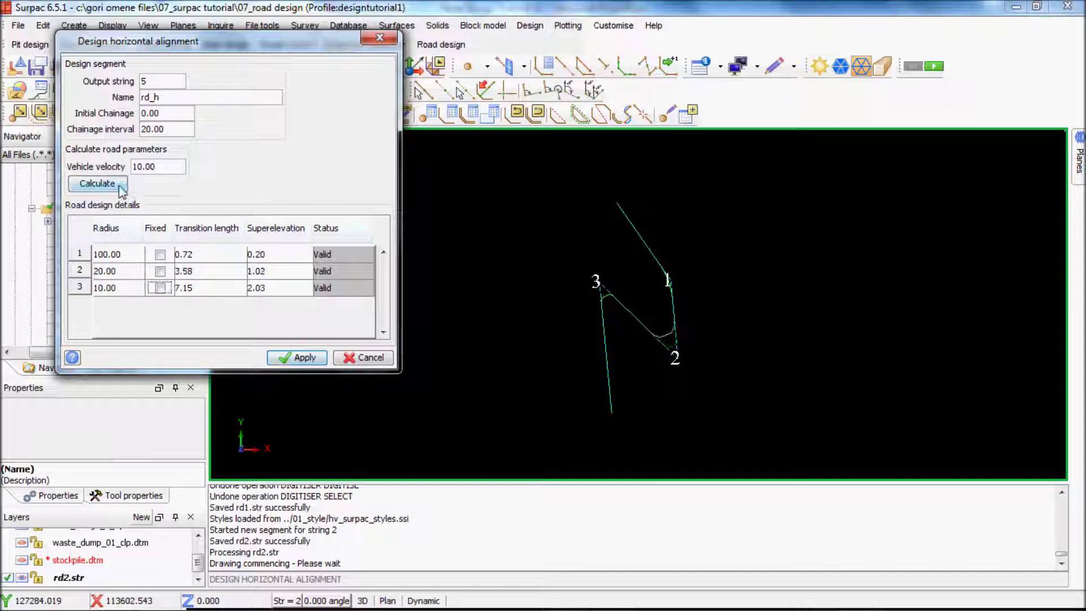
{"action": "left_click", "coordinate": [130, 288]}
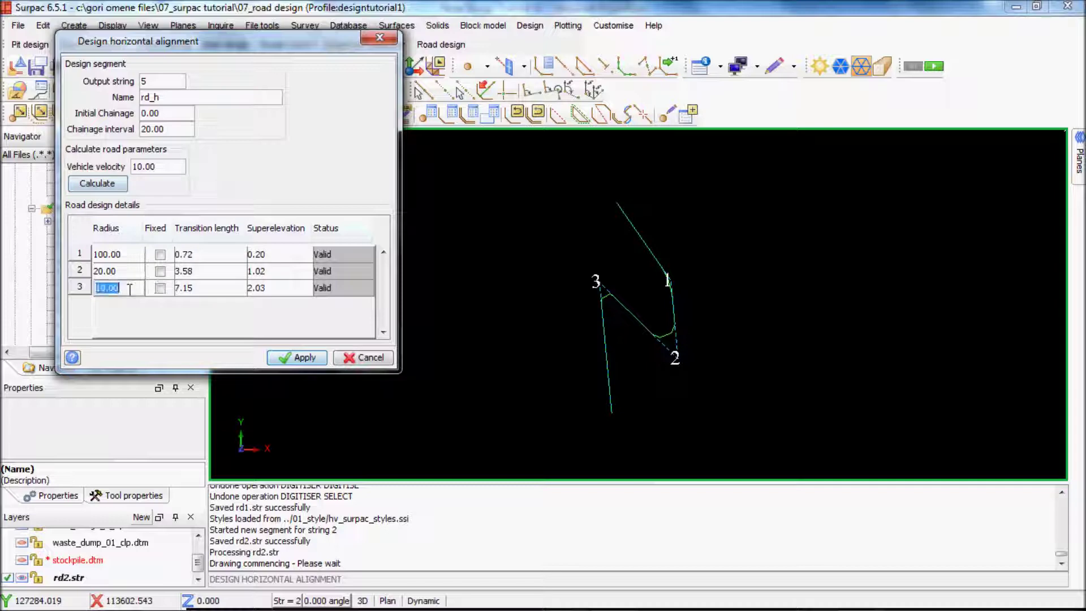
{"action": "type", "text": "20"}
{"action": "left_click", "coordinate": [112, 189]}
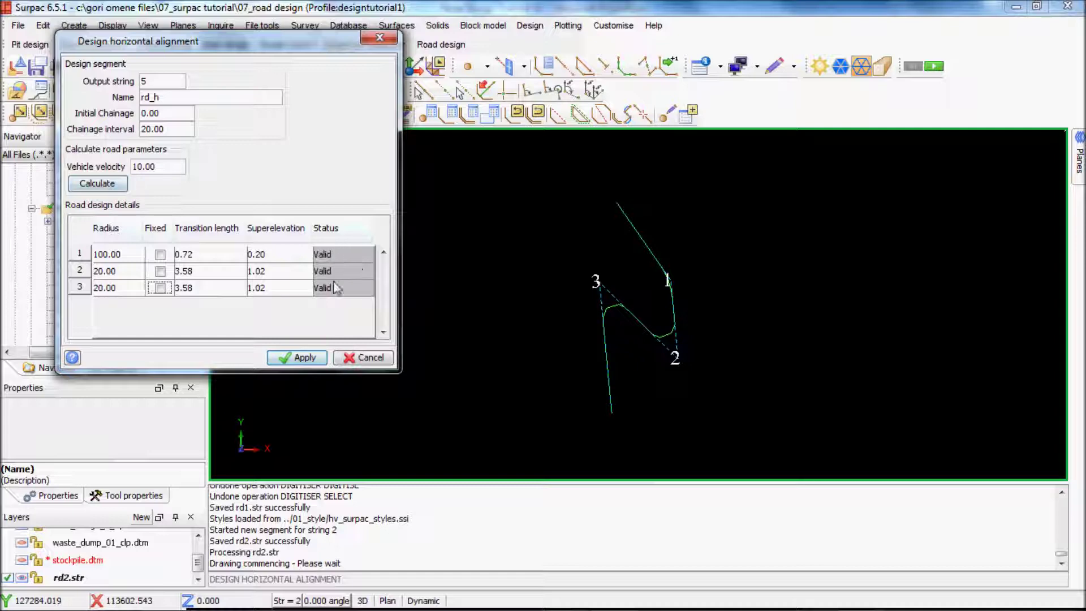
Try a radius of 39 for inflection point 3 and recalculate the road parameters
{"action": "left_click", "coordinate": [127, 289]}
{"action": "type", "text": "39"}
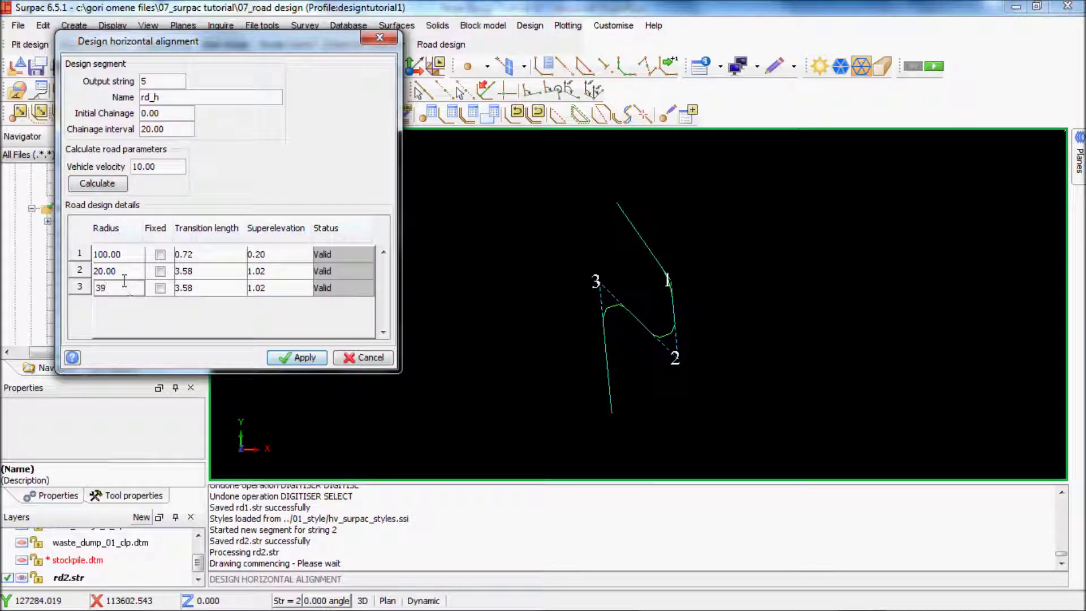
{"action": "left_click", "coordinate": [108, 189]}
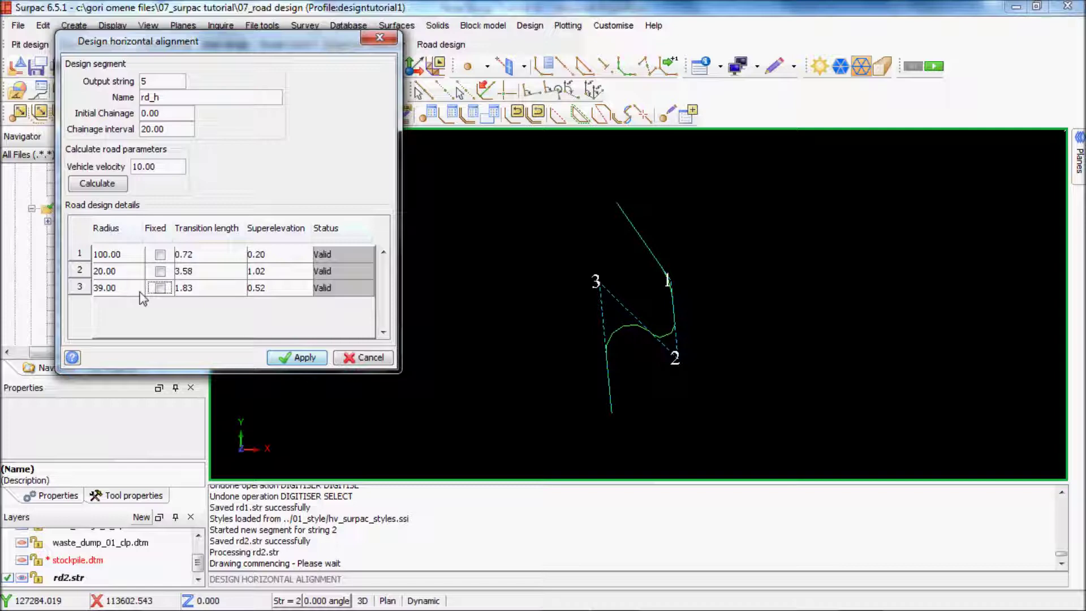
Set the radius of inflection point 3 to 30 and the radius of inflection point 2 to 30
{"action": "left_click", "coordinate": [121, 289]}
{"action": "type", "text": "30"}
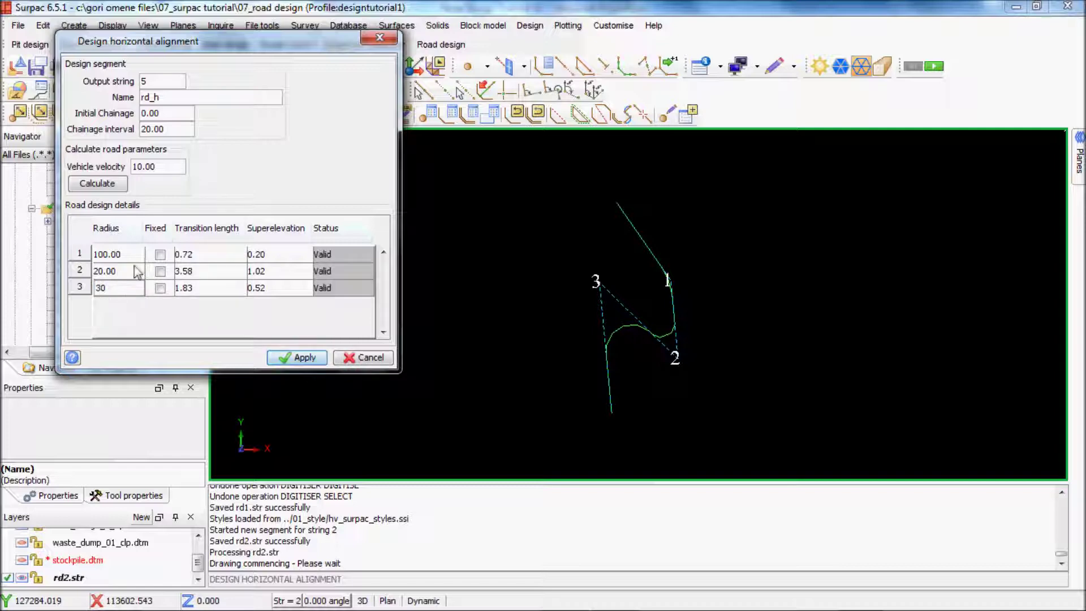
{"action": "left_click", "coordinate": [135, 270]}
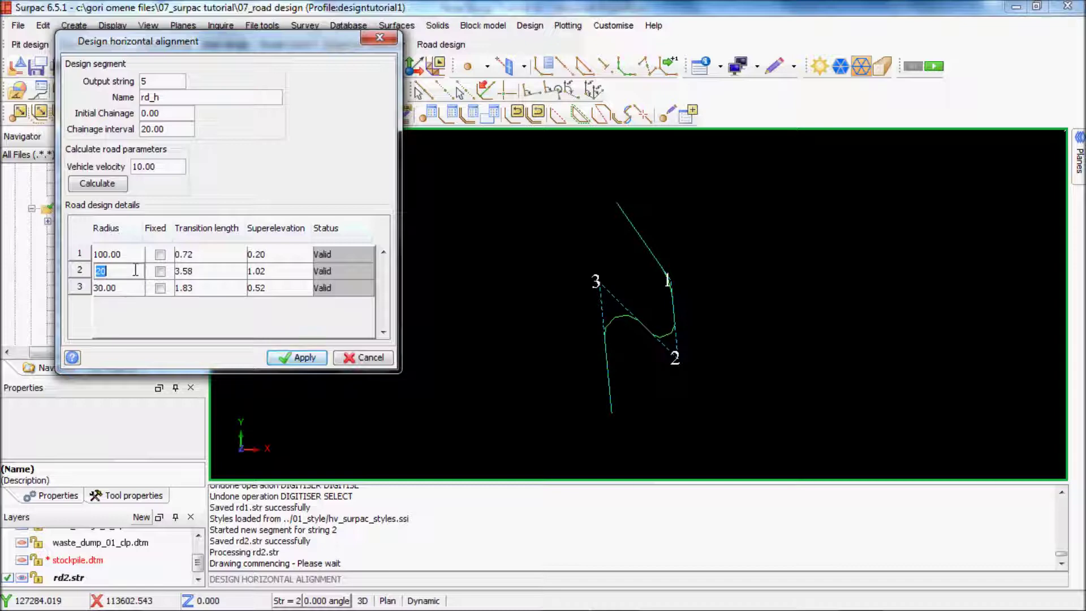
{"action": "left_click", "coordinate": [128, 272]}
{"action": "double_click", "coordinate": [108, 272]}
{"action": "type", "text": "30"}
Set the radius of inflection point 2 to 25 and apply the horizontal alignment, generating the curved centreline
{"action": "double_click", "coordinate": [121, 254]}
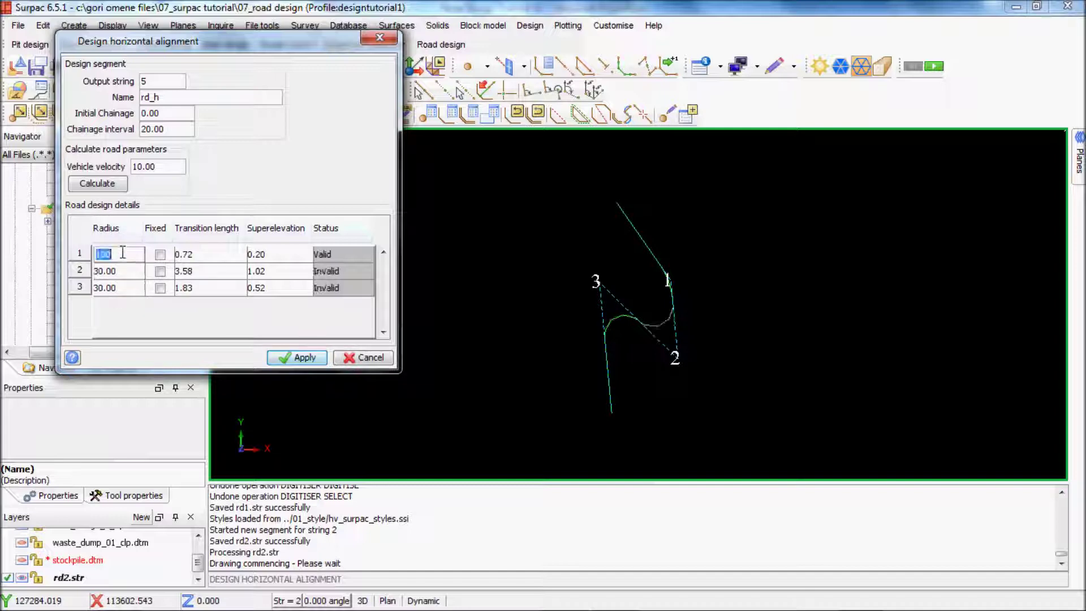
{"action": "double_click", "coordinate": [131, 273]}
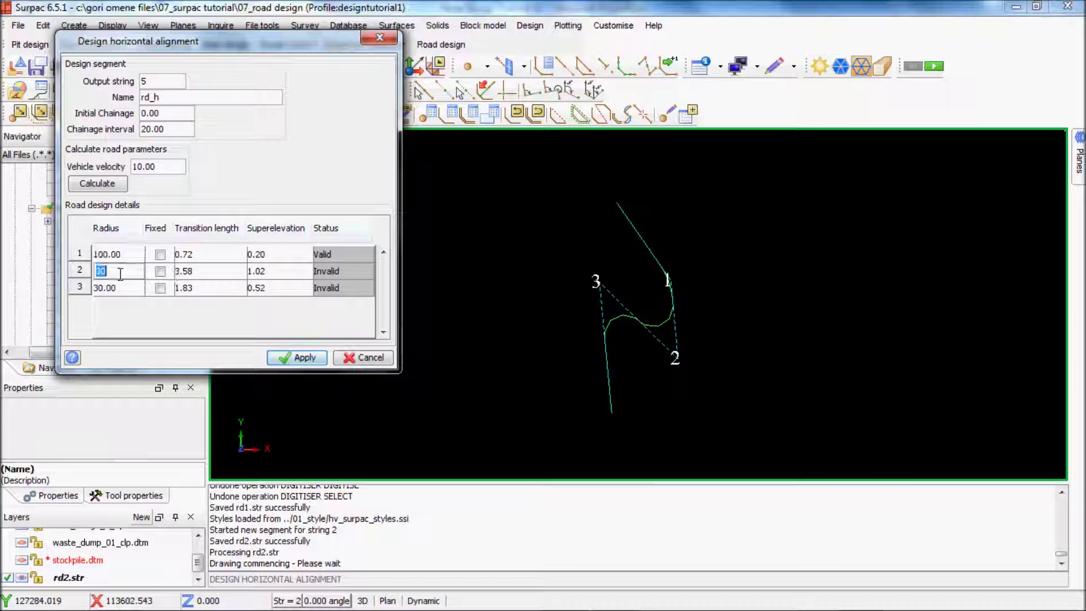
{"action": "type", "text": "25"}
{"action": "key", "text": "Return"}
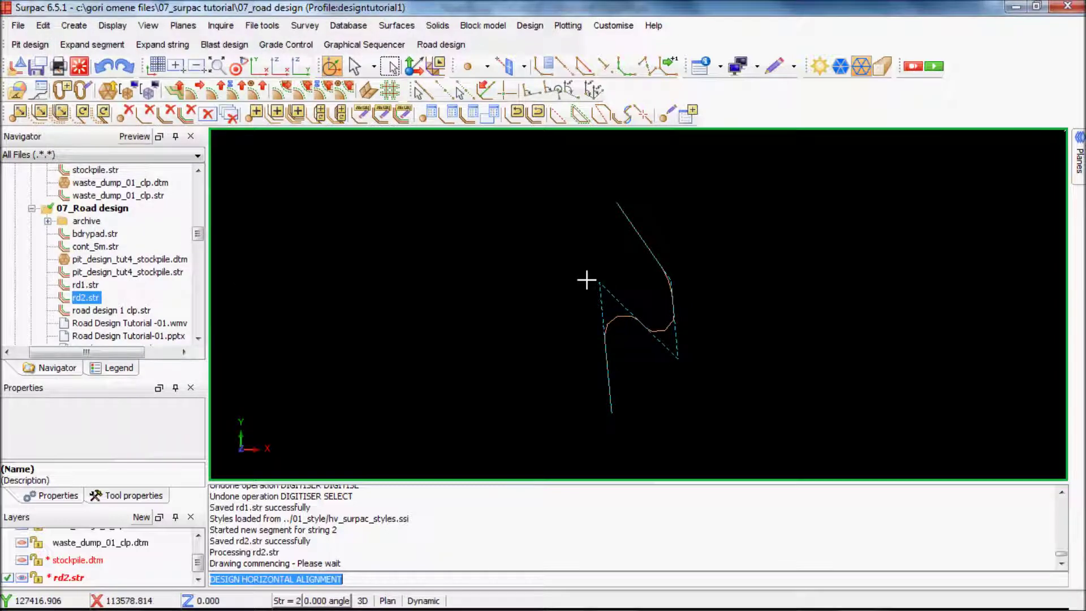
{"action": "scroll", "coordinate": [684, 326], "scroll_direction": "up", "scroll_amount": 4}
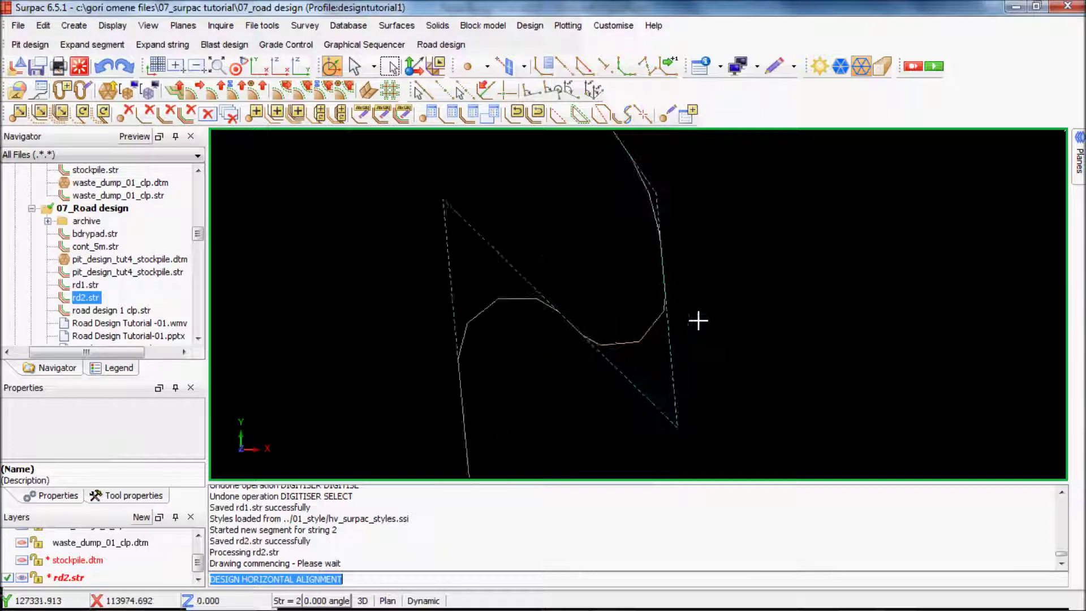
{"action": "scroll", "coordinate": [676, 322], "scroll_direction": "up", "scroll_amount": 2}
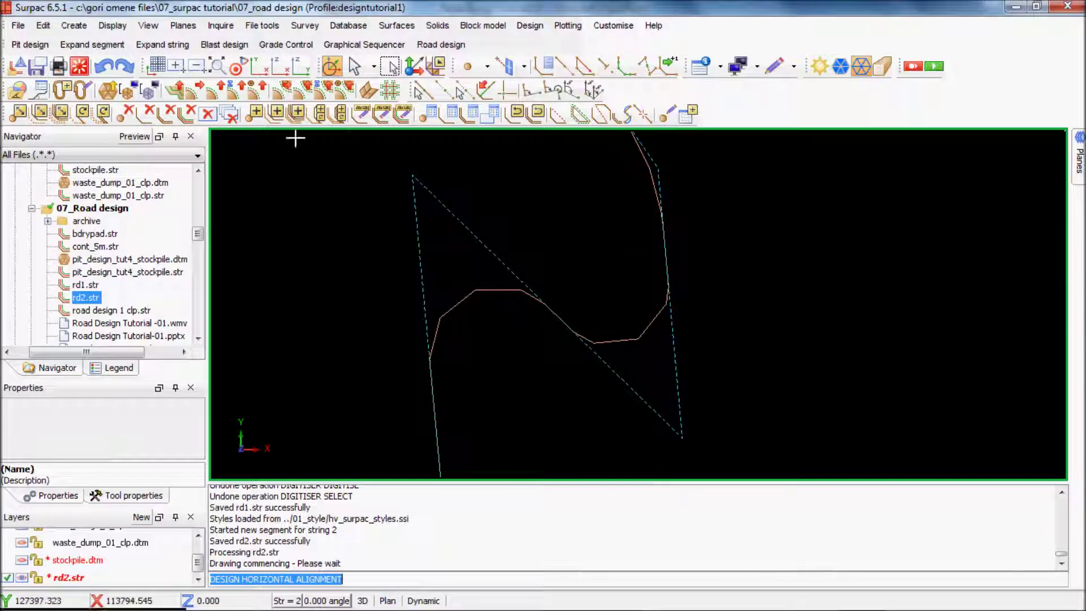
Reopen the horizontal alignment design for the dashed inflection-point segment to check its road parameters, and close it without applying
{"action": "left_click", "coordinate": [399, 25]}
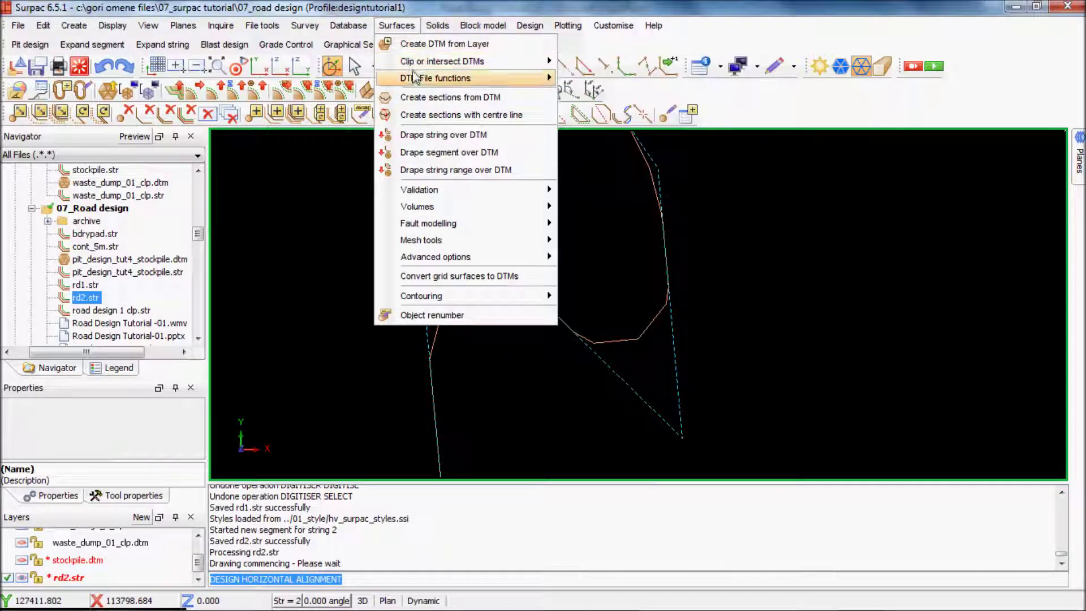
{"action": "mouse_move", "coordinate": [530, 26]}
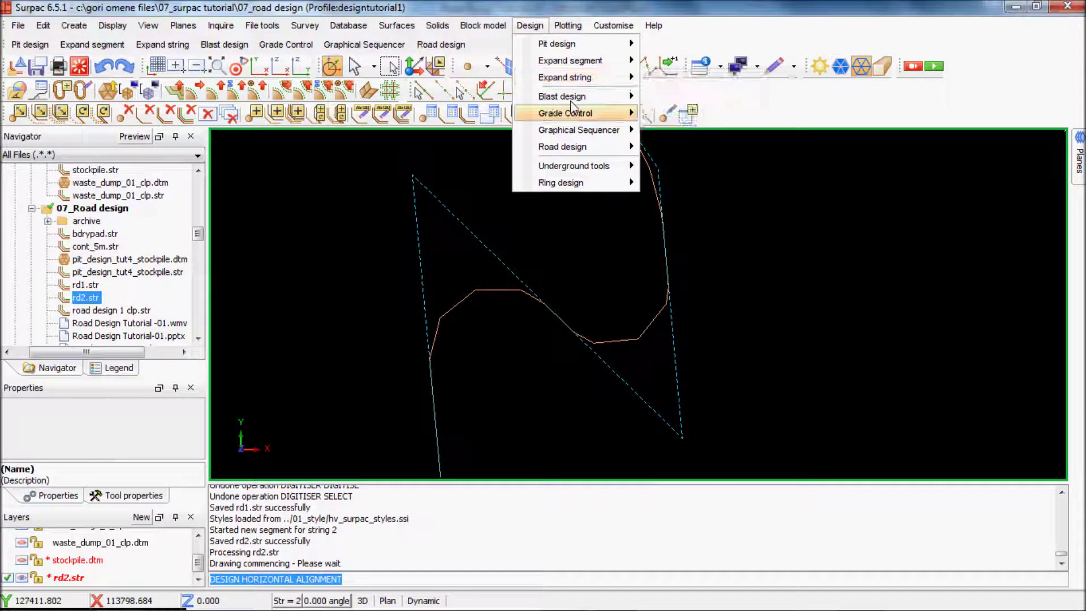
{"action": "mouse_move", "coordinate": [562, 146]}
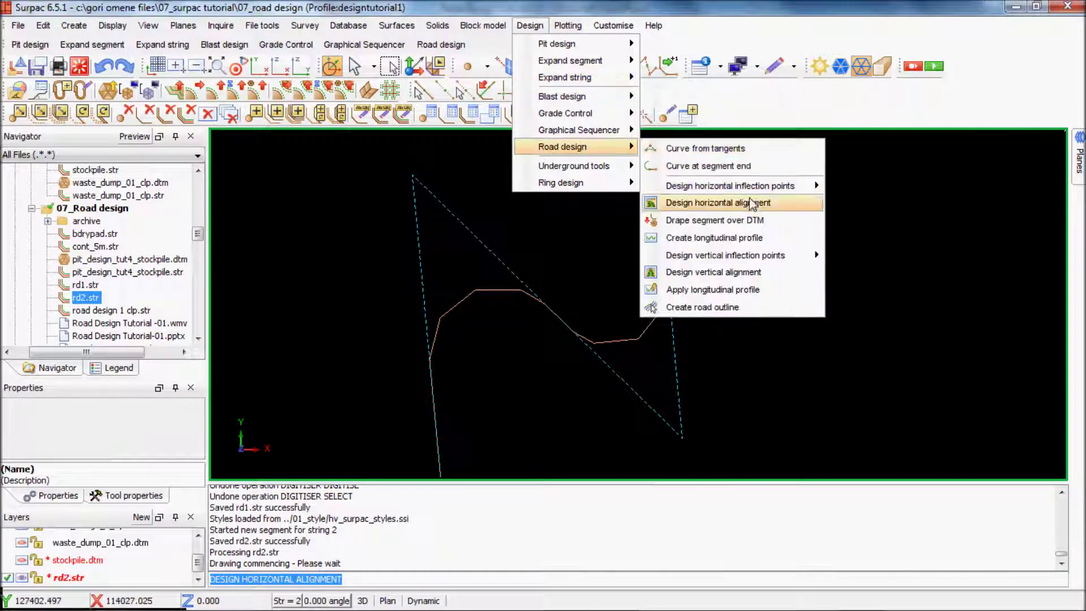
{"action": "left_click", "coordinate": [719, 203]}
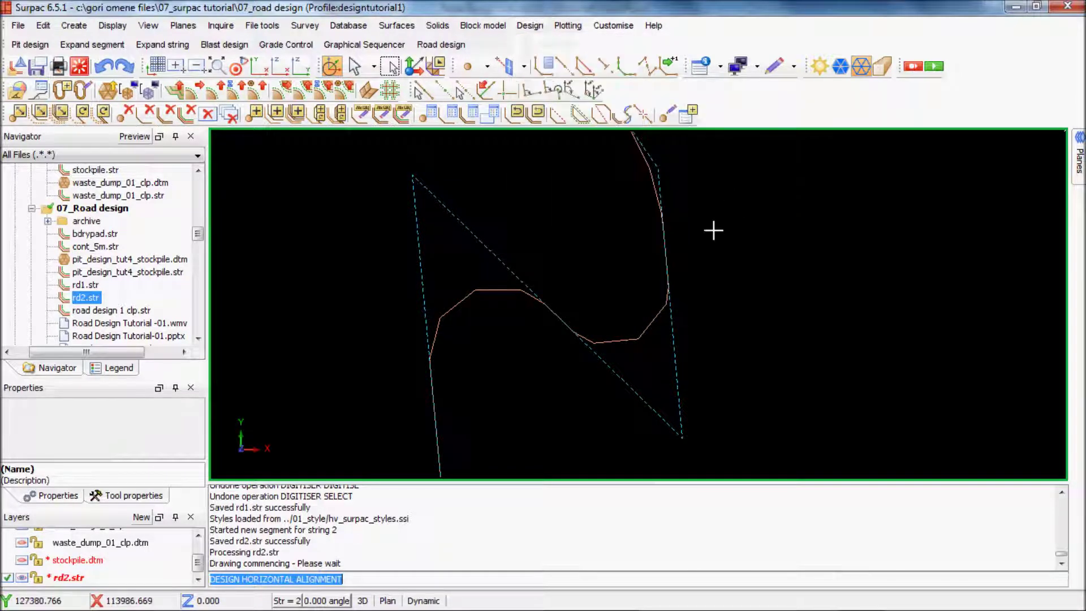
{"action": "left_click", "coordinate": [649, 325]}
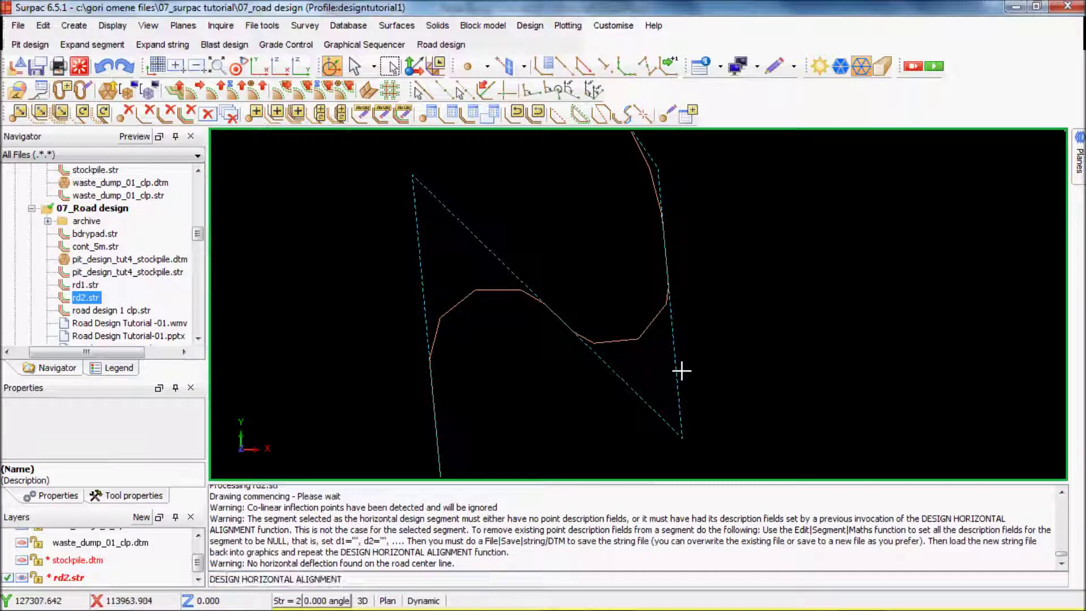
{"action": "left_click", "coordinate": [277, 579]}
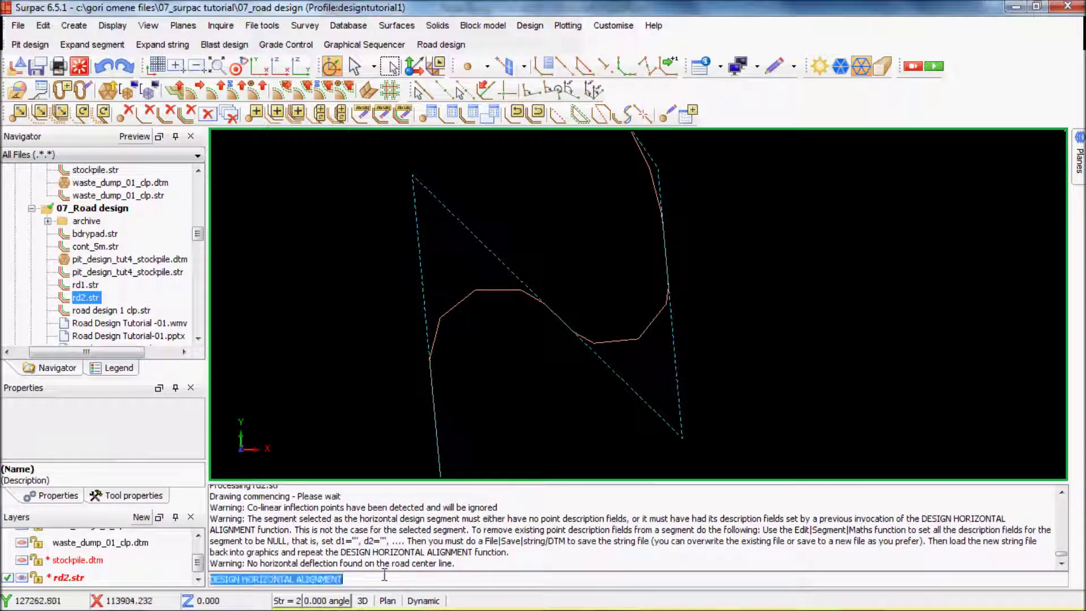
{"action": "key", "text": "Return"}
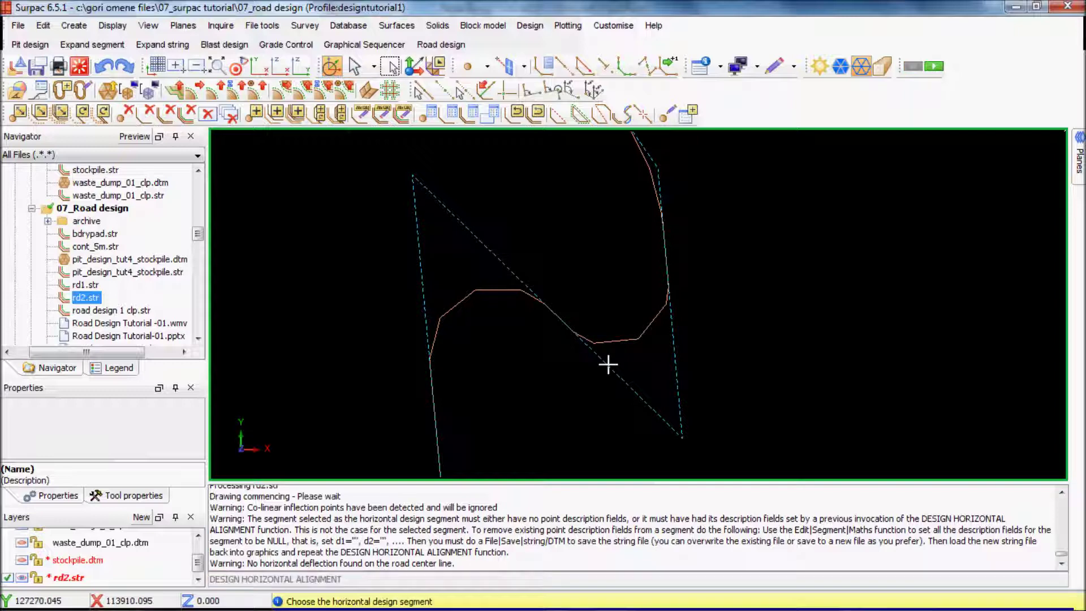
{"action": "left_click", "coordinate": [675, 374]}
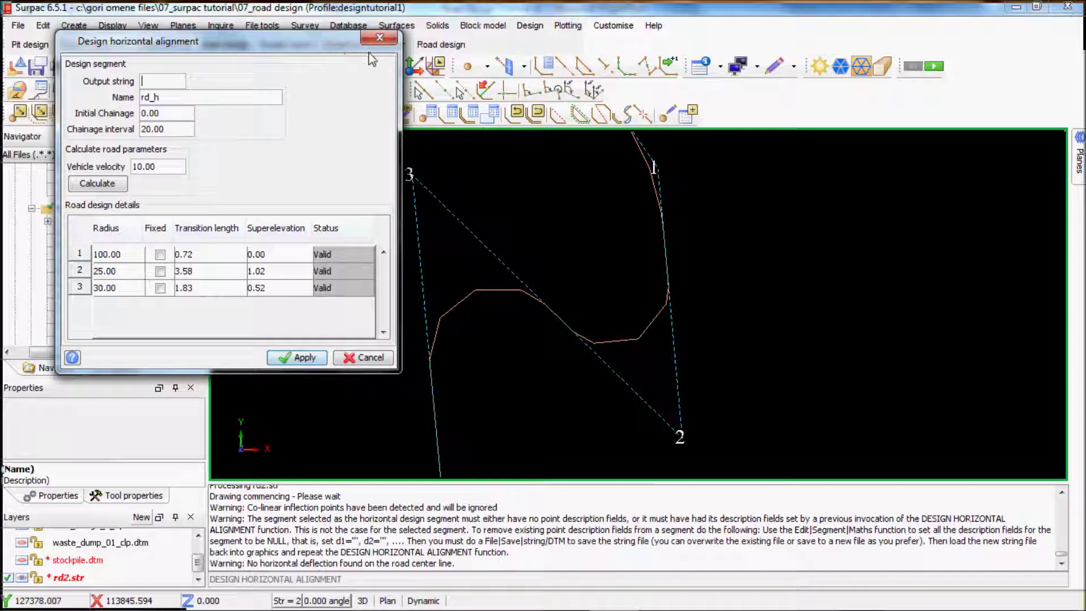
{"action": "left_click", "coordinate": [380, 37]}
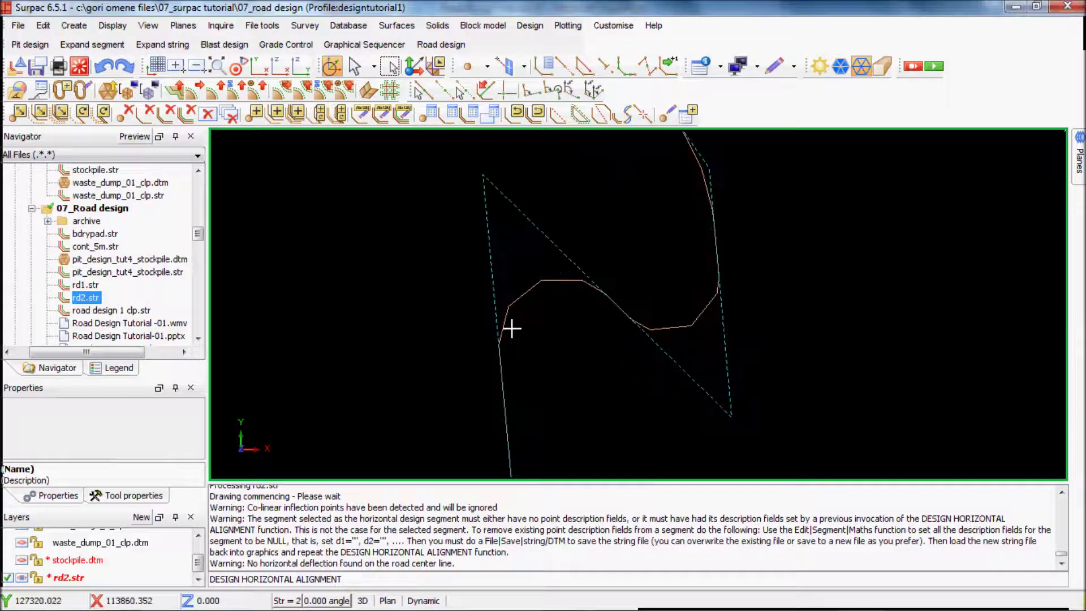
Save only string 5 of the rd2.str layer as the string file rdh.str
{"action": "left_click", "coordinate": [37, 68]}
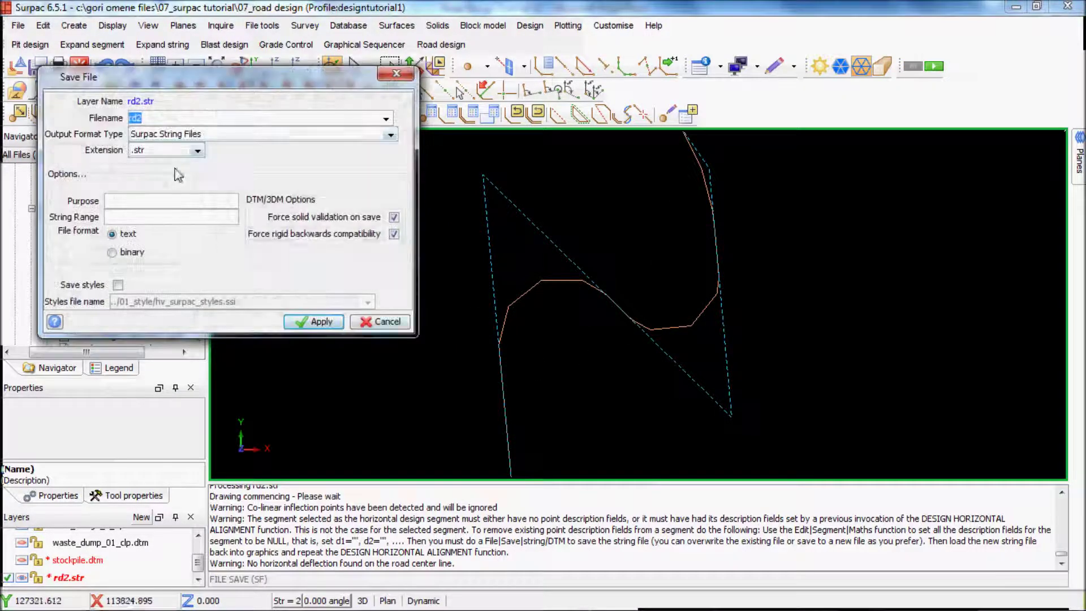
{"action": "left_click", "coordinate": [162, 117]}
{"action": "key", "text": "BackSpace"}
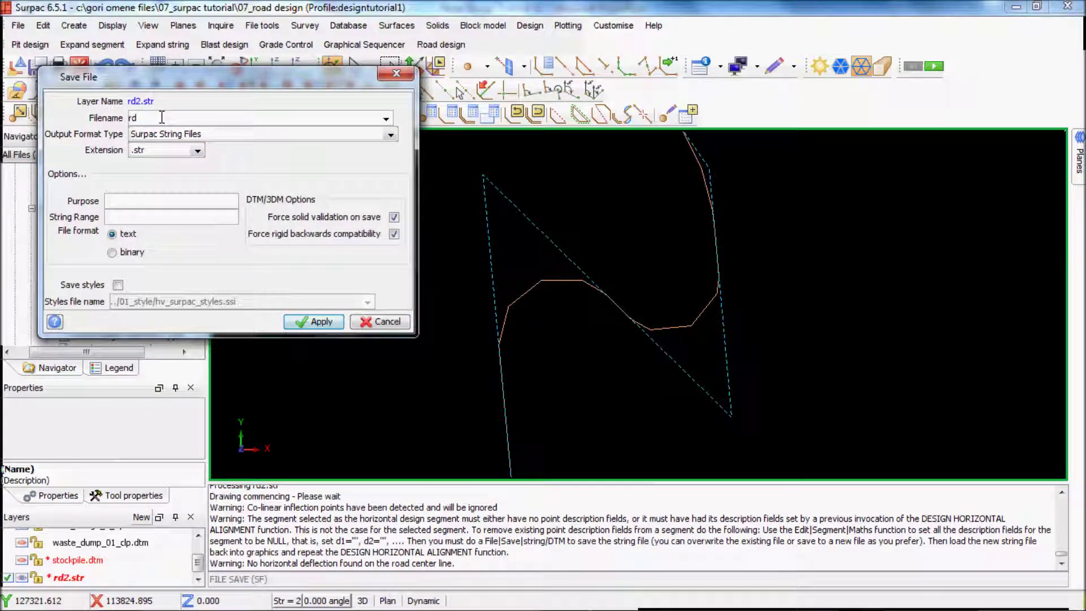
{"action": "type", "text": "h"}
{"action": "left_click", "coordinate": [135, 220]}
{"action": "type", "text": "5"}
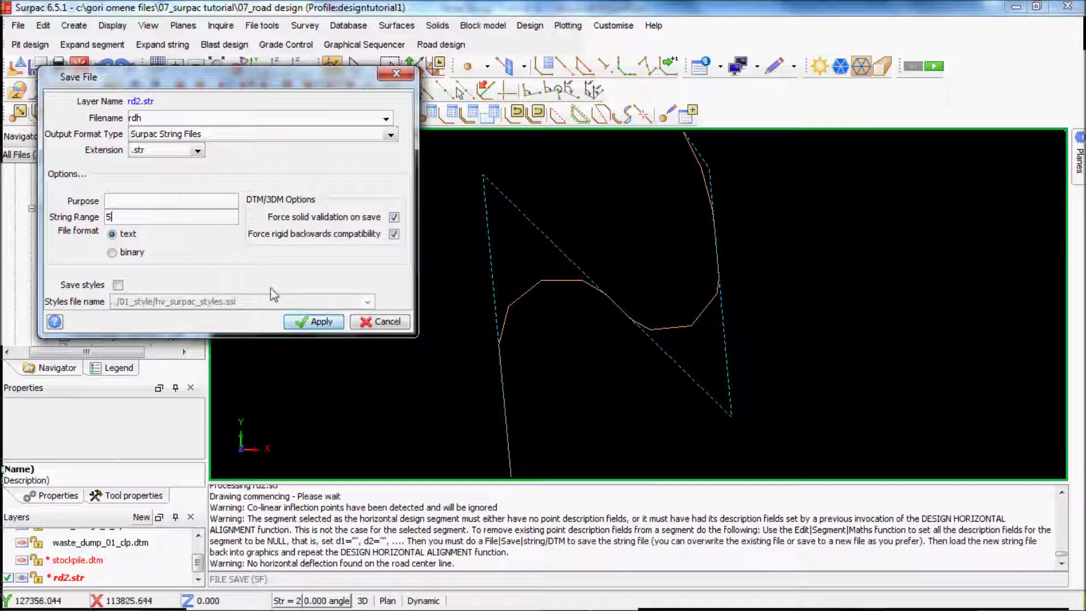
{"action": "left_click", "coordinate": [322, 324]}
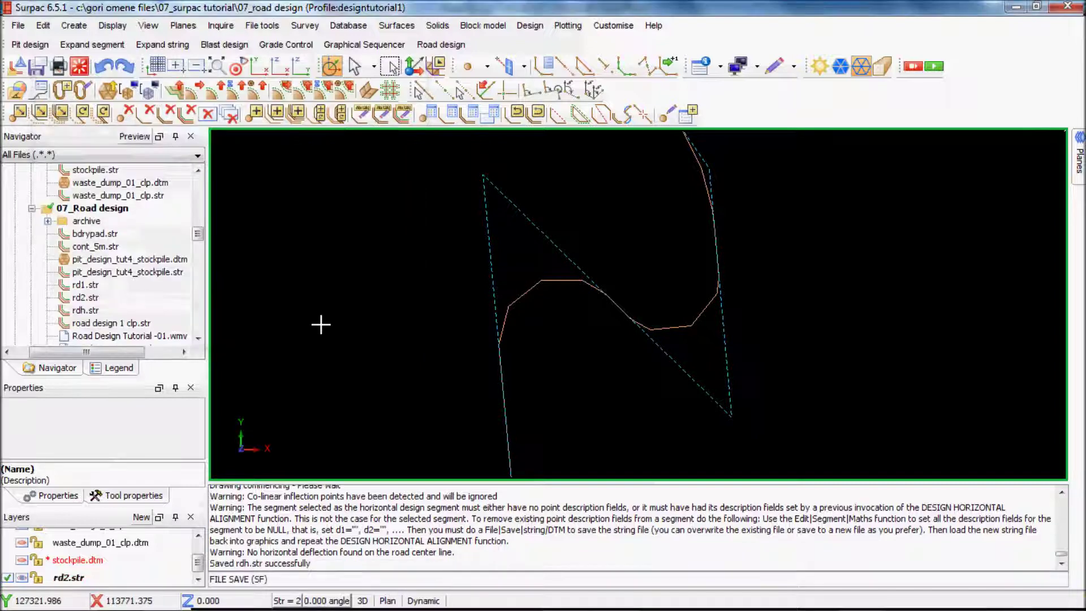
Save the layer to rdh.str again with no string range, overwriting the existing file
{"action": "left_click", "coordinate": [41, 74]}
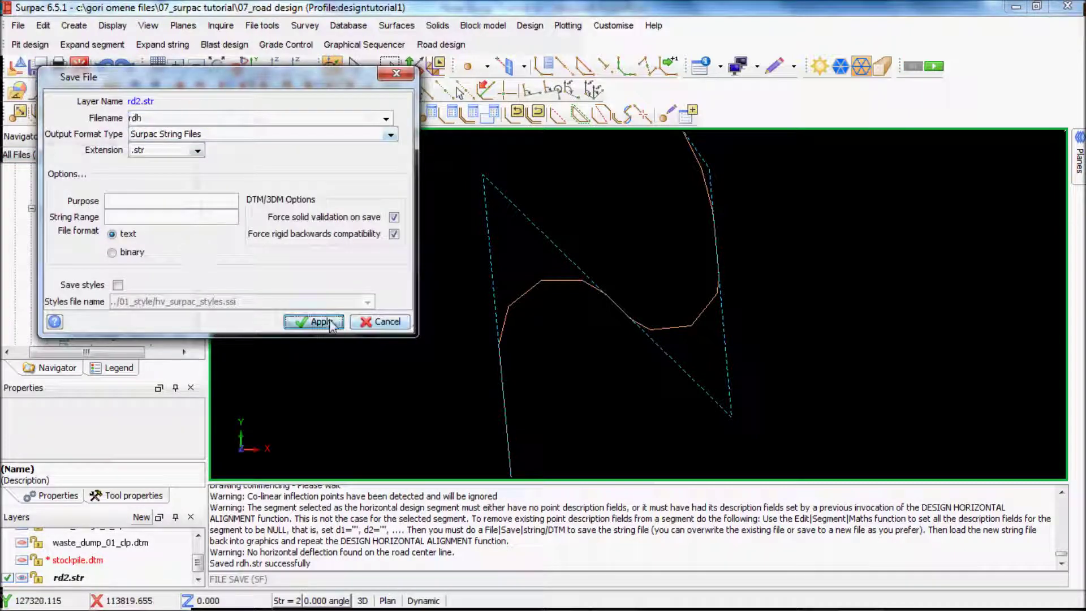
{"action": "left_click", "coordinate": [320, 322]}
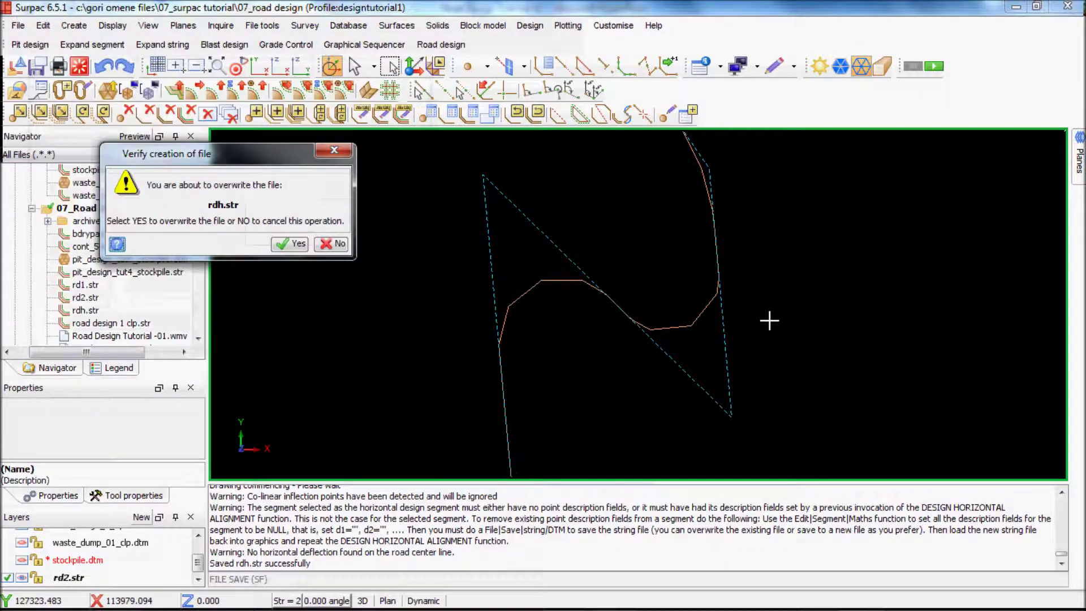
{"action": "left_click", "coordinate": [289, 244]}
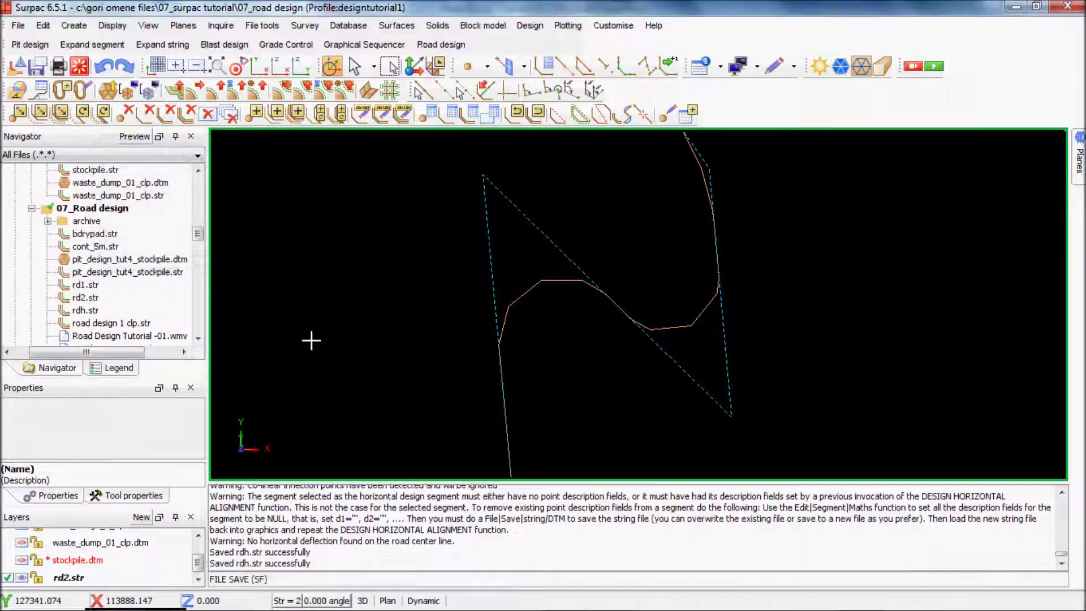
Delete the rd2.str layer and load rdh.str into the graphics view
{"action": "right_click", "coordinate": [76, 577]}
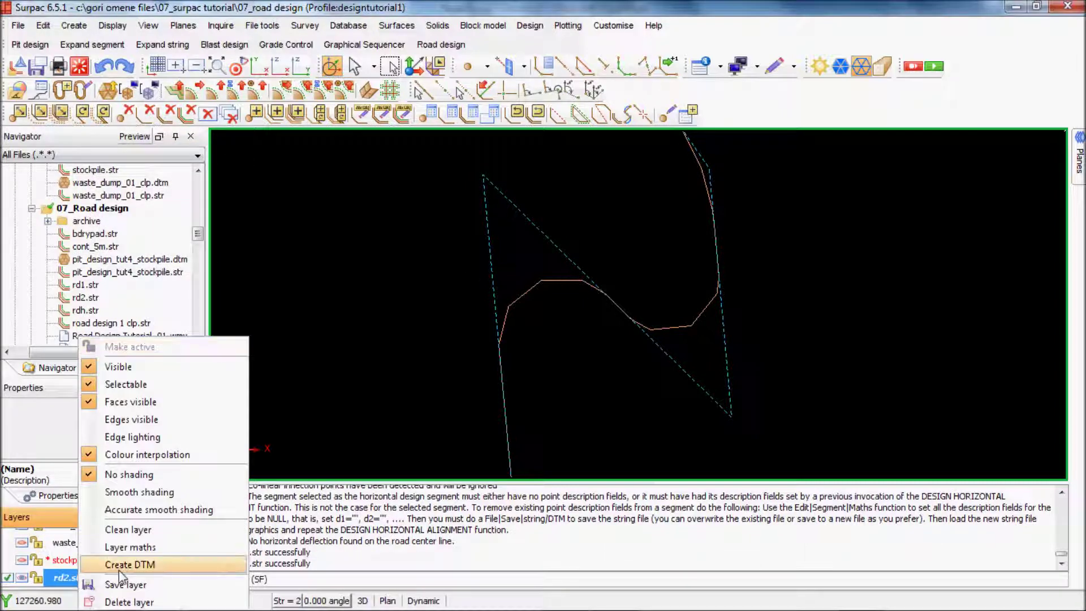
{"action": "left_click", "coordinate": [129, 602]}
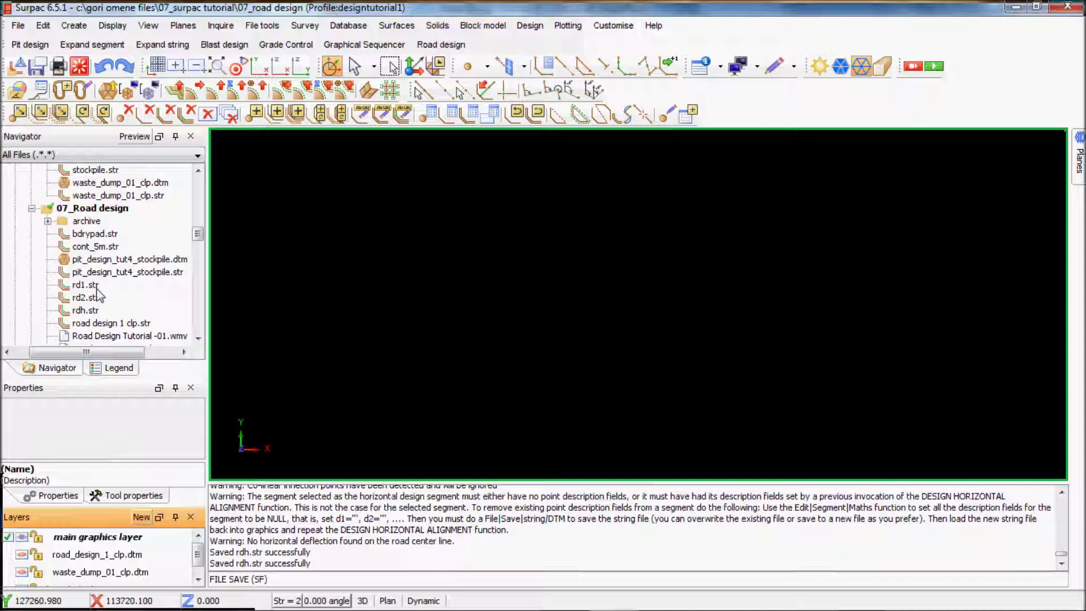
{"action": "mouse_move", "coordinate": [85, 310]}
{"action": "left_mouse_down"}
{"action": "mouse_move", "coordinate": [764, 293]}
{"action": "mouse_move", "coordinate": [684, 284]}
{"action": "left_mouse_up"}
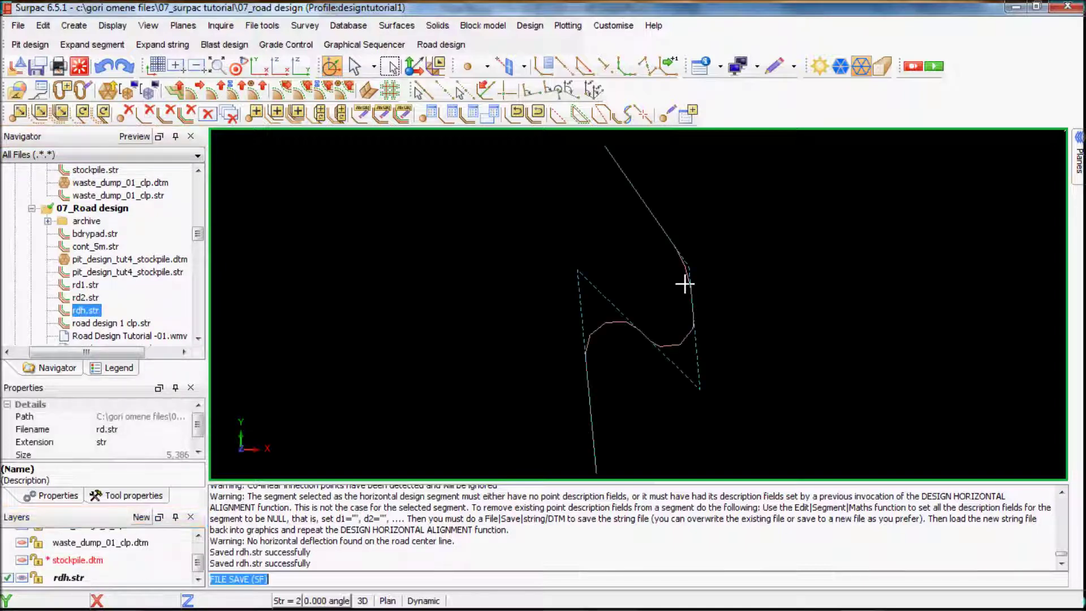
Delete the dashed inflection-point segment from the rdh.str layer
{"action": "scroll", "coordinate": [639, 308], "scroll_direction": "down", "scroll_amount": 4}
{"action": "scroll", "coordinate": [784, 373], "scroll_direction": "up", "scroll_amount": 2}
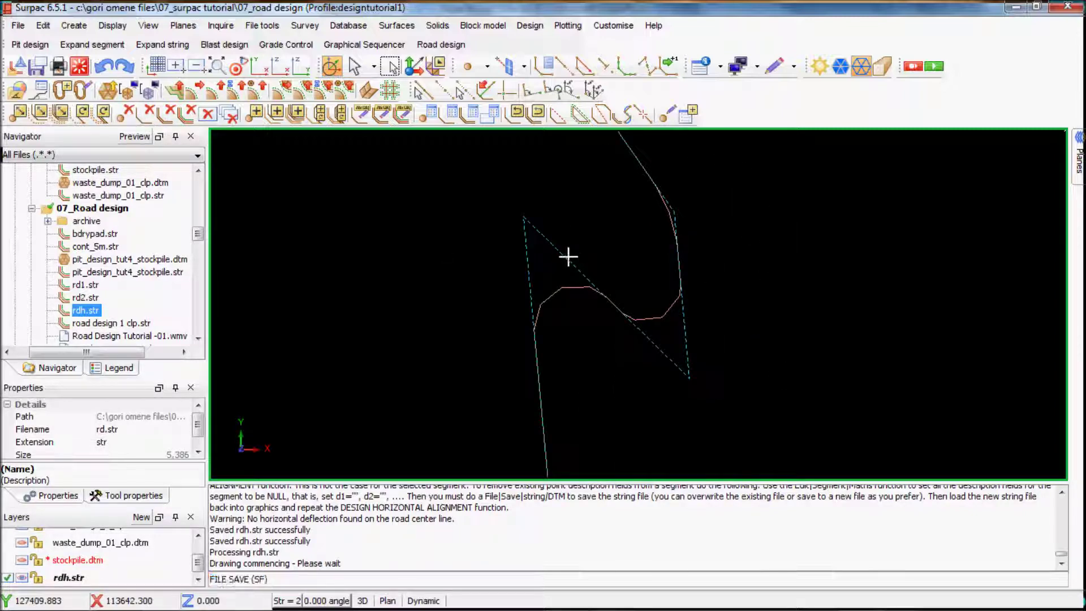
{"action": "left_click", "coordinate": [527, 272]}
{"action": "key", "text": "Escape"}
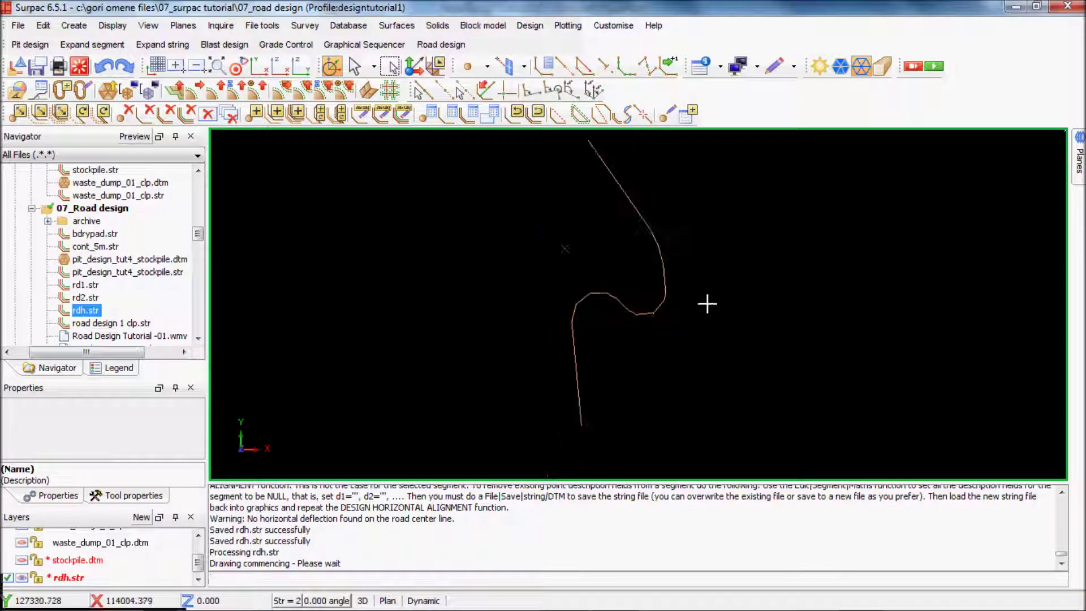
{"action": "left_click", "coordinate": [428, 45]}
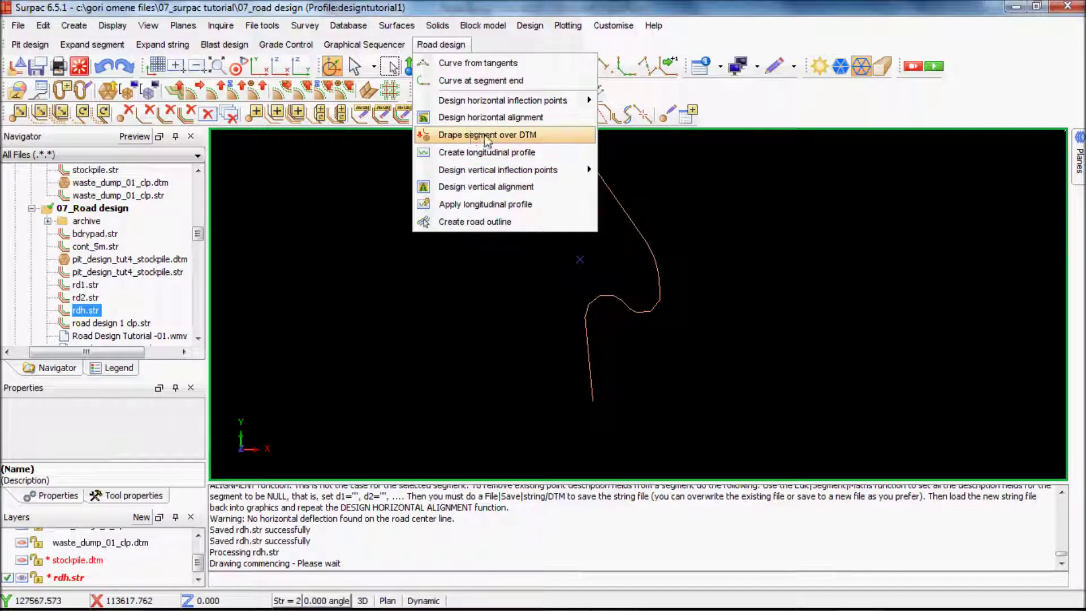
{"action": "left_click", "coordinate": [487, 138]}
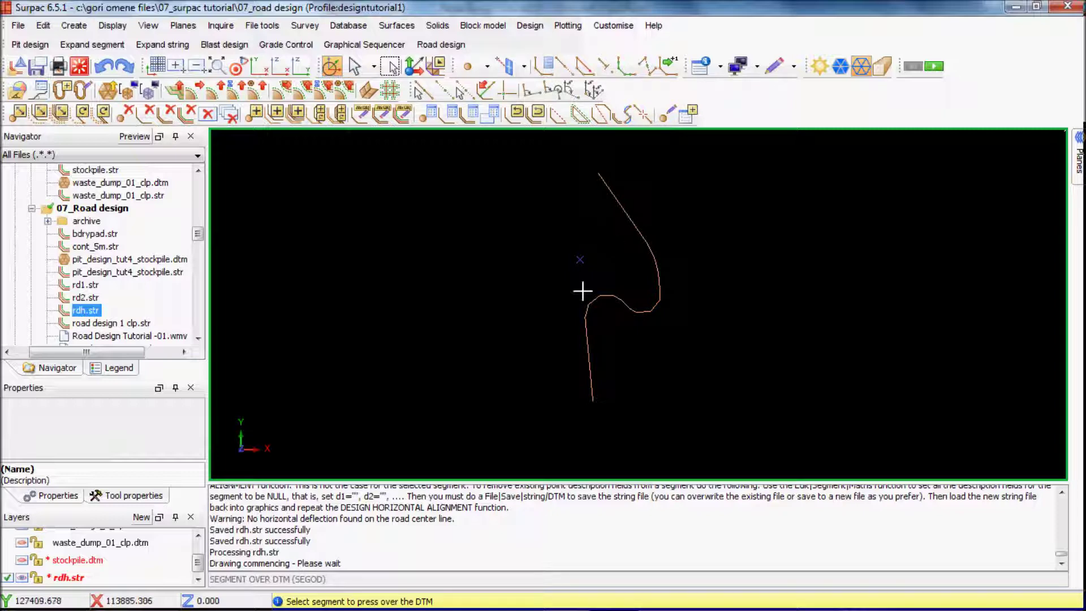
{"action": "left_click_drag", "start_coordinate": [200, 561], "coordinate": [200, 551]}
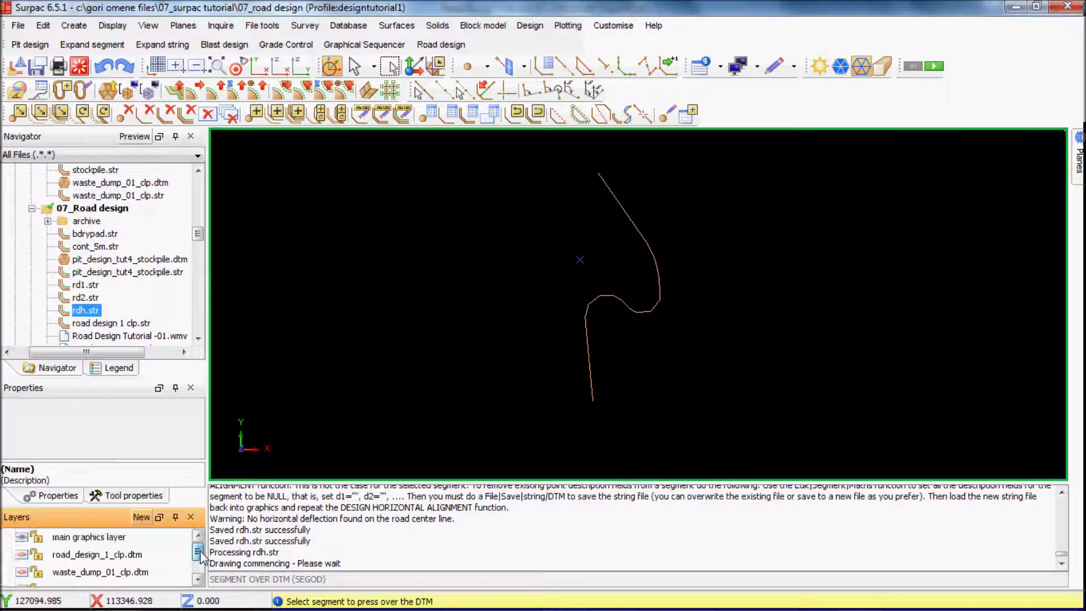
{"action": "left_click", "coordinate": [23, 555]}
{"action": "left_click", "coordinate": [23, 556]}
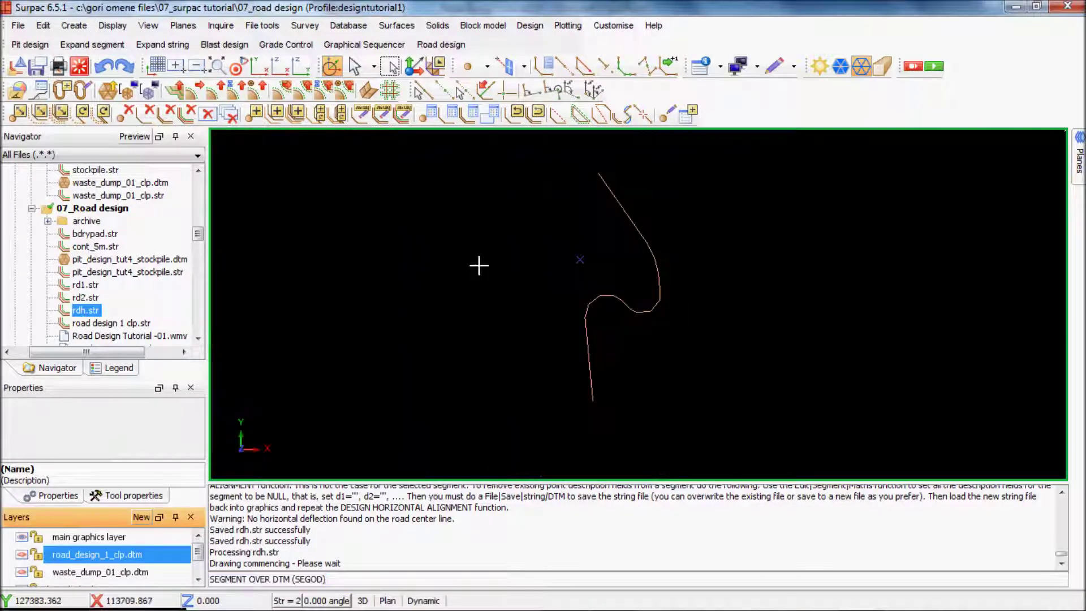
Drape the road centreline segment over road_design_1_clp.dtm with object ID 1, trisolation ID 1 and interpolation of new points
{"action": "left_click_drag", "start_coordinate": [706, 362], "coordinate": [688, 283]}
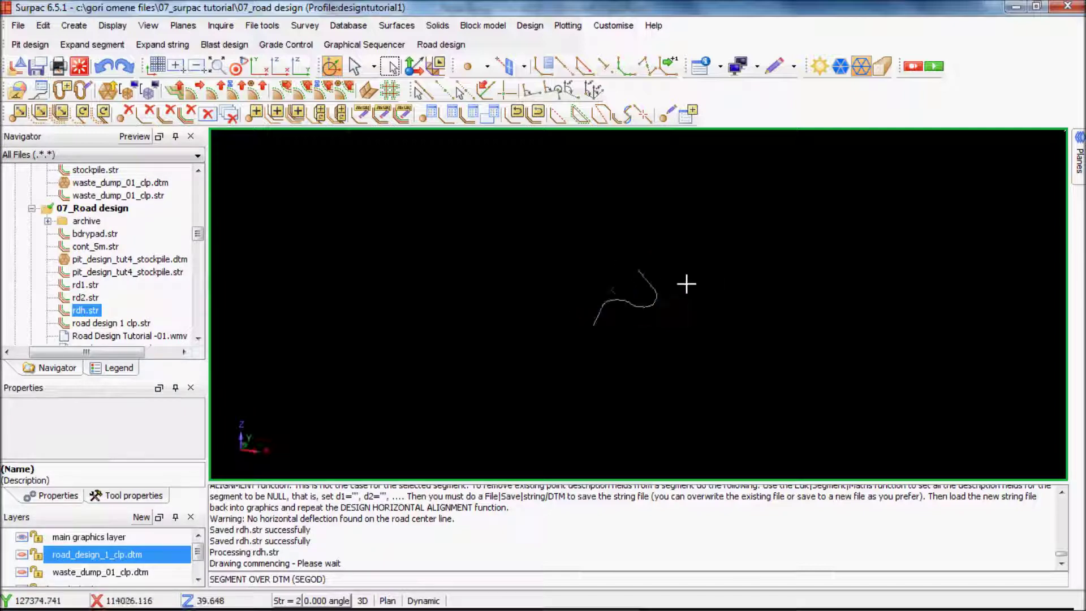
{"action": "left_click_drag", "start_coordinate": [555, 364], "coordinate": [621, 317]}
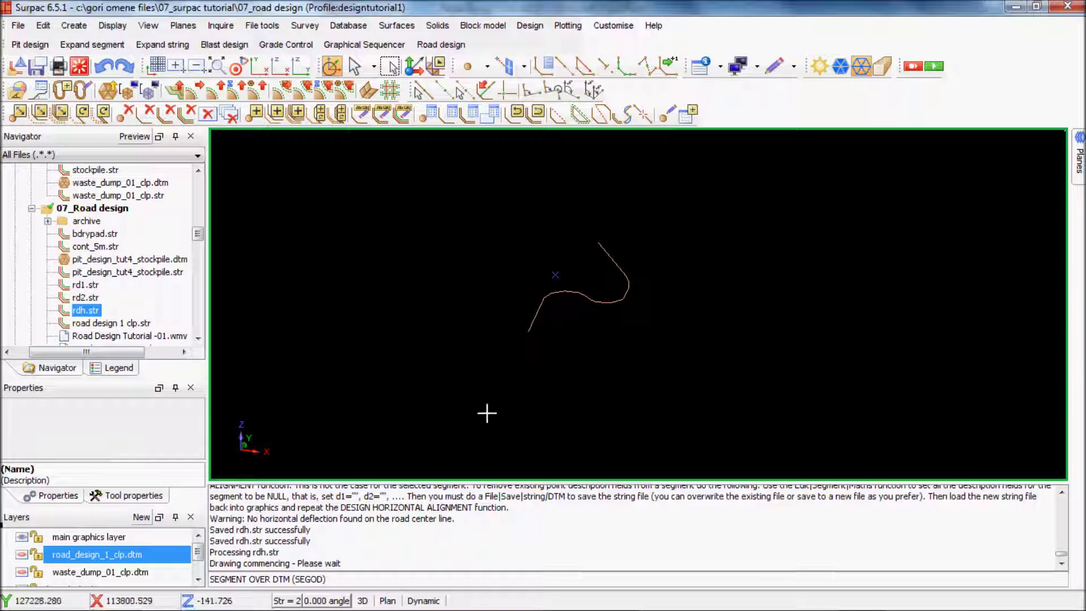
{"action": "left_click", "coordinate": [445, 45]}
{"action": "left_click", "coordinate": [469, 134]}
{"action": "left_click", "coordinate": [589, 298]}
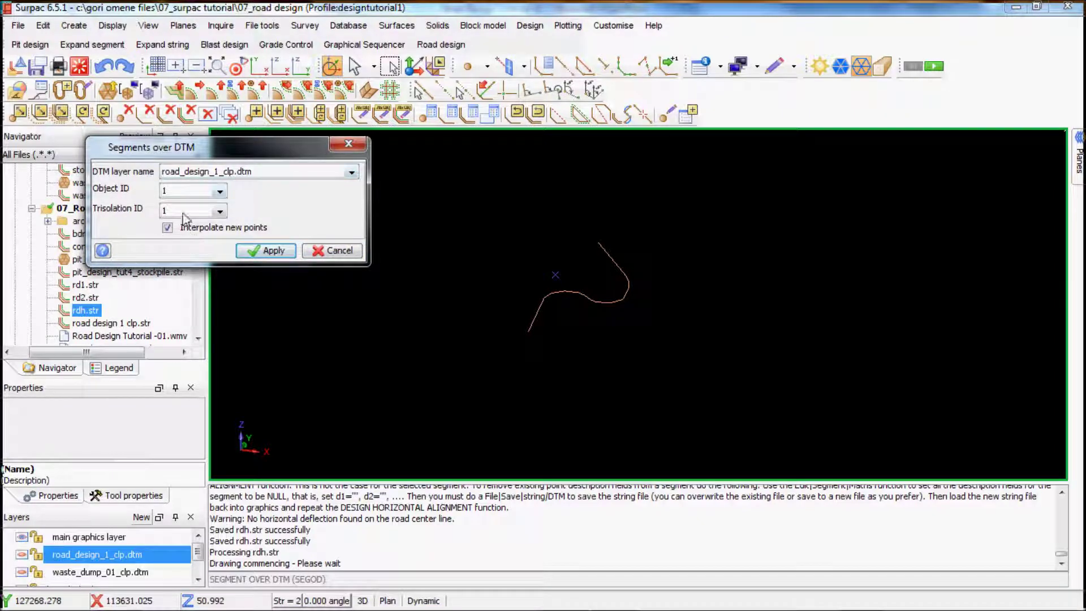
{"action": "left_click", "coordinate": [267, 250]}
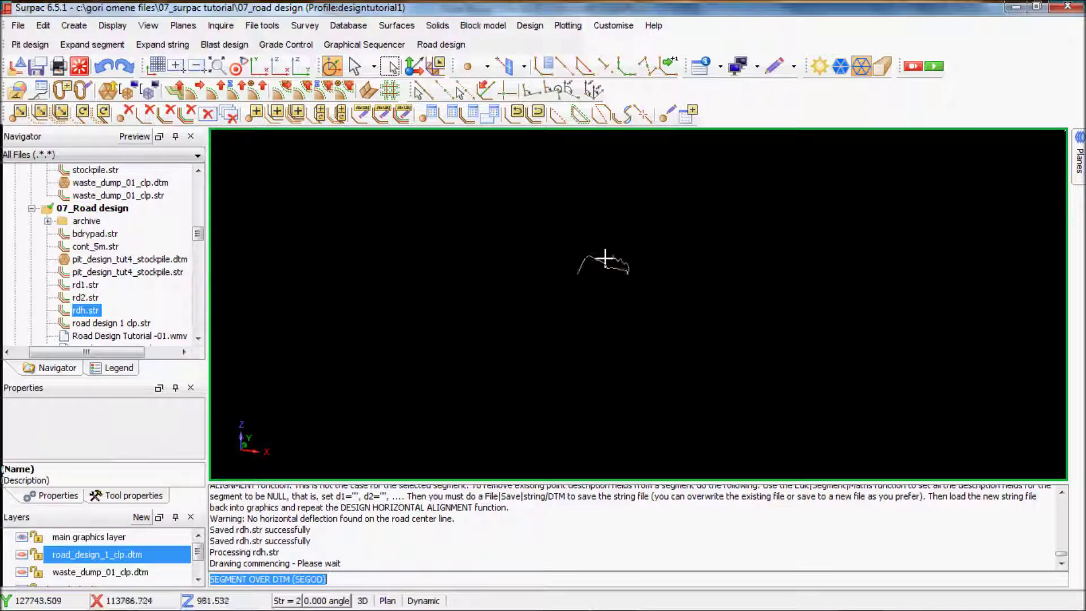
{"action": "scroll", "coordinate": [725, 342], "scroll_direction": "down", "scroll_amount": 2}
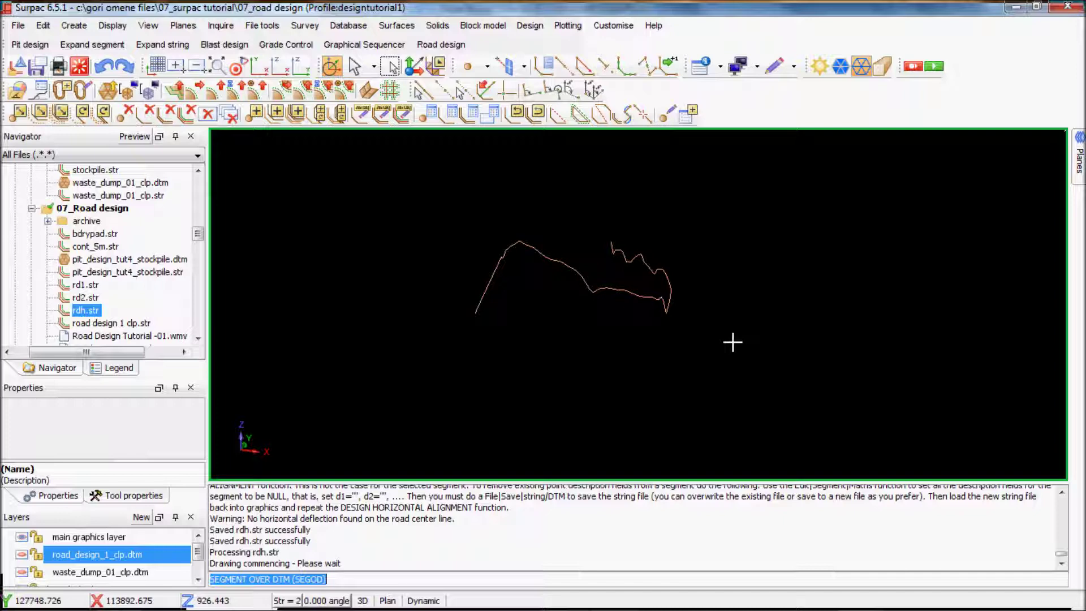
Save the rdh.str layer with the draped centreline as a new string file named rdhd.str
{"action": "scroll", "coordinate": [652, 300], "scroll_direction": "down", "scroll_amount": 1}
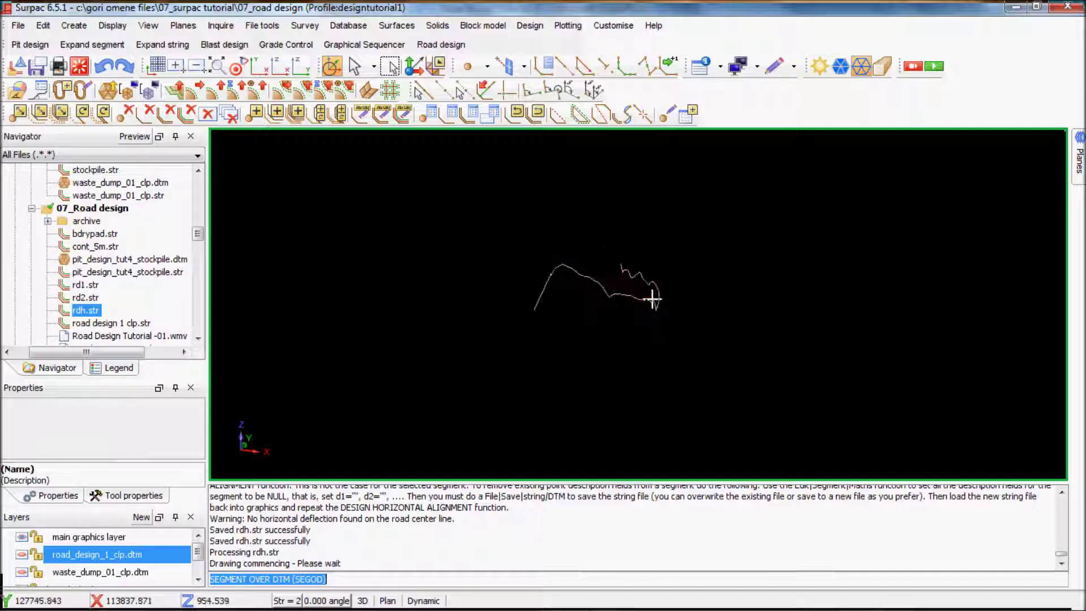
{"action": "left_click", "coordinate": [39, 68]}
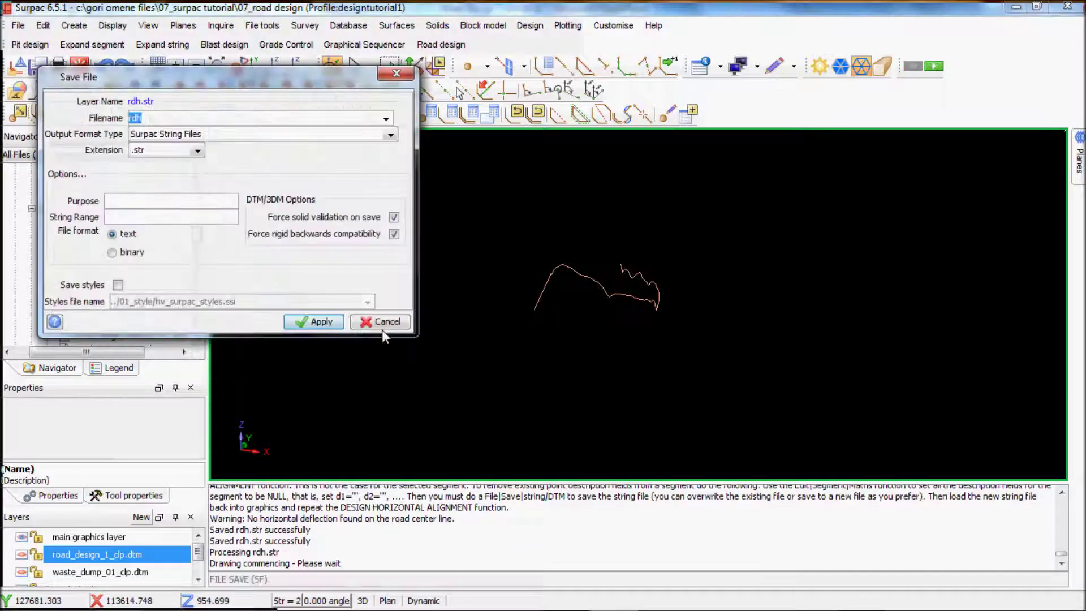
{"action": "left_click", "coordinate": [306, 323]}
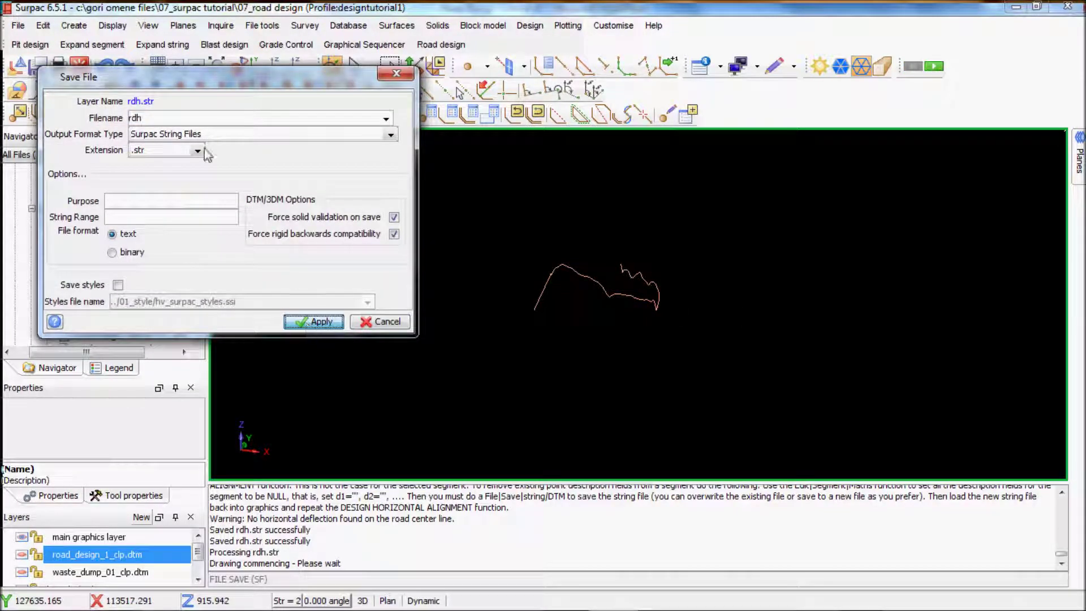
{"action": "left_click", "coordinate": [182, 119]}
{"action": "type", "text": "d"}
{"action": "left_click", "coordinate": [315, 325]}
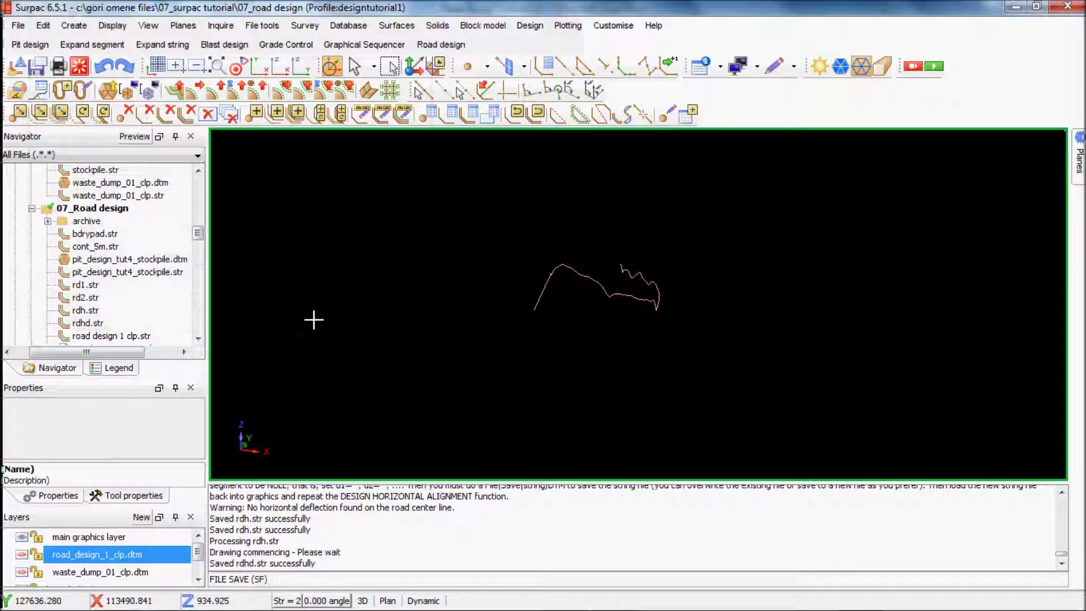
Create a longitudinal profile from the draped road centreline in plan view, using output layer rdlp and output string 7
{"action": "scroll", "coordinate": [703, 281], "scroll_direction": "down", "scroll_amount": 3}
{"action": "scroll", "coordinate": [653, 295], "scroll_direction": "up", "scroll_amount": 4}
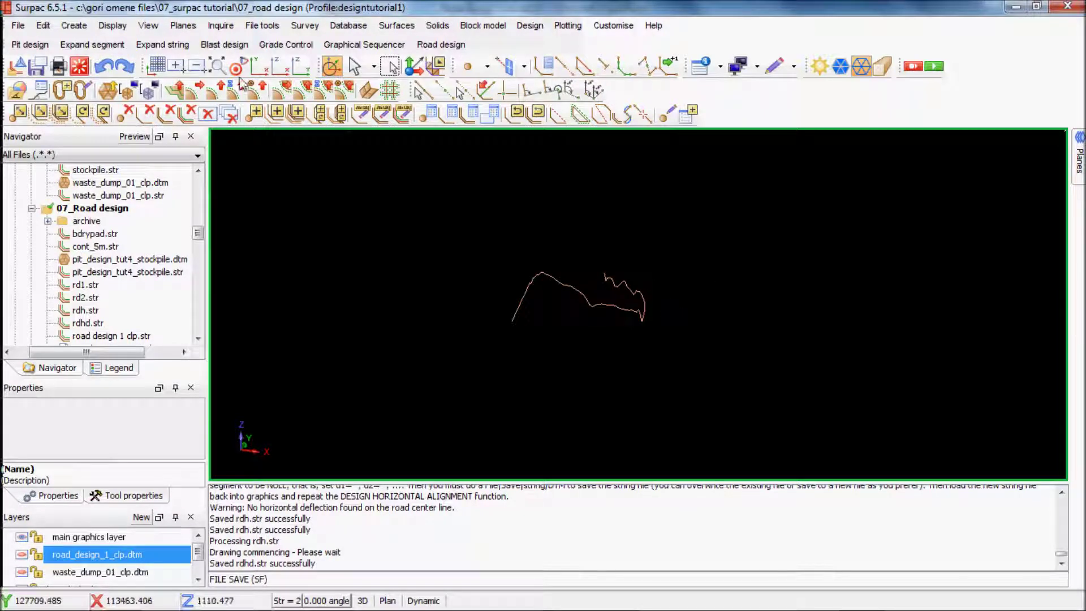
{"action": "left_click", "coordinate": [260, 67]}
{"action": "scroll", "coordinate": [650, 407], "scroll_direction": "up", "scroll_amount": 2}
{"action": "scroll", "coordinate": [756, 430], "scroll_direction": "up", "scroll_amount": 1}
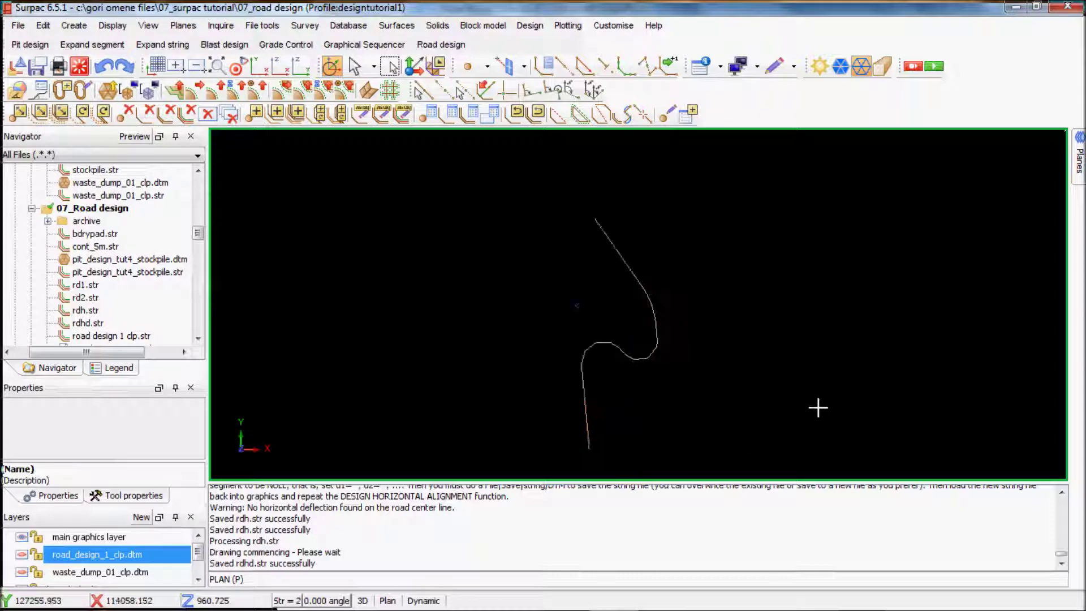
{"action": "left_click", "coordinate": [442, 44]}
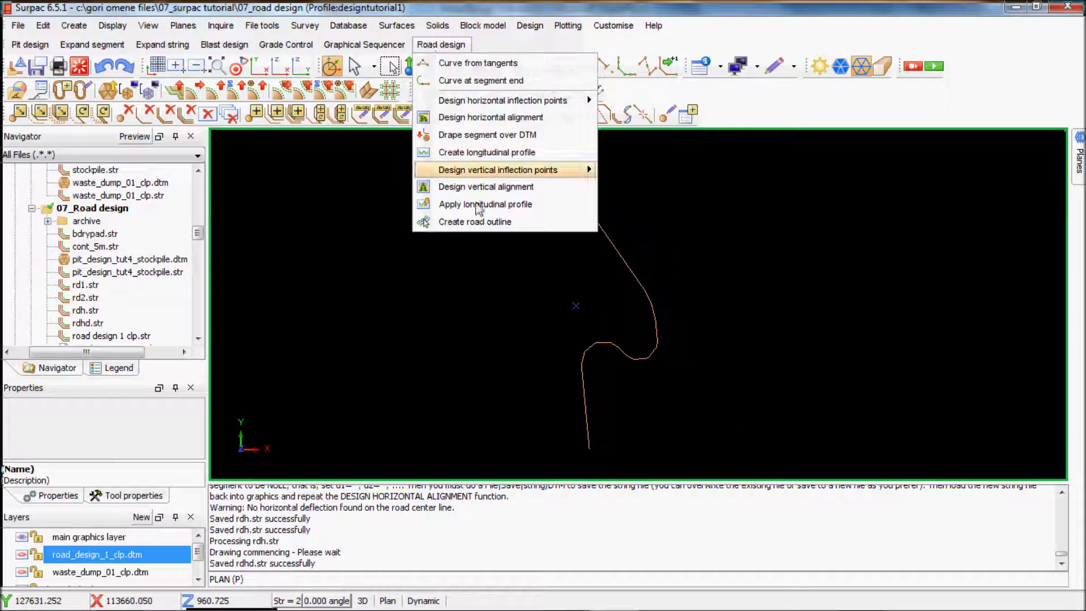
{"action": "mouse_move", "coordinate": [480, 167]}
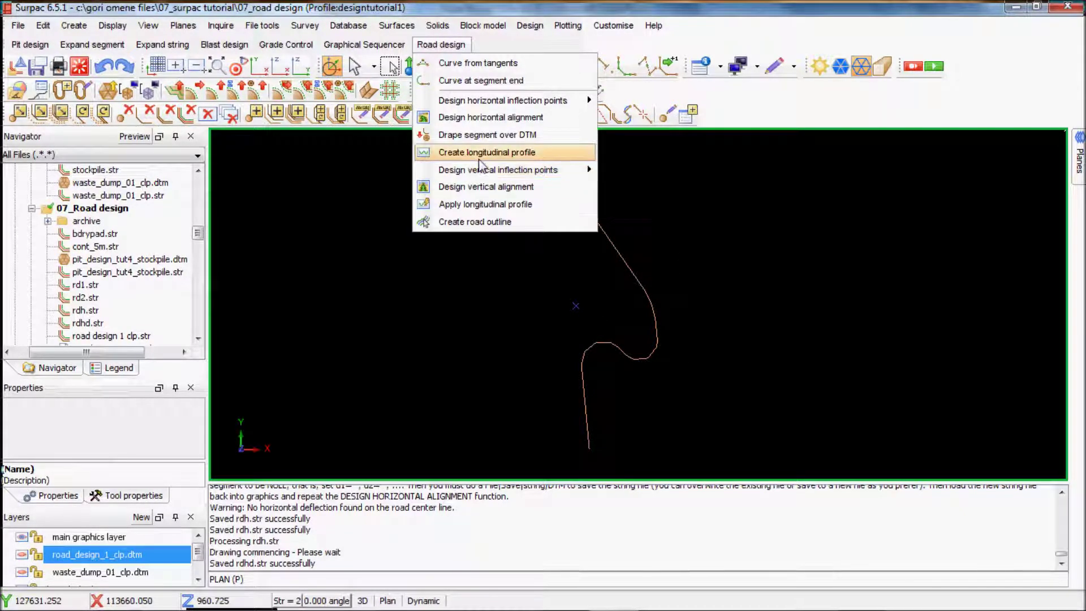
{"action": "left_click", "coordinate": [480, 152]}
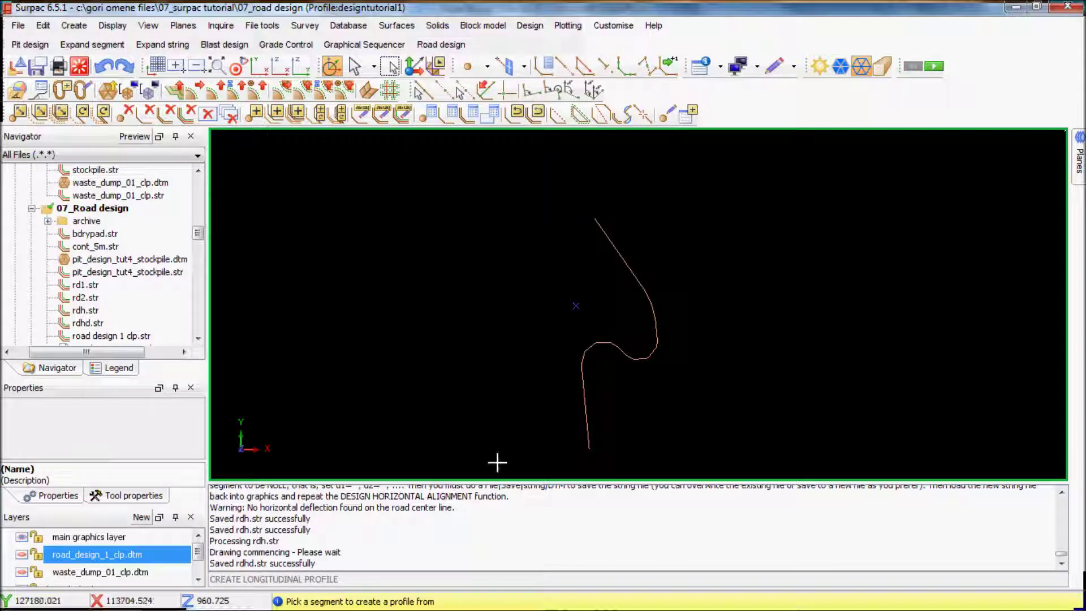
{"action": "left_click", "coordinate": [588, 408]}
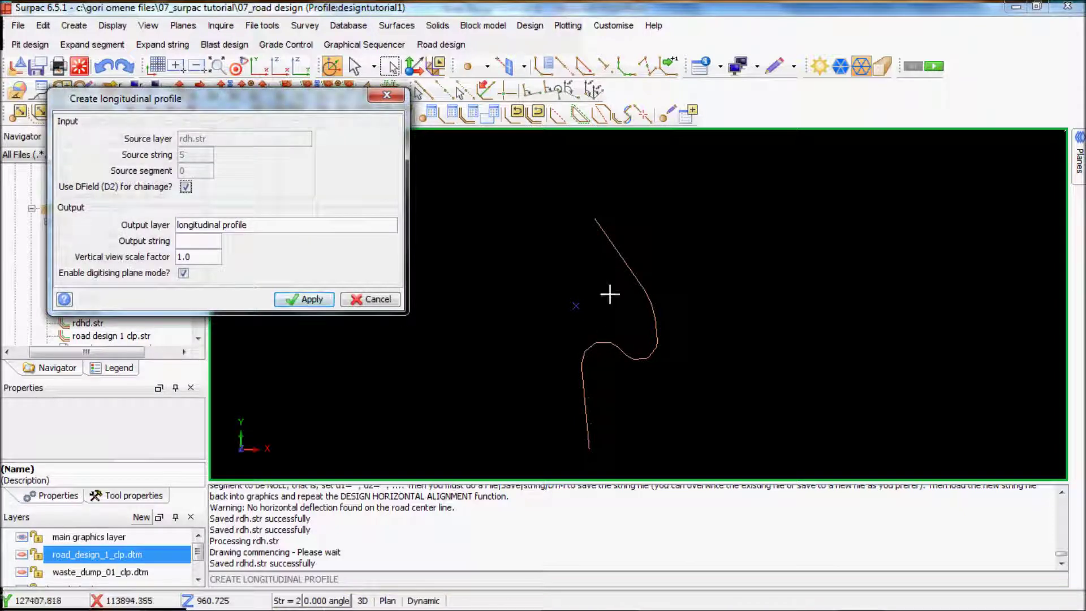
{"action": "left_click", "coordinate": [208, 241]}
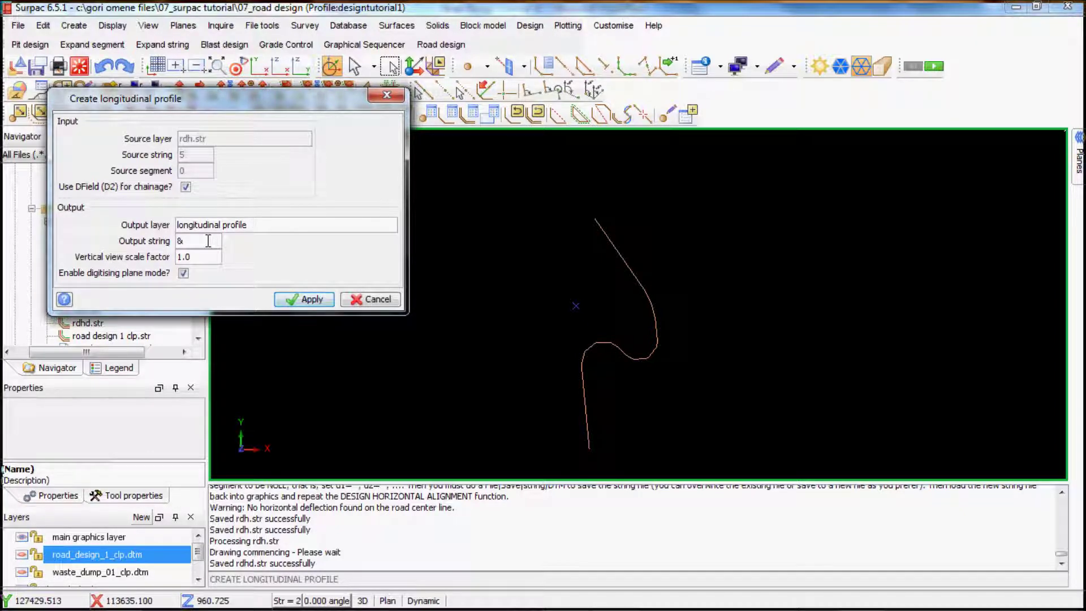
{"action": "key", "text": "BackSpace"}
{"action": "type", "text": "7"}
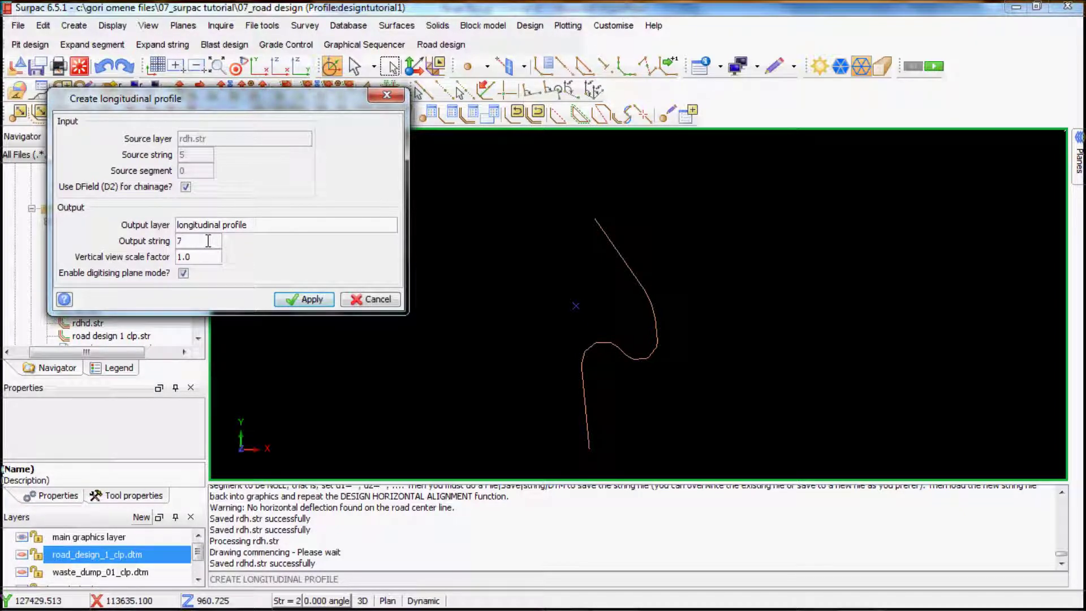
{"action": "triple_click", "coordinate": [255, 227]}
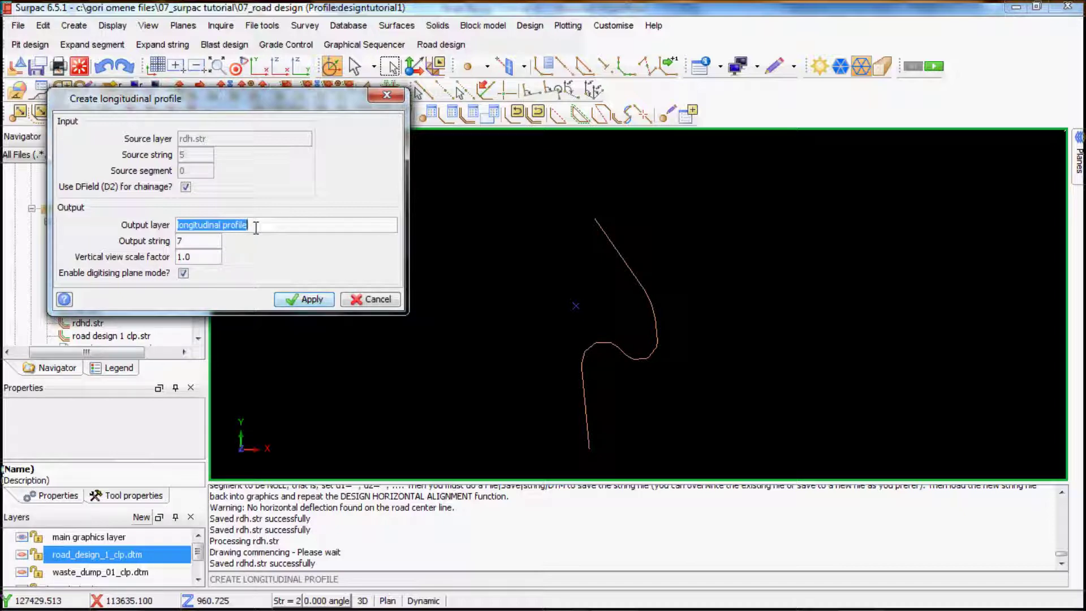
{"action": "type", "text": "rdlp"}
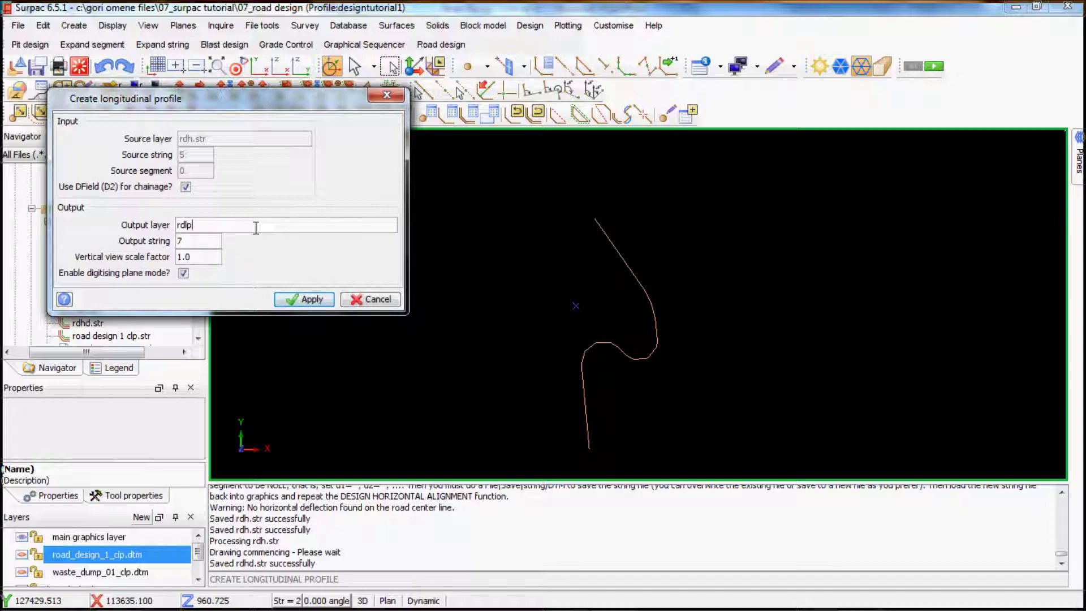
{"action": "left_click", "coordinate": [310, 300]}
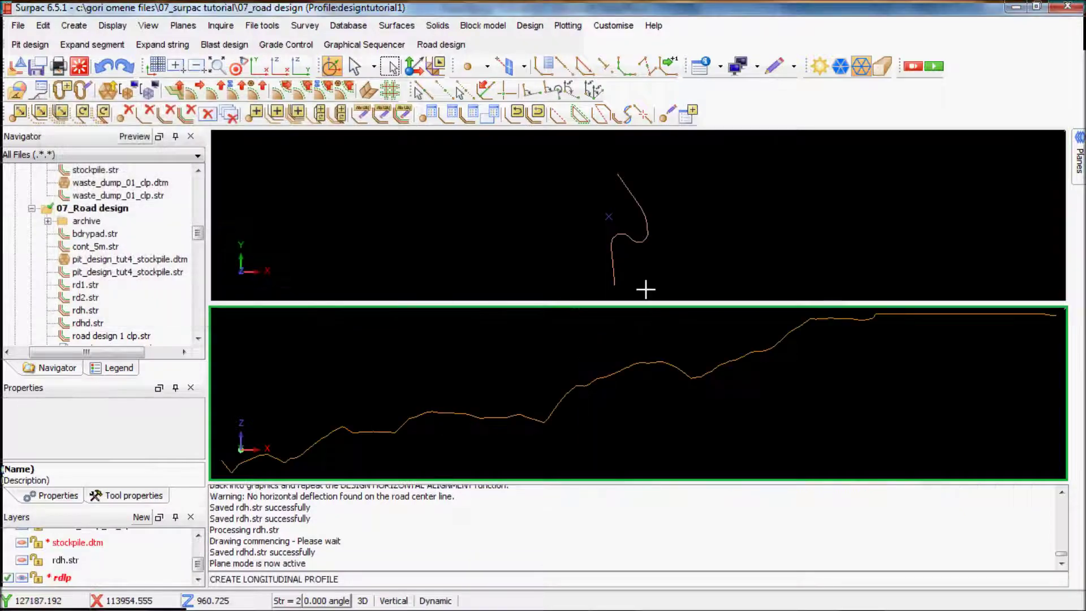
Save the longitudinal profile layer as the Surpac string file rdlp.str
{"action": "scroll", "coordinate": [701, 354], "scroll_direction": "down", "scroll_amount": 1}
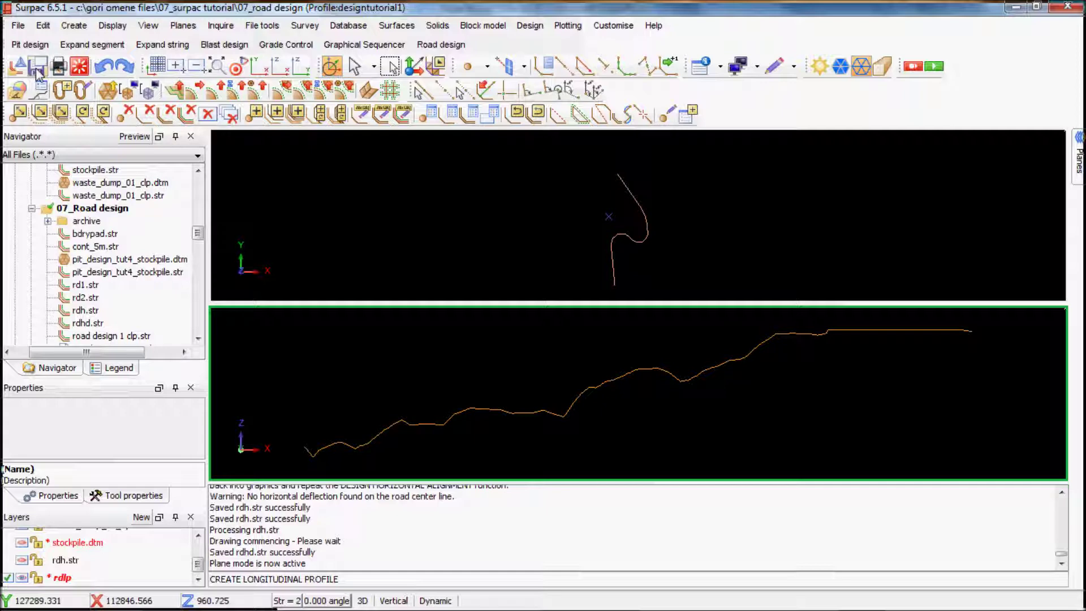
{"action": "left_click", "coordinate": [66, 89]}
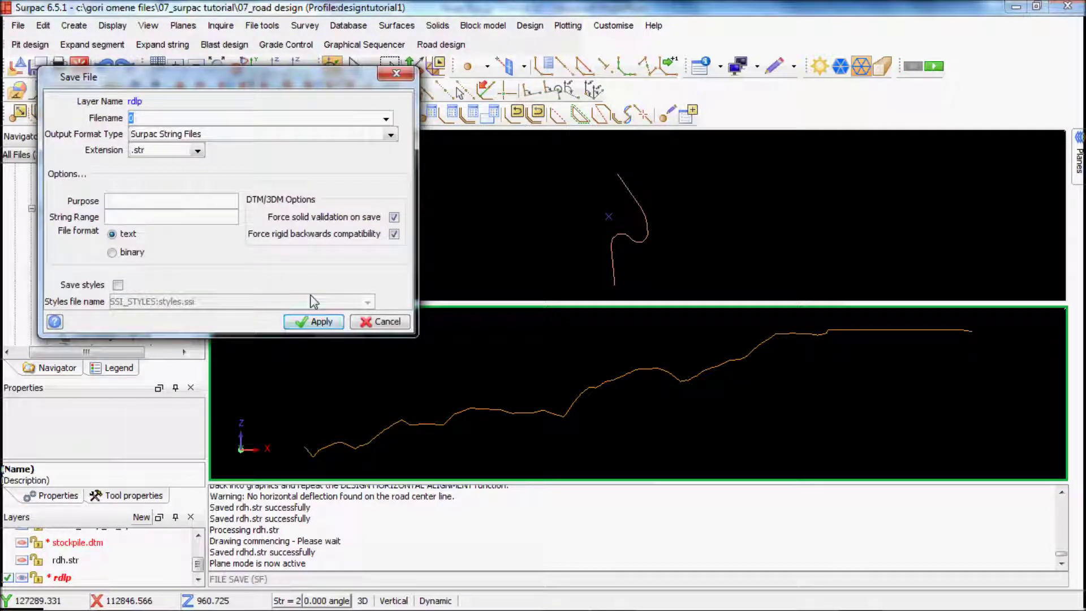
{"action": "type", "text": "rdlp"}
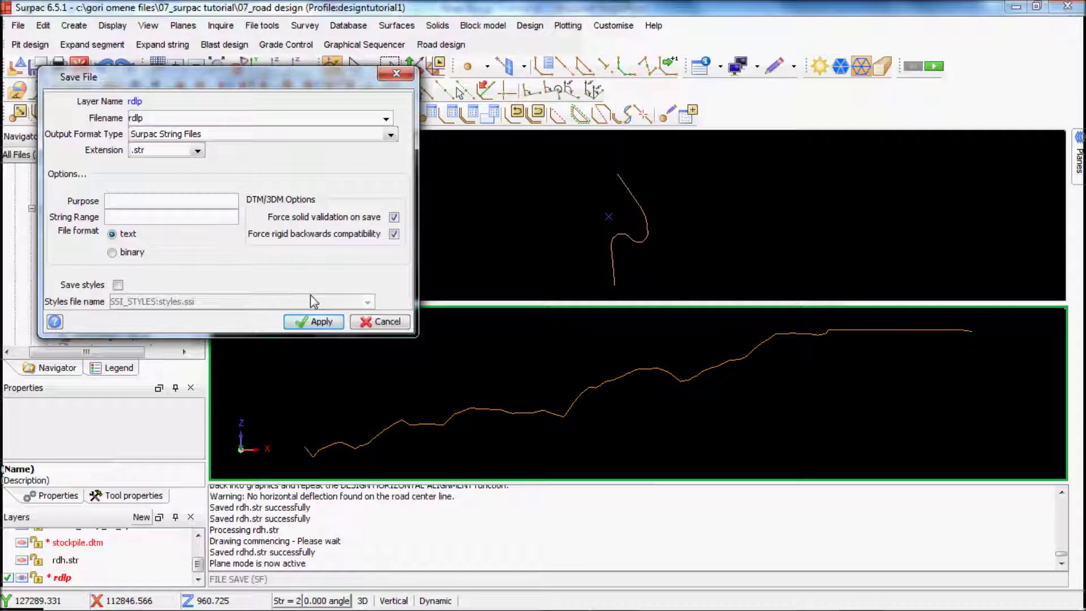
{"action": "left_click", "coordinate": [321, 325]}
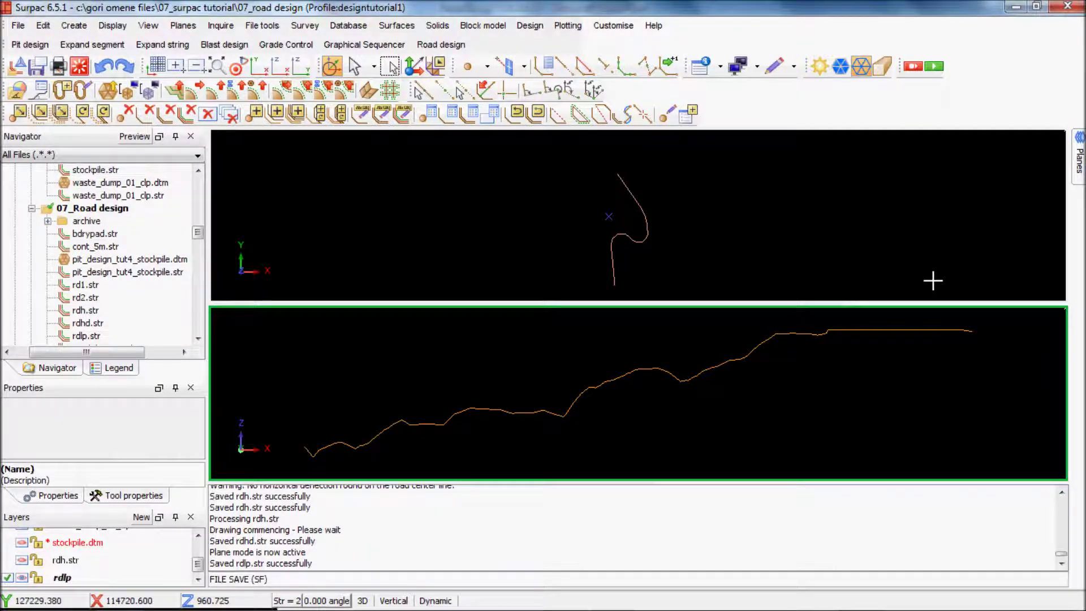
{"action": "left_click", "coordinate": [437, 46]}
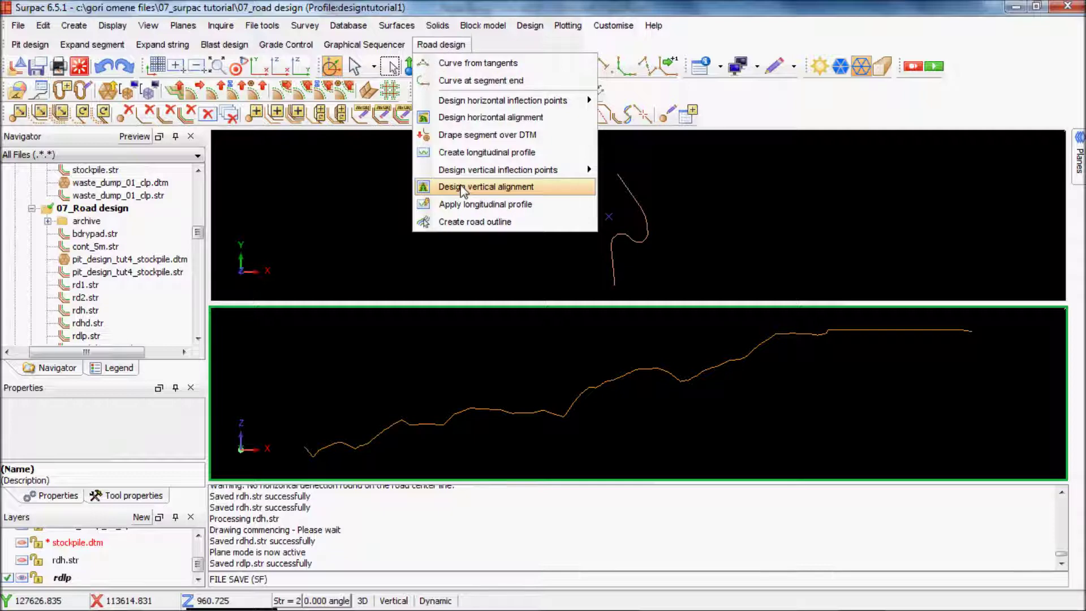
{"action": "mouse_move", "coordinate": [472, 174]}
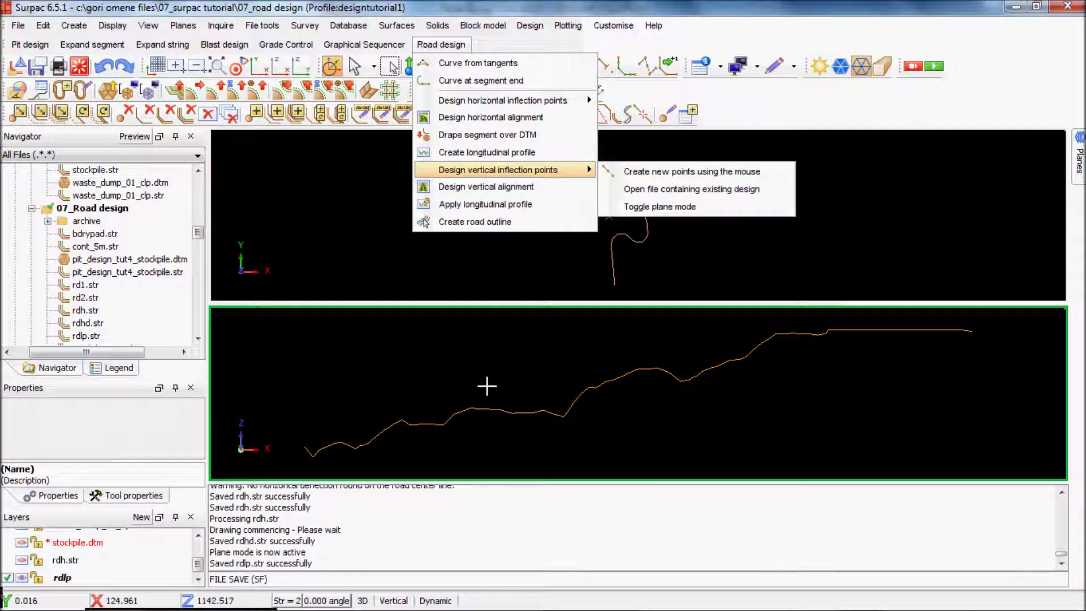
{"action": "left_click", "coordinate": [485, 386]}
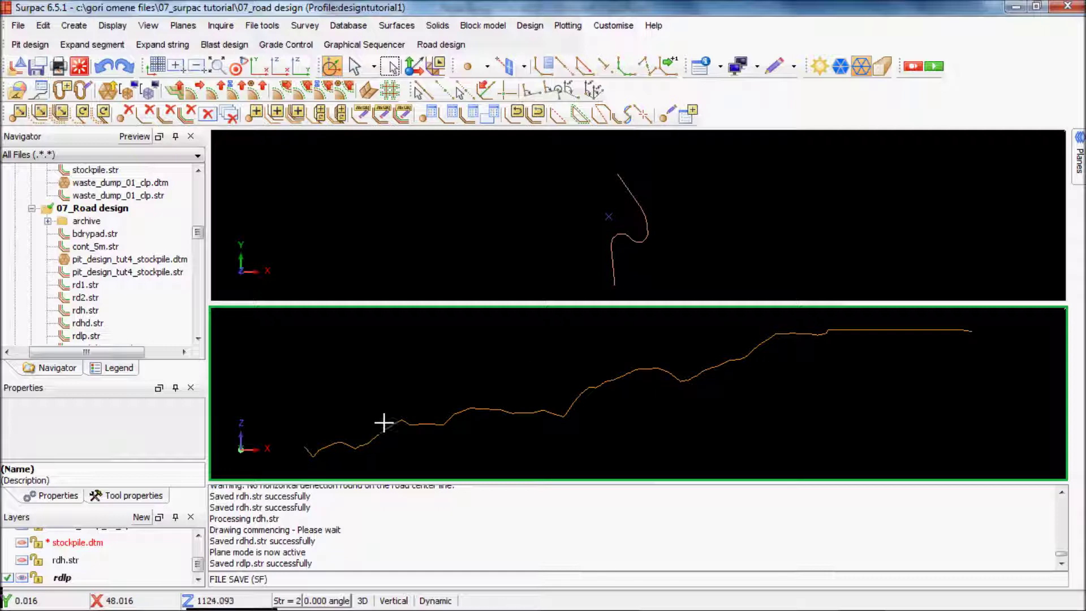
Digitise the vertical inflection segment from the profile's start point through two intermediate points, the first at about X 142, Z 1118, to the profile's end point
{"action": "left_click", "coordinate": [307, 584]}
{"action": "type", "text": "s"}
{"action": "key", "text": "Return"}
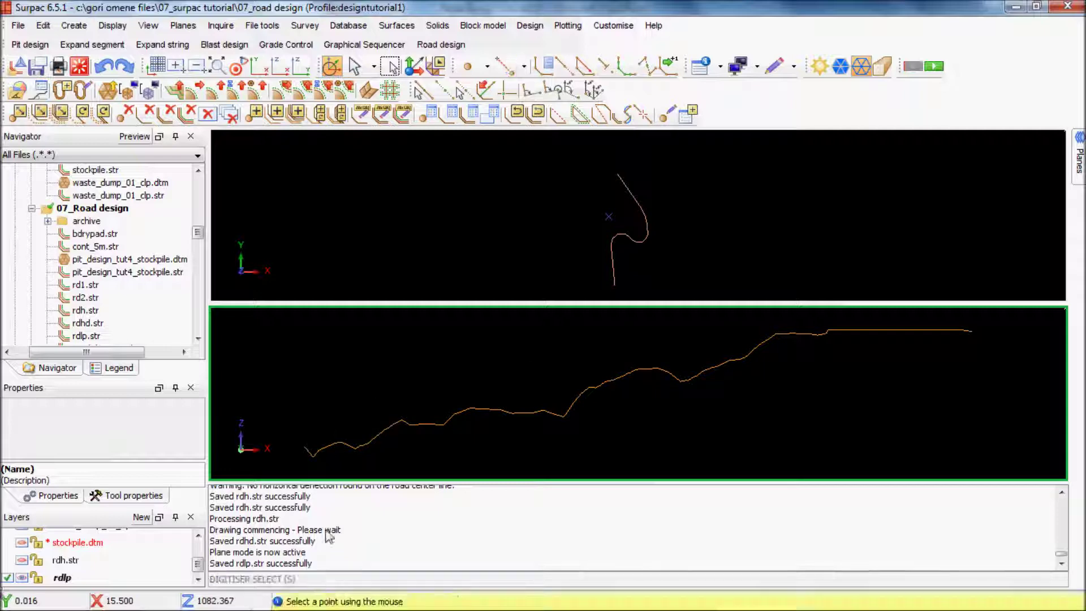
{"action": "left_click", "coordinate": [303, 447]}
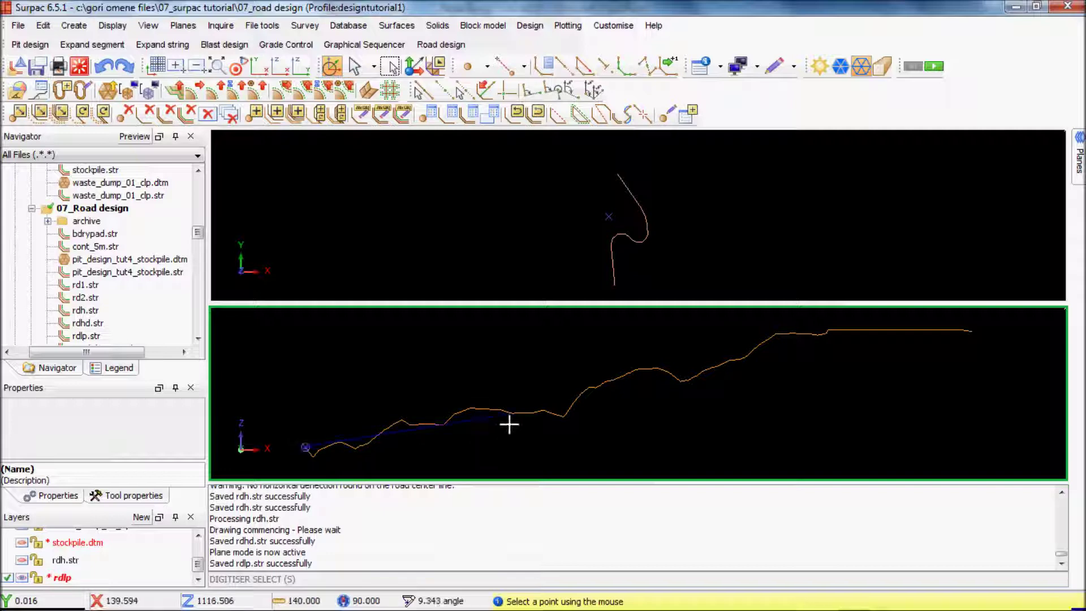
{"action": "left_click", "coordinate": [548, 393]}
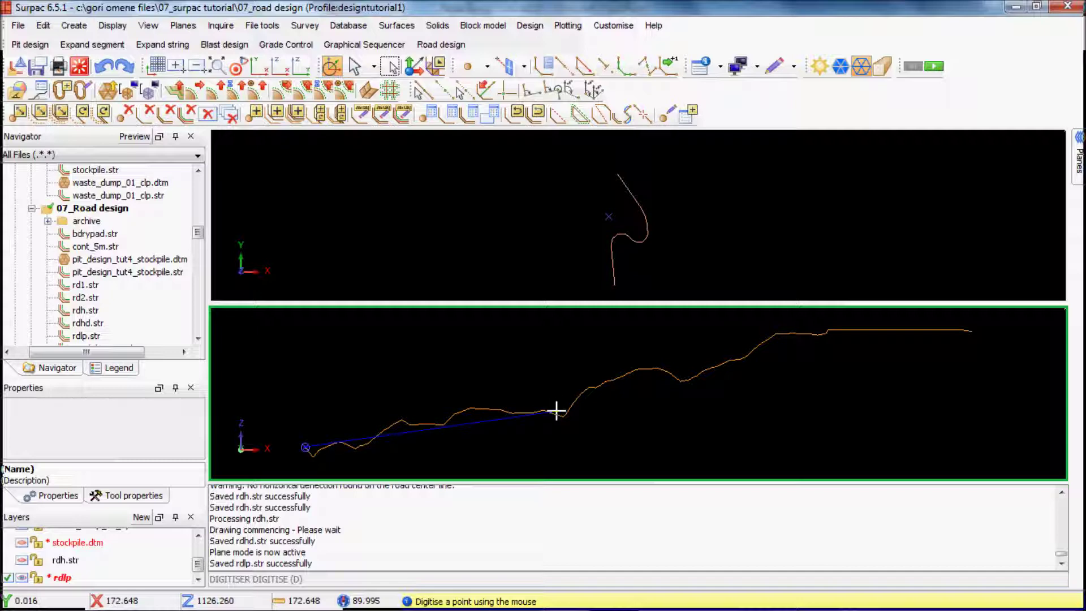
{"action": "left_click", "coordinate": [512, 422]}
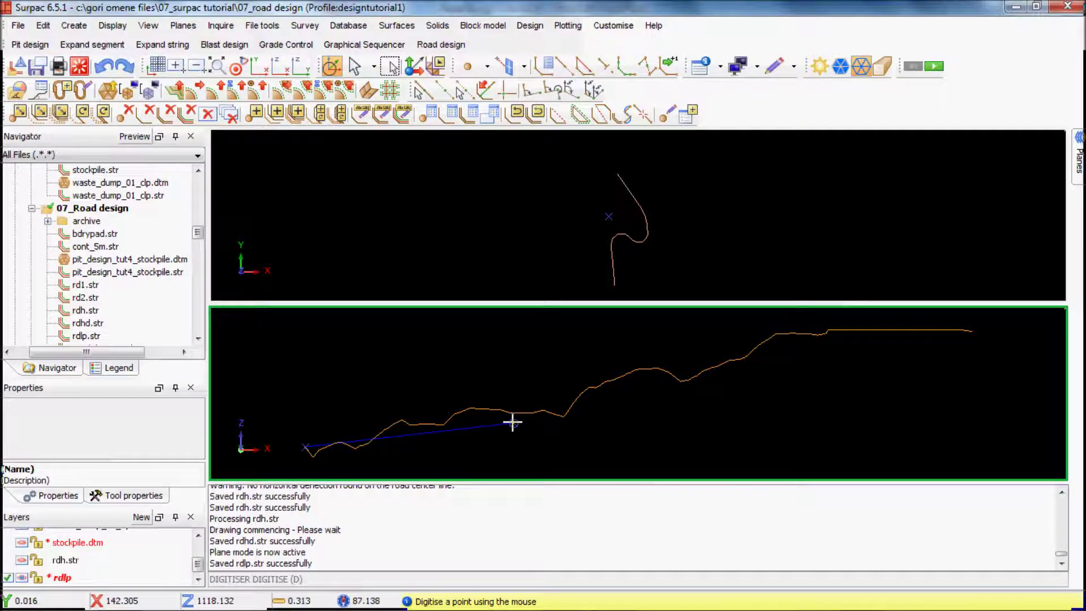
{"action": "left_click", "coordinate": [724, 350]}
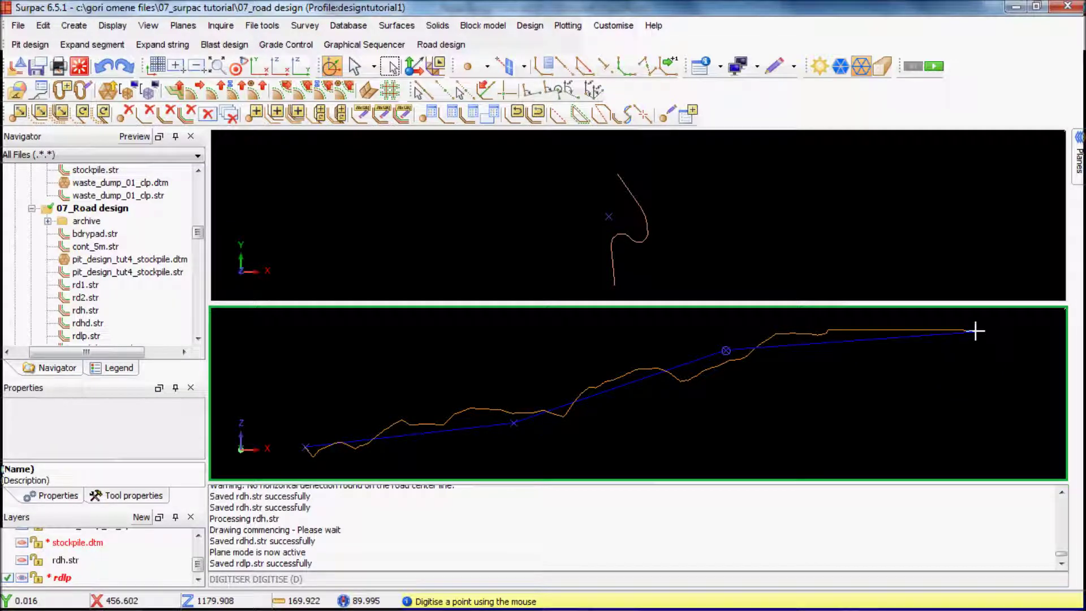
{"action": "key", "text": "Escape"}
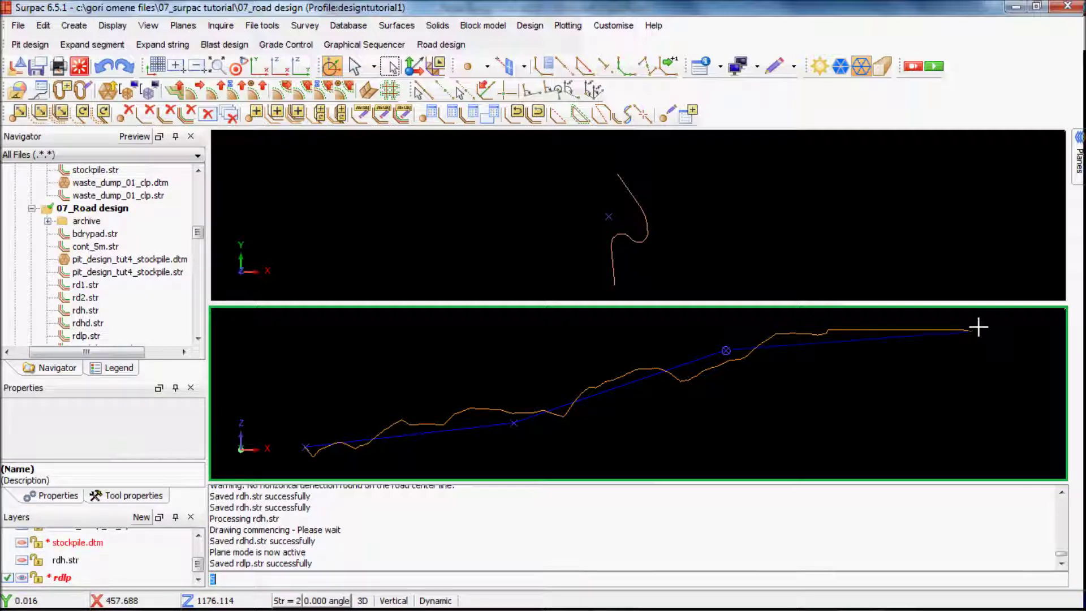
{"action": "left_click", "coordinate": [974, 328]}
{"action": "left_click", "coordinate": [973, 329]}
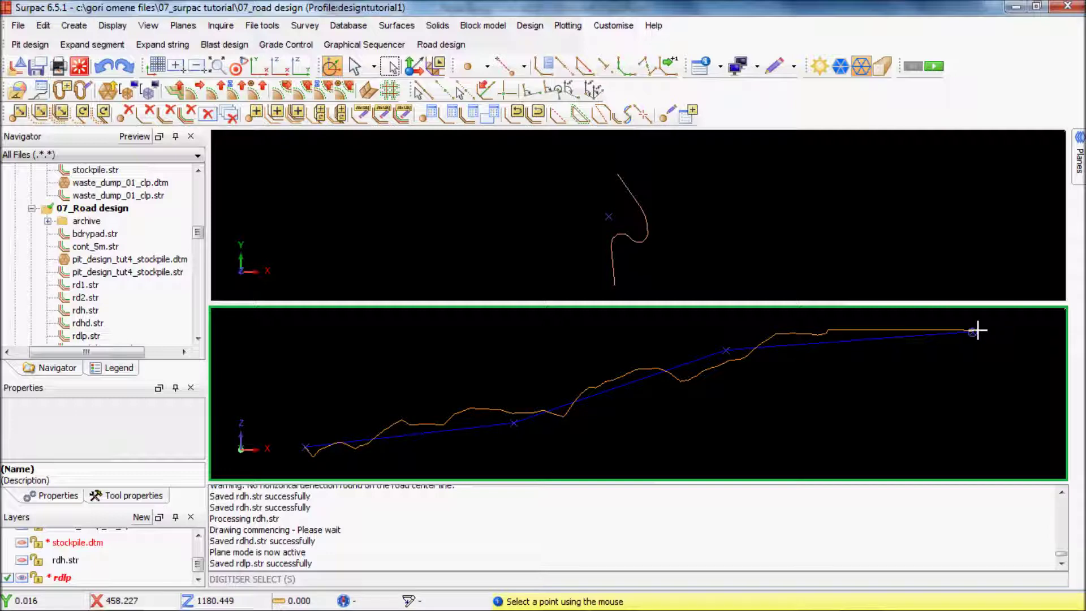
{"action": "key", "text": "Escape"}
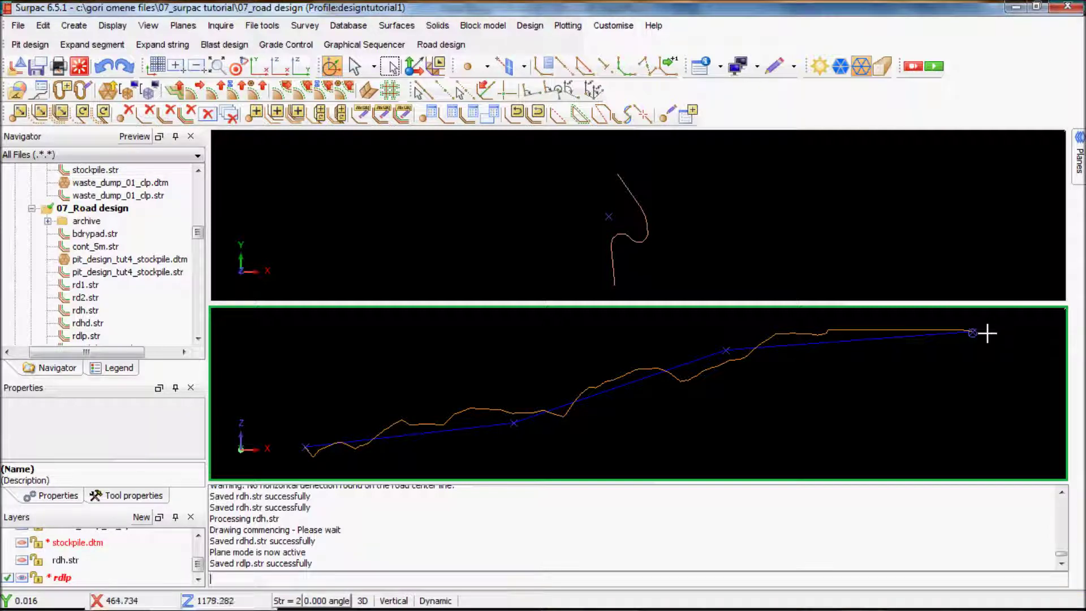
Save the rdlp layer with the vertical inflection points to rdlp.str, overwriting the existing file
{"action": "left_click", "coordinate": [36, 66]}
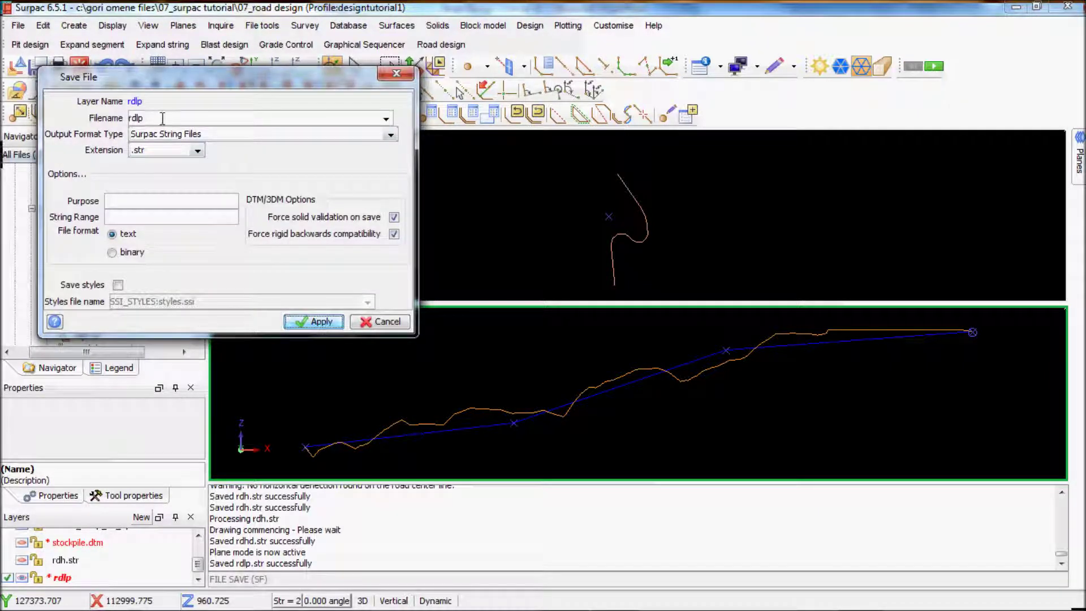
{"action": "left_click", "coordinate": [306, 320]}
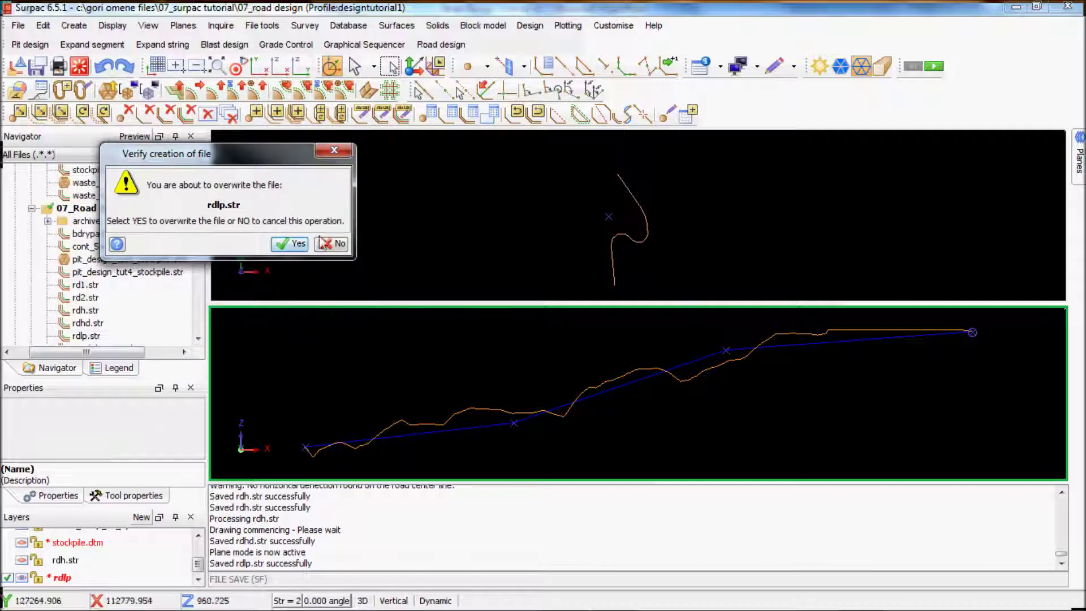
{"action": "left_click", "coordinate": [300, 247]}
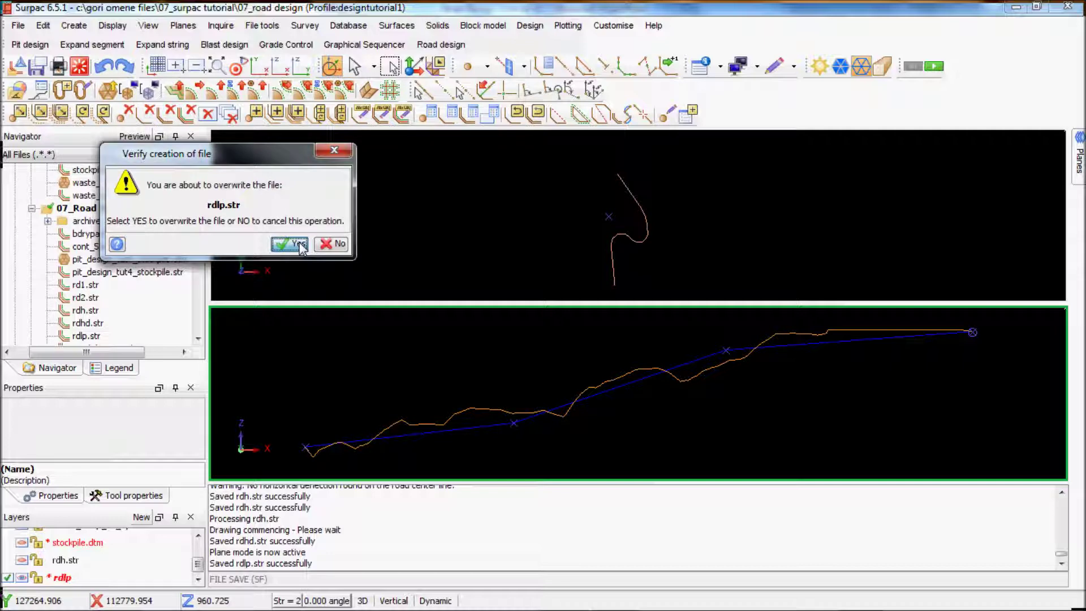
{"action": "left_click", "coordinate": [300, 246]}
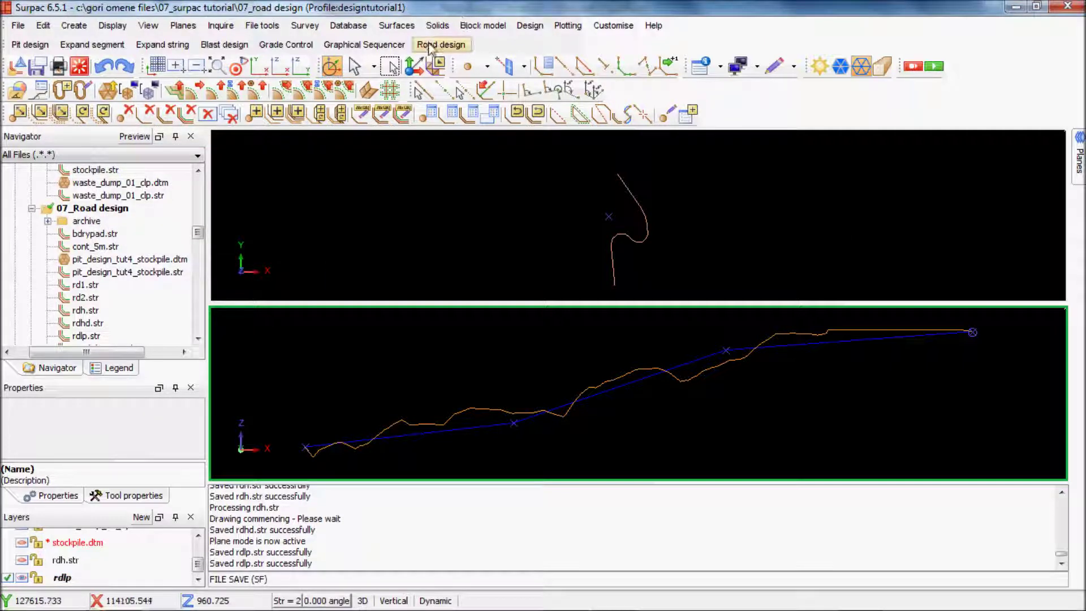
Start a vertical alignment design on the blue inflection segment, with output string 7 and a chainage interval of 20
{"action": "left_click", "coordinate": [429, 48]}
{"action": "mouse_move", "coordinate": [474, 173]}
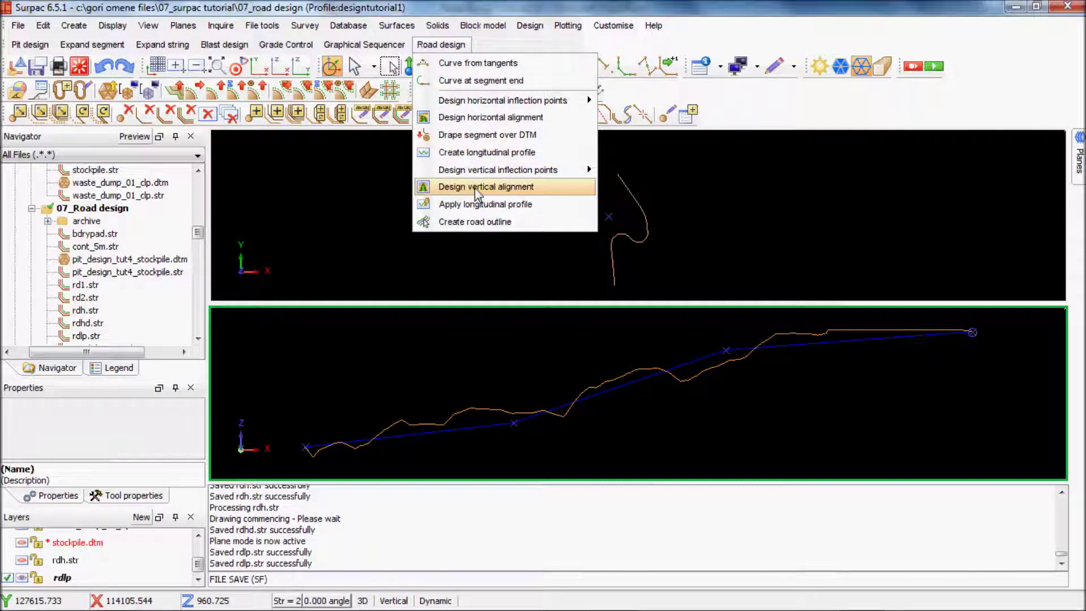
{"action": "left_click", "coordinate": [474, 187]}
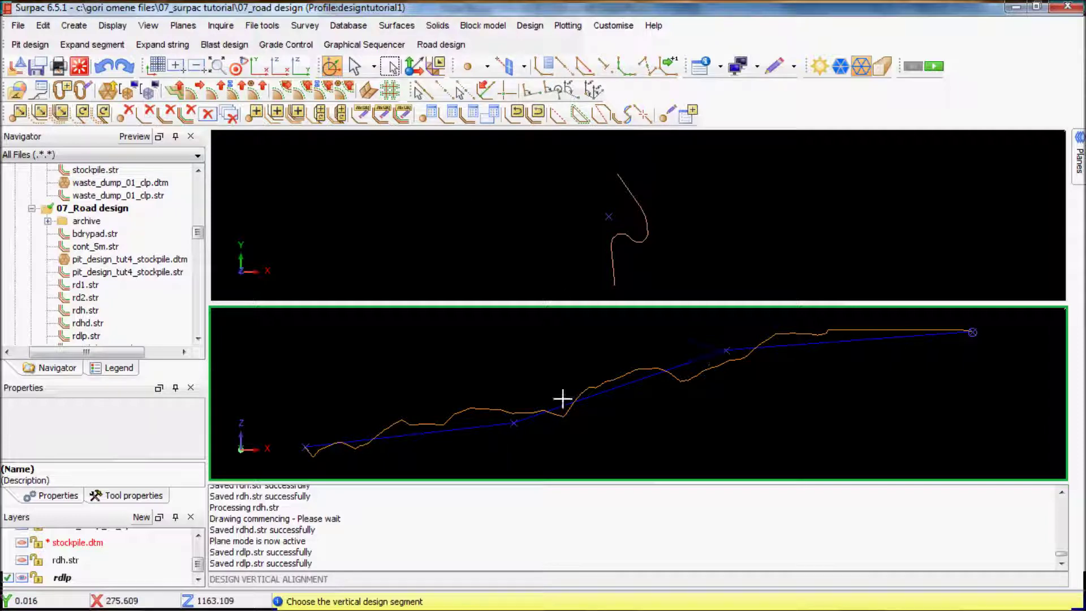
{"action": "left_click", "coordinate": [495, 423]}
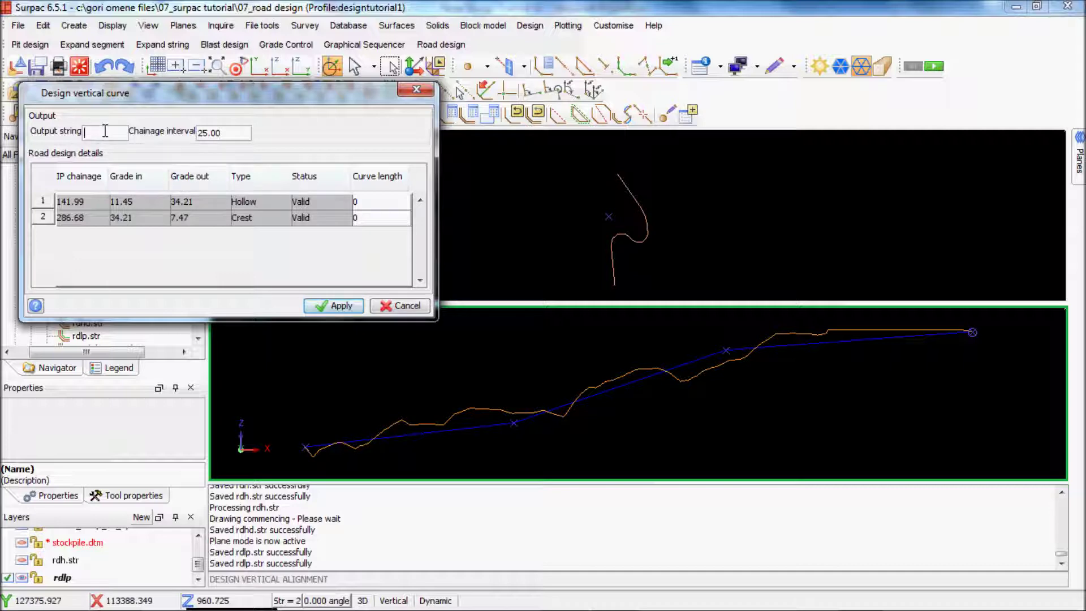
{"action": "type", "text": "7"}
{"action": "key", "text": "Tab"}
{"action": "type", "text": "2"}
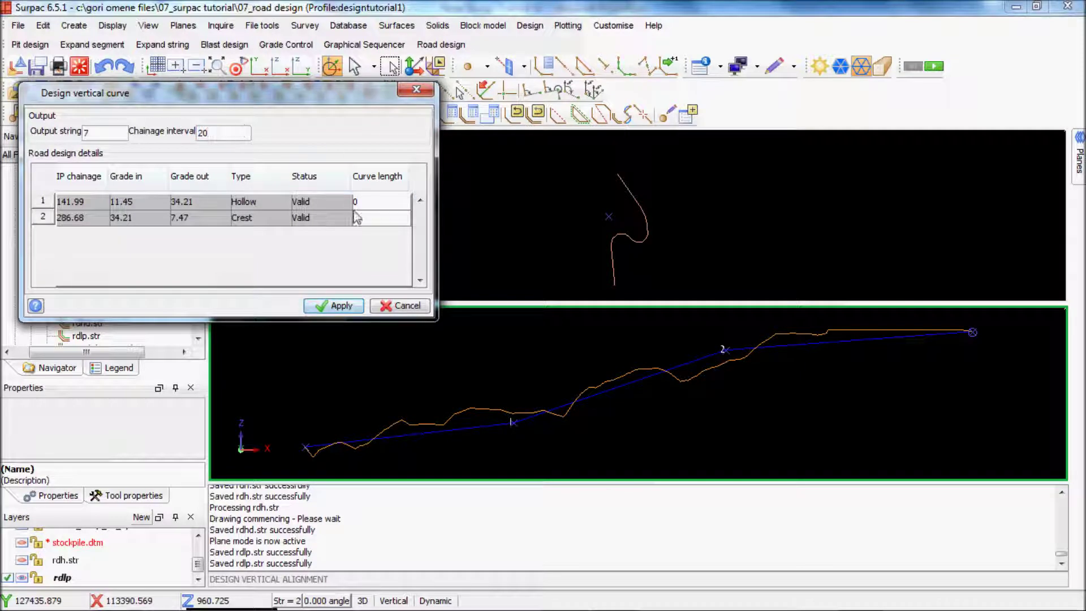
Set the curve length to 200 at both the hollow and crest inflection points and generate the vertical curve
{"action": "left_click", "coordinate": [364, 205]}
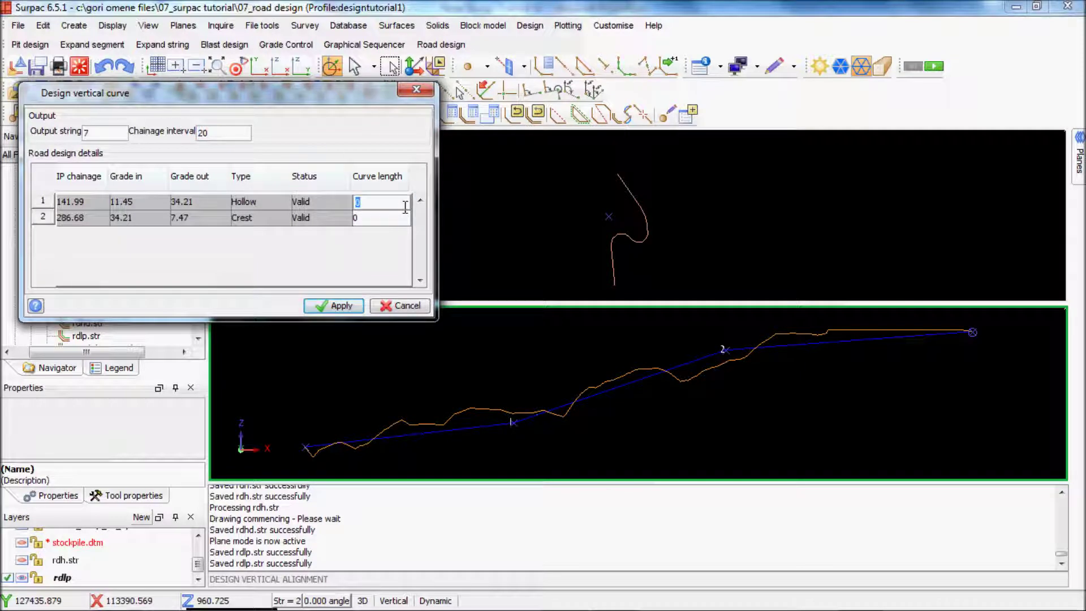
{"action": "type", "text": "200"}
{"action": "left_click", "coordinate": [396, 220]}
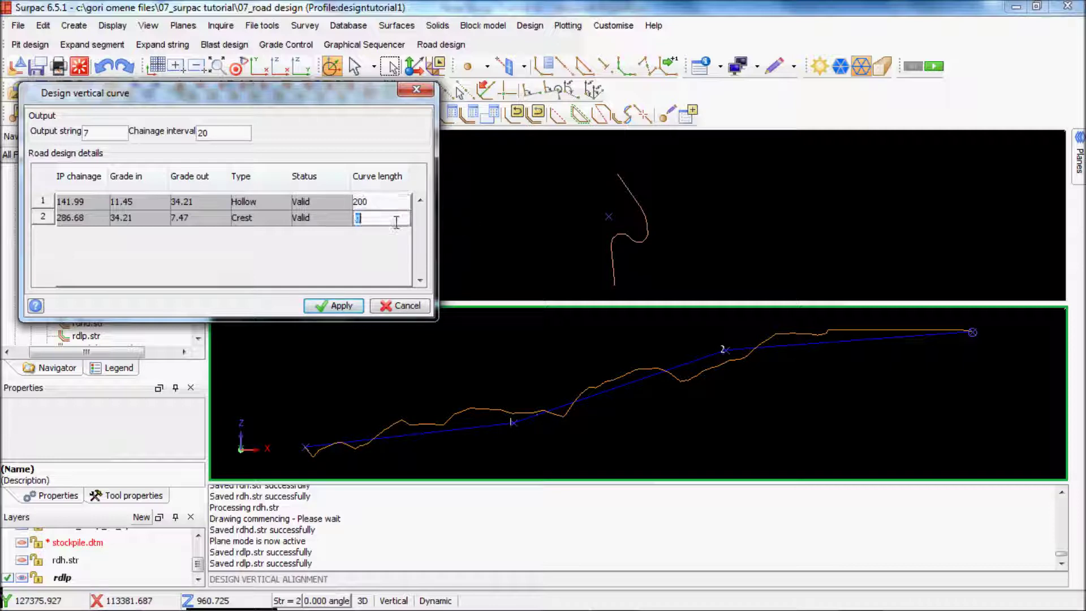
{"action": "type", "text": "200"}
{"action": "left_click", "coordinate": [385, 198]}
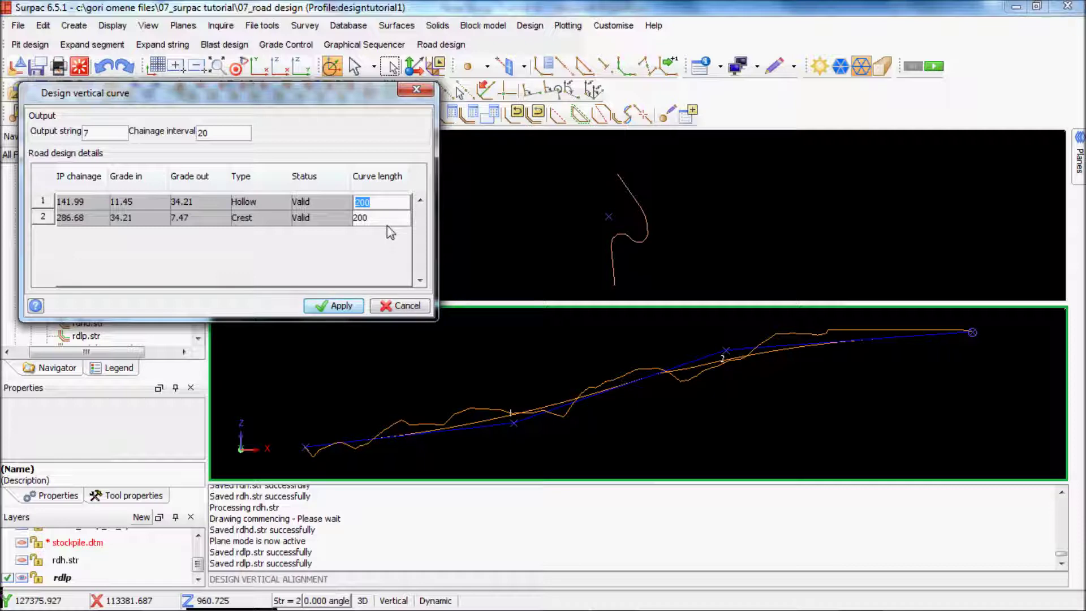
{"action": "left_click", "coordinate": [387, 223]}
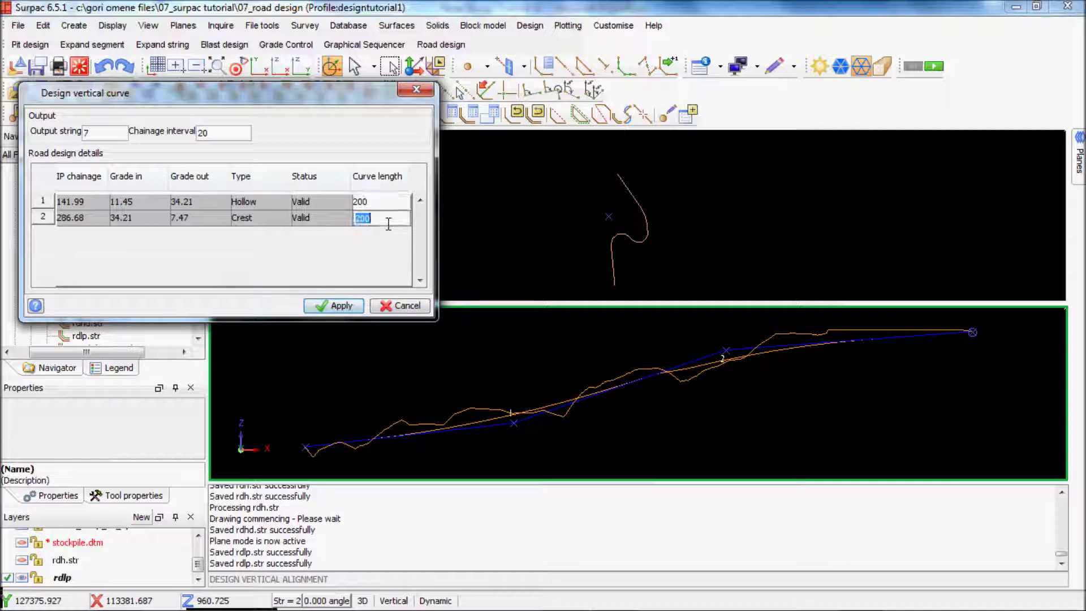
{"action": "left_click", "coordinate": [338, 306]}
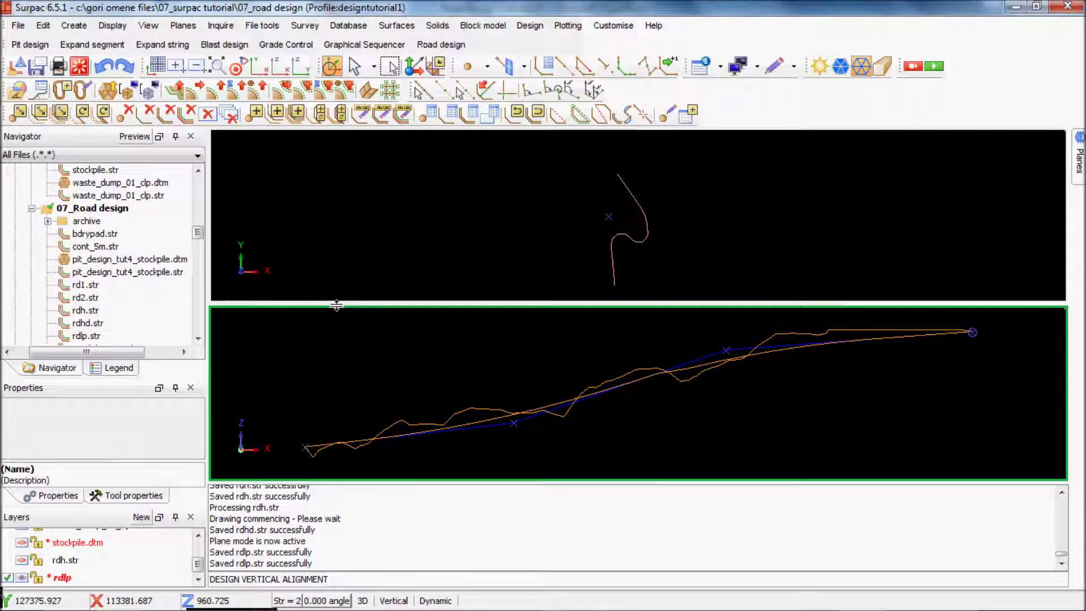
Load the drawing styles from ../01_style/hv_surpac_styles.ssi with the STYLES LOAD command
{"action": "left_click", "coordinate": [327, 579]}
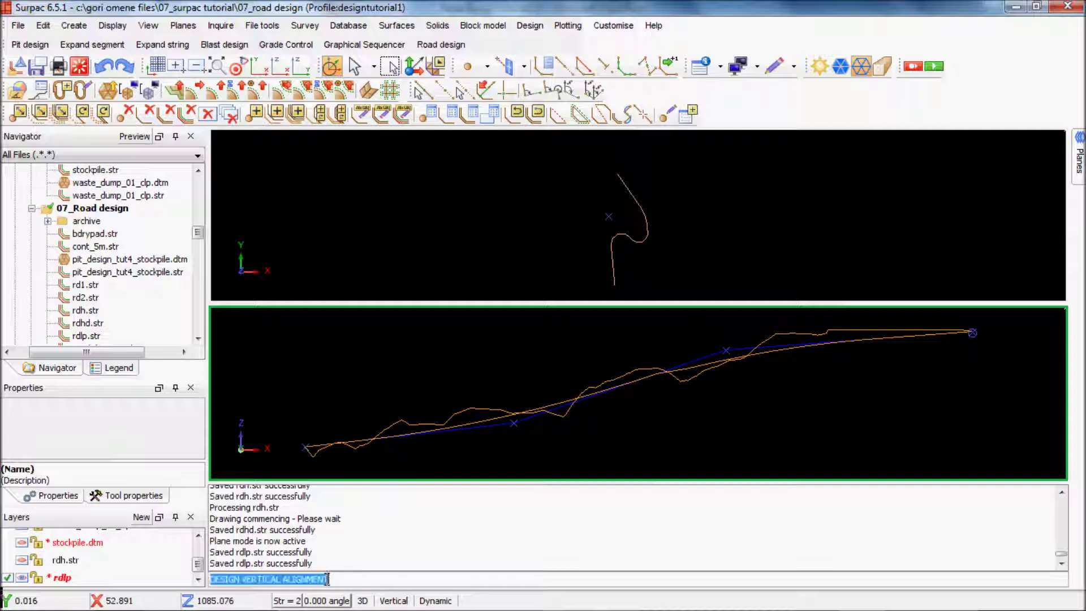
{"action": "type", "text": "STYLES LOAD"}
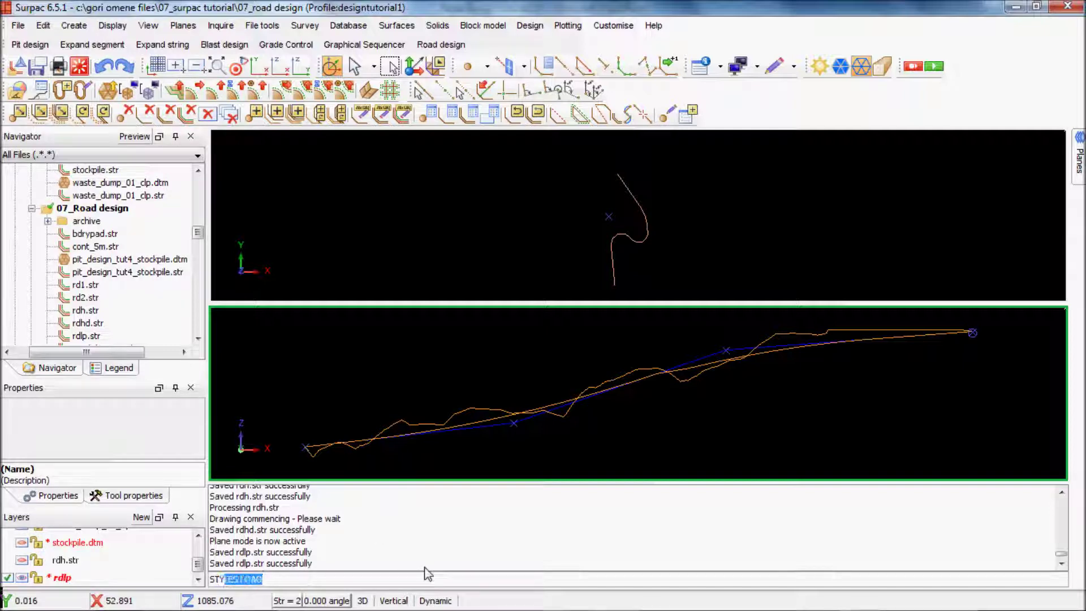
{"action": "key", "text": "Return"}
{"action": "key", "text": "Return"}
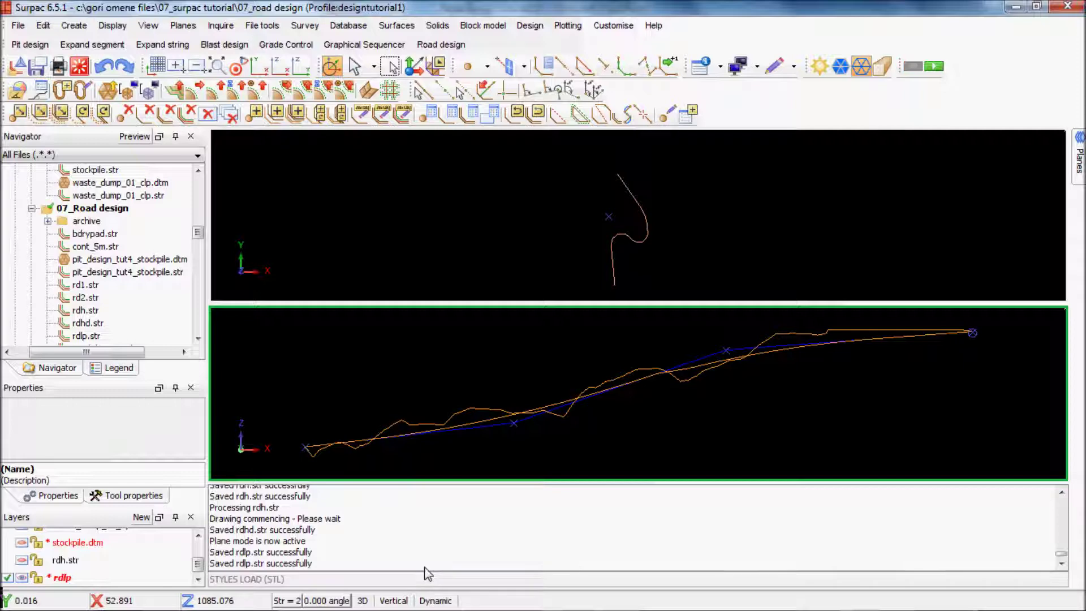
{"action": "left_click", "coordinate": [299, 241]}
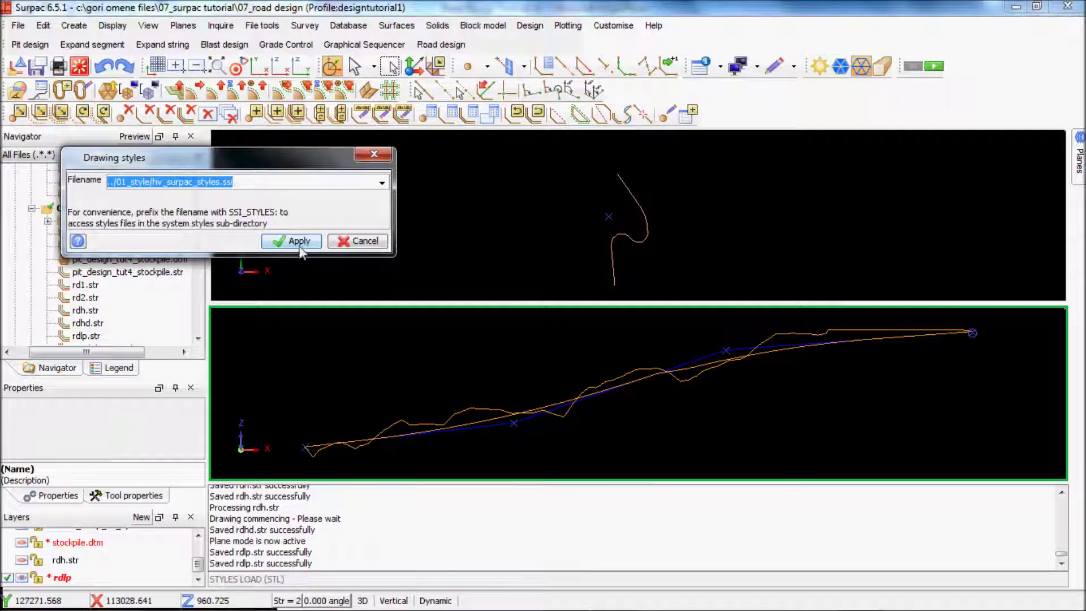
Renumber the designed vertical curve, segment 2 of string 7 in the rdlp layer, to string 9
{"action": "scroll", "coordinate": [816, 339], "scroll_direction": "up", "scroll_amount": 2}
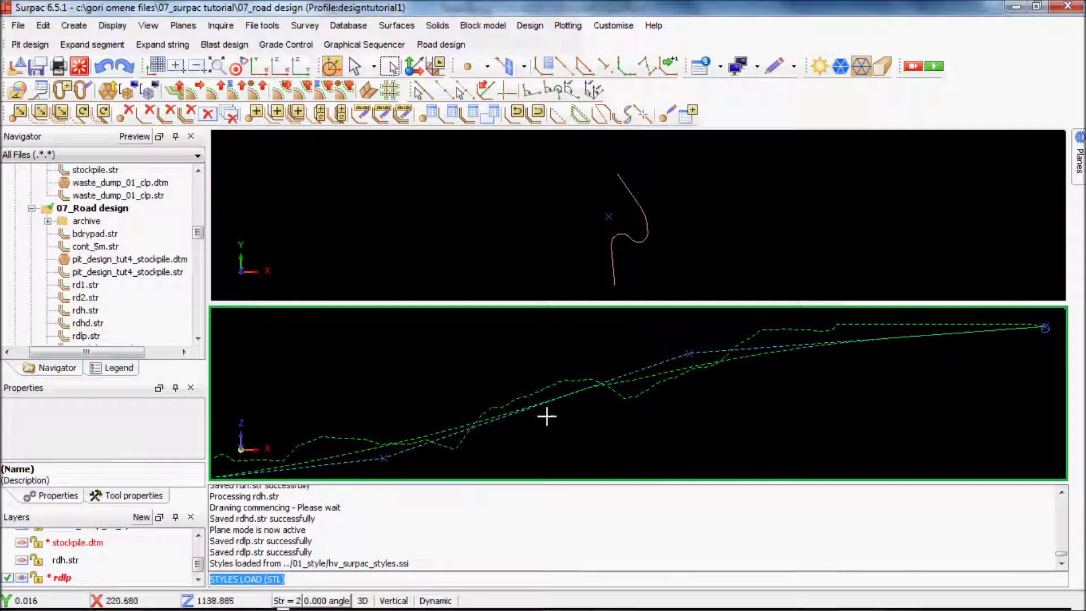
{"action": "scroll", "coordinate": [407, 447], "scroll_direction": "up", "scroll_amount": 1}
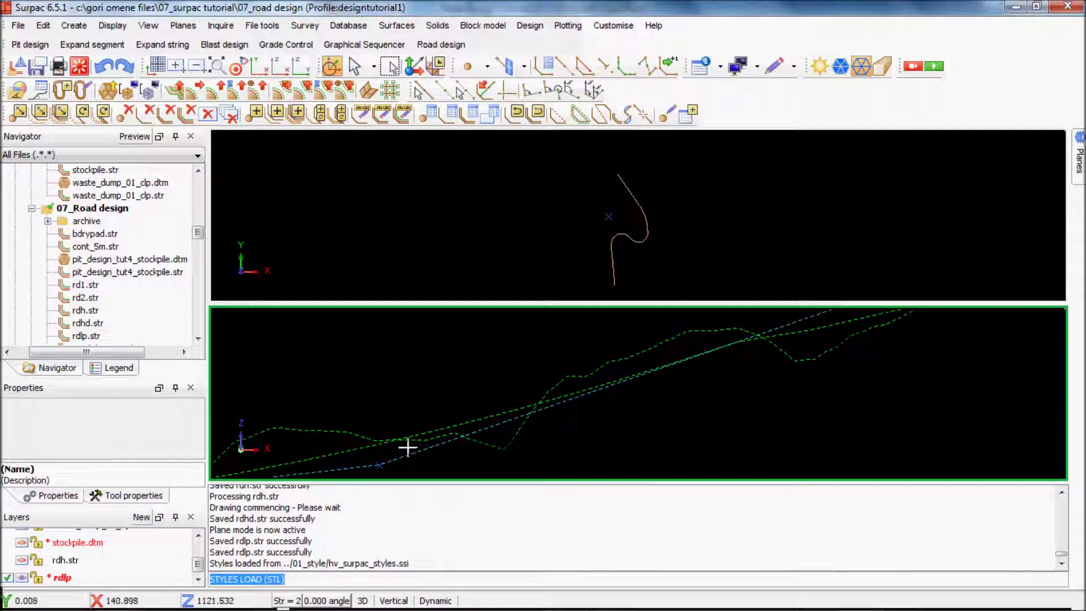
{"action": "scroll", "coordinate": [419, 446], "scroll_direction": "up", "scroll_amount": 1}
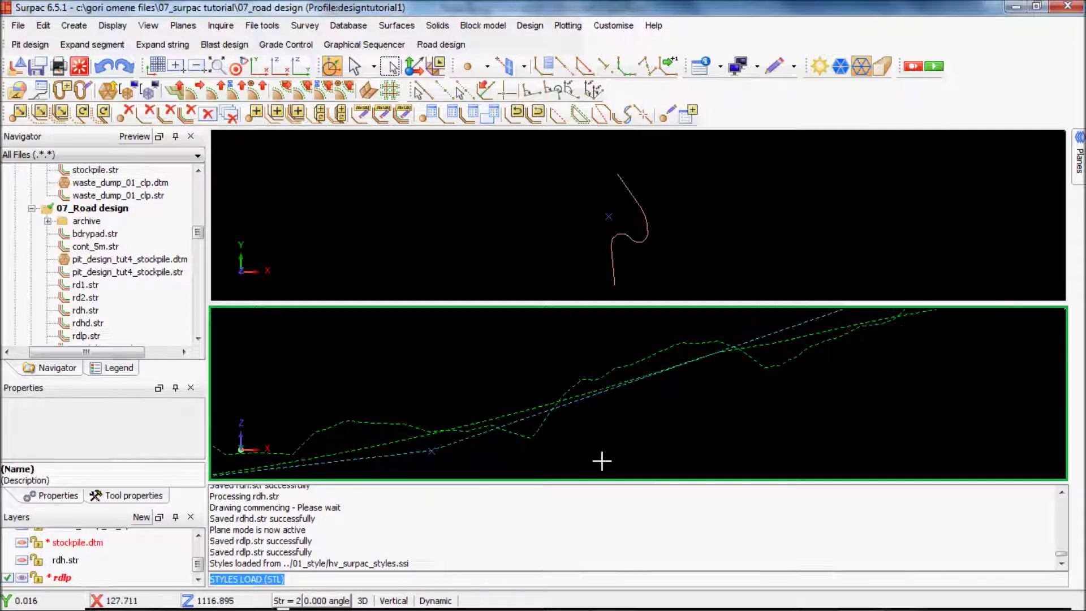
{"action": "left_click", "coordinate": [365, 122]}
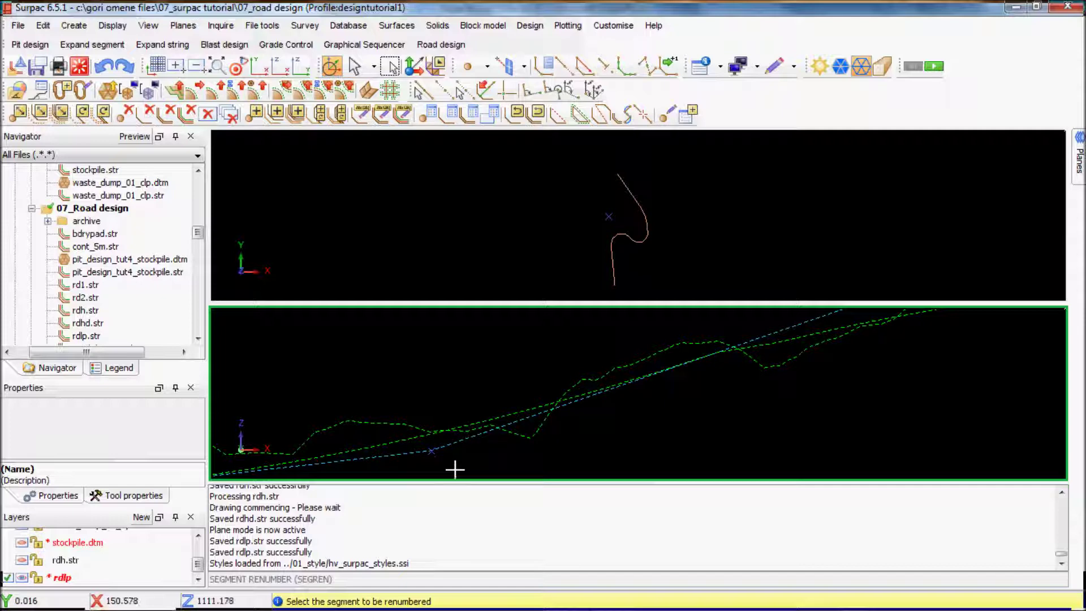
{"action": "left_click", "coordinate": [400, 439]}
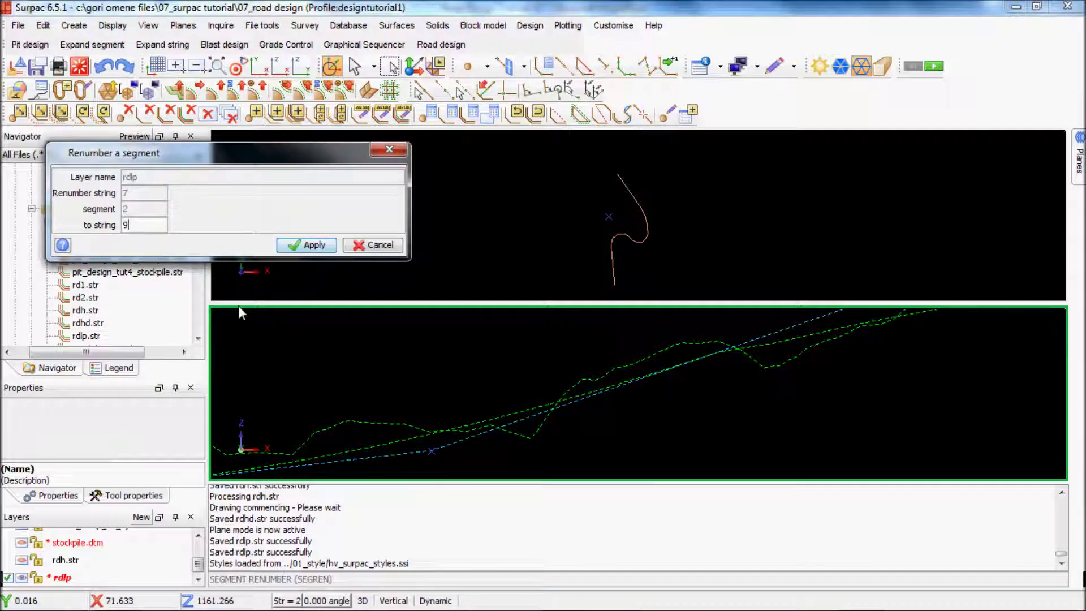
{"action": "left_click", "coordinate": [310, 245]}
{"action": "scroll", "coordinate": [512, 366], "scroll_direction": "down", "scroll_amount": 2}
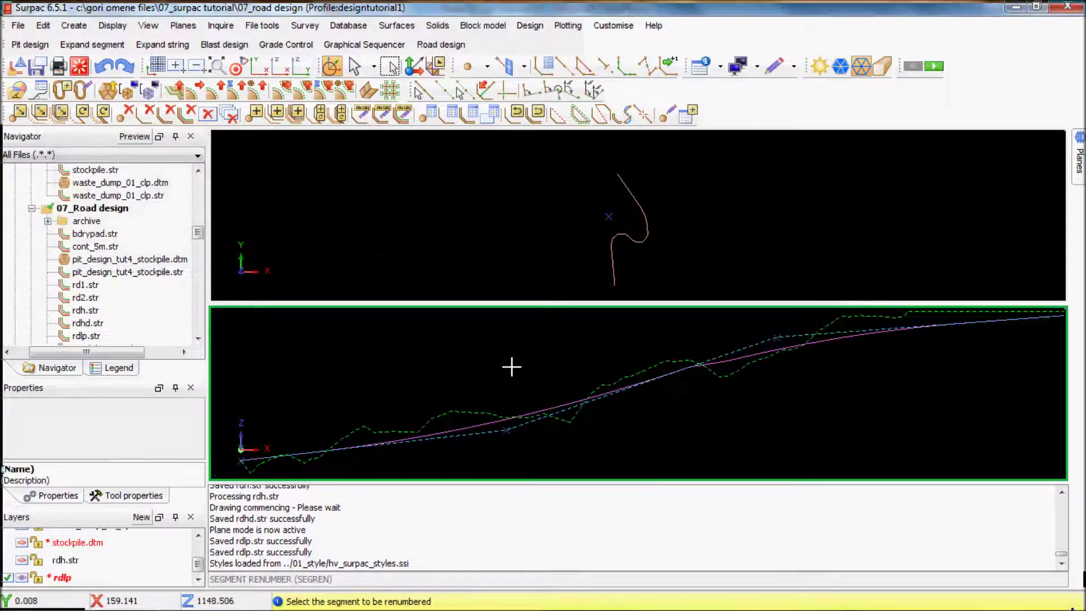
{"action": "scroll", "coordinate": [511, 366], "scroll_direction": "down", "scroll_amount": 1}
{"action": "scroll", "coordinate": [437, 441], "scroll_direction": "up", "scroll_amount": 2}
{"action": "scroll", "coordinate": [587, 422], "scroll_direction": "up", "scroll_amount": 1}
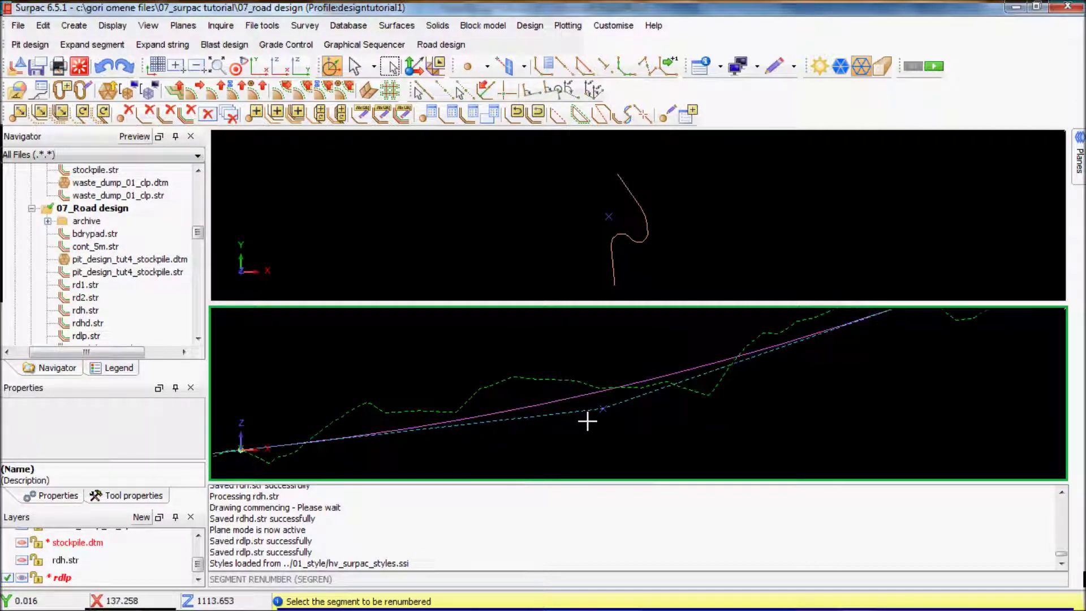
Save the rdlp layer with the designed vertical curve to rdlp.str, overwriting the existing file
{"action": "left_click", "coordinate": [37, 66]}
{"action": "left_click", "coordinate": [317, 323]}
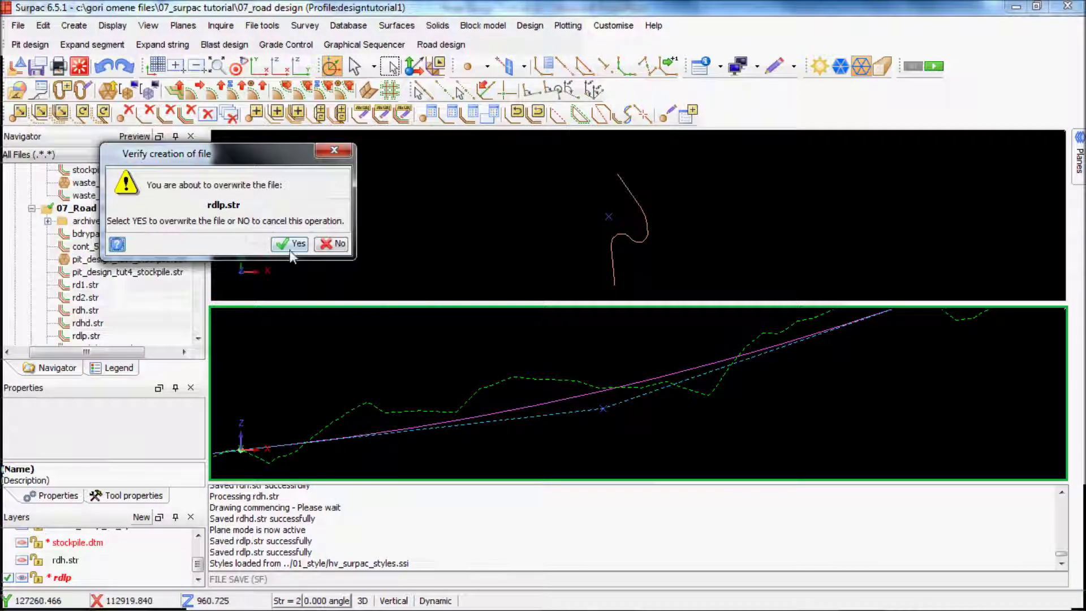
{"action": "left_click", "coordinate": [290, 244]}
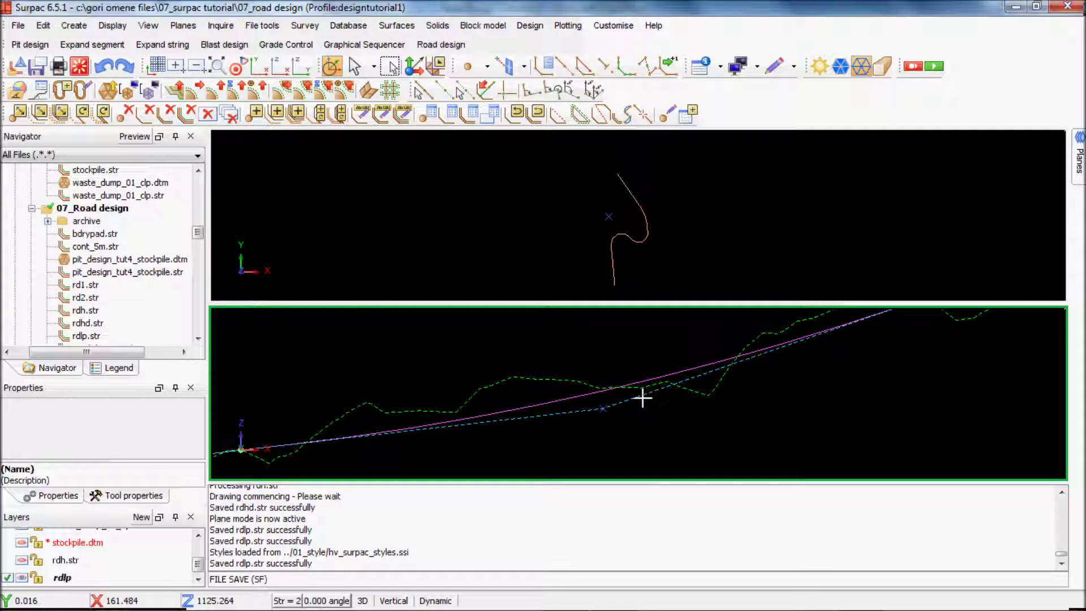
Examine the designed vertical curve along the terrain profile and the draped road centreline in 3D
{"action": "scroll", "coordinate": [651, 389], "scroll_direction": "down", "scroll_amount": 3}
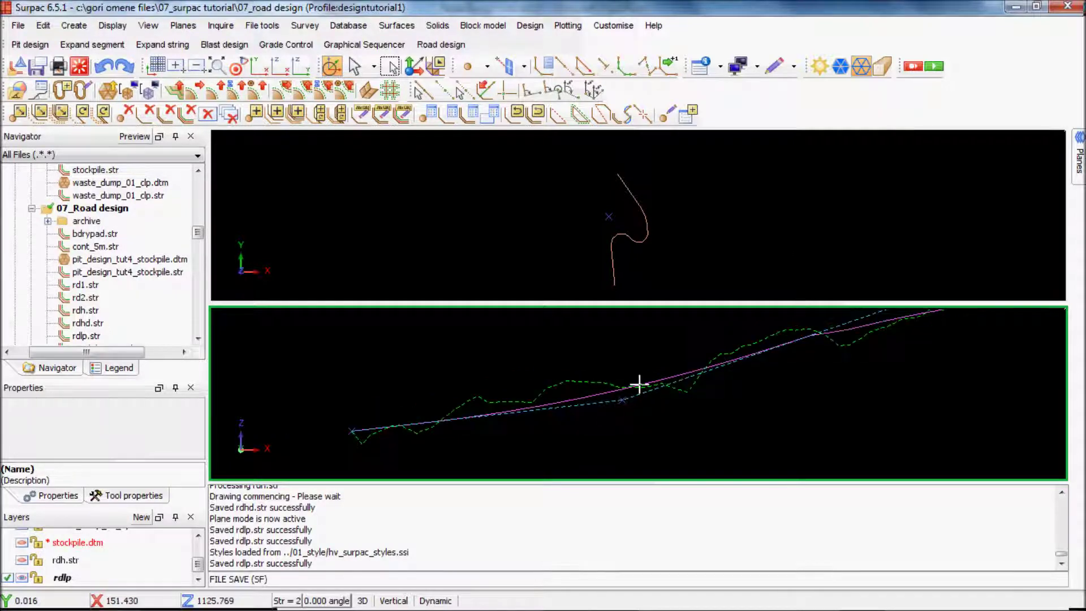
{"action": "scroll", "coordinate": [635, 387], "scroll_direction": "down", "scroll_amount": 2}
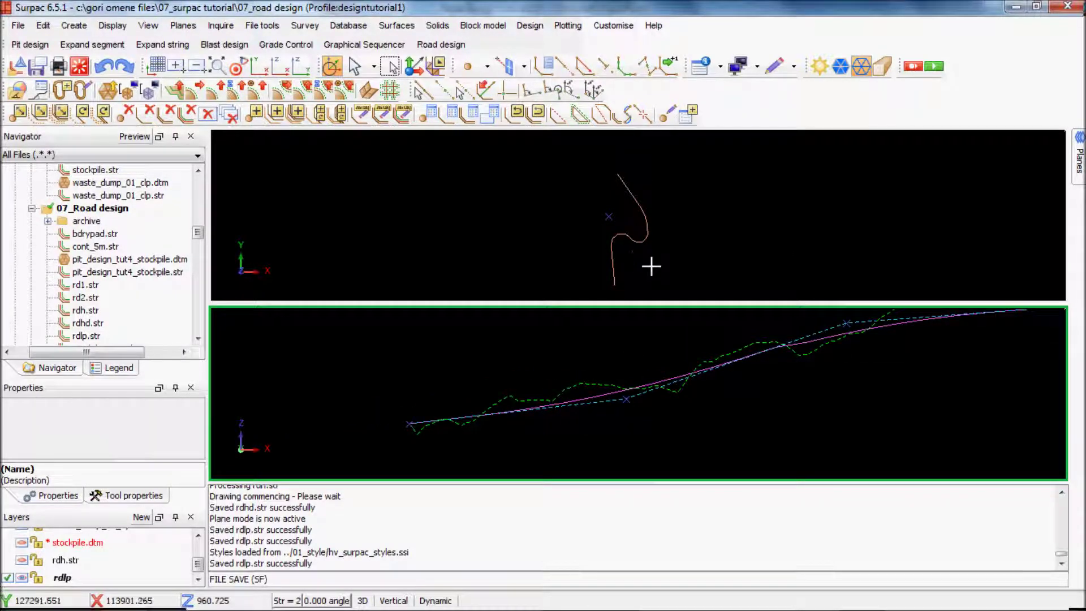
{"action": "scroll", "coordinate": [642, 358], "scroll_direction": "down", "scroll_amount": 1}
{"action": "scroll", "coordinate": [960, 322], "scroll_direction": "up", "scroll_amount": 1}
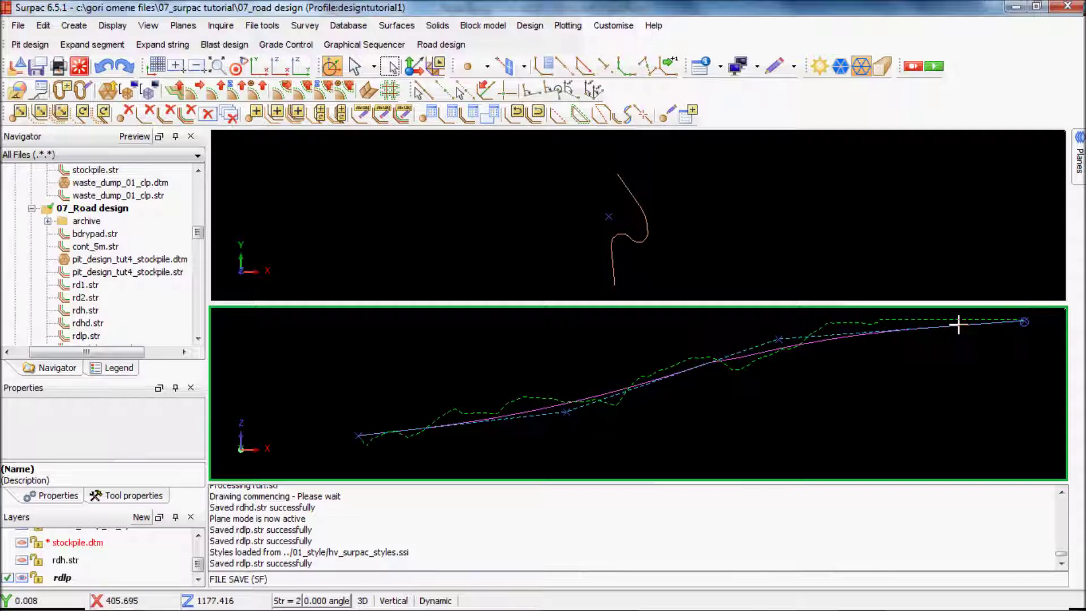
{"action": "scroll", "coordinate": [629, 248], "scroll_direction": "up", "scroll_amount": 1}
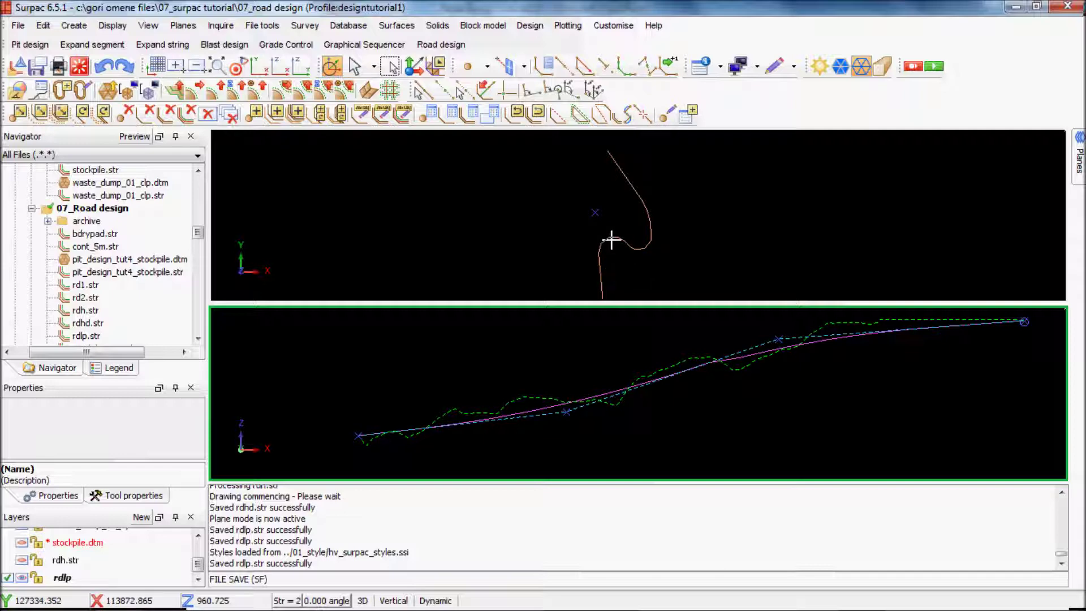
{"action": "left_click", "coordinate": [673, 240]}
{"action": "left_click_drag", "start_coordinate": [637, 213], "coordinate": [633, 214]}
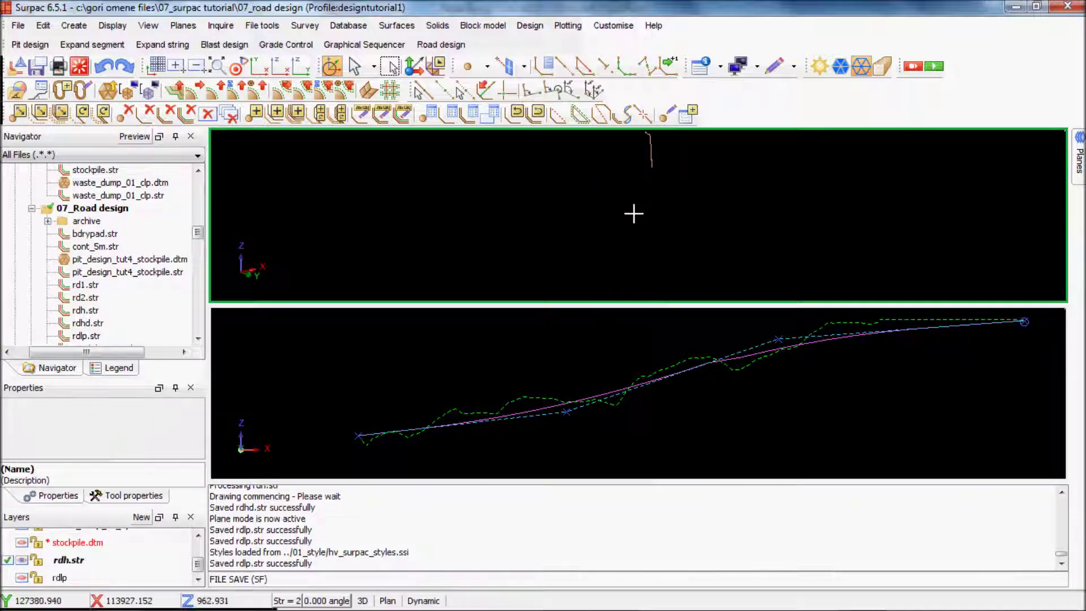
{"action": "scroll", "coordinate": [633, 213], "scroll_direction": "down", "scroll_amount": 2}
{"action": "scroll", "coordinate": [616, 160], "scroll_direction": "up", "scroll_amount": 2}
{"action": "left_click_drag", "start_coordinate": [504, 207], "coordinate": [546, 221]}
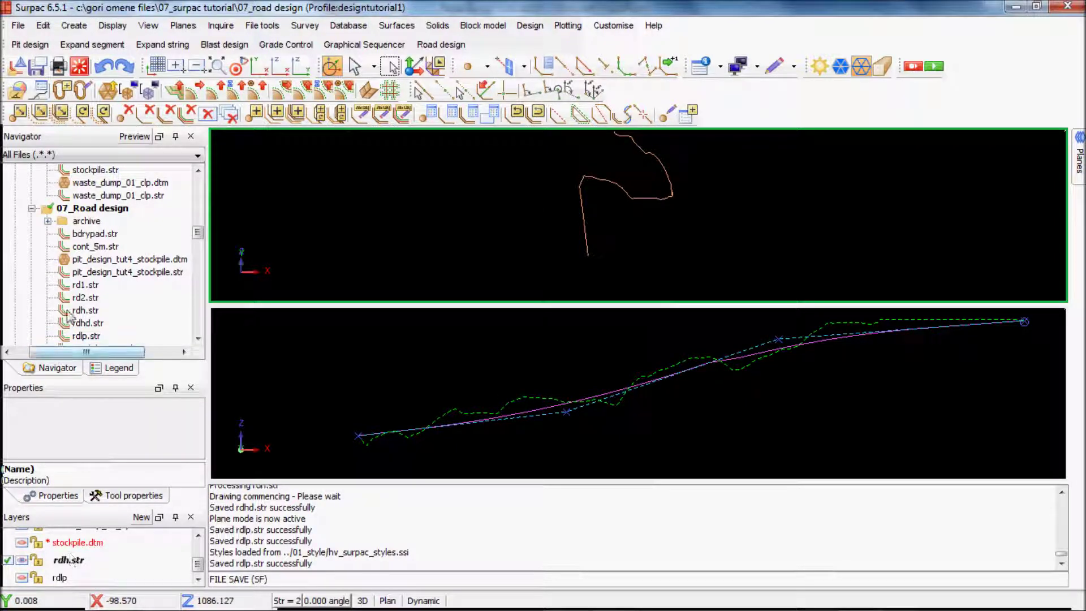
Open the horizontal design file rdh.str in the plan viewport
{"action": "left_click", "coordinate": [90, 298]}
{"action": "left_click", "coordinate": [86, 310]}
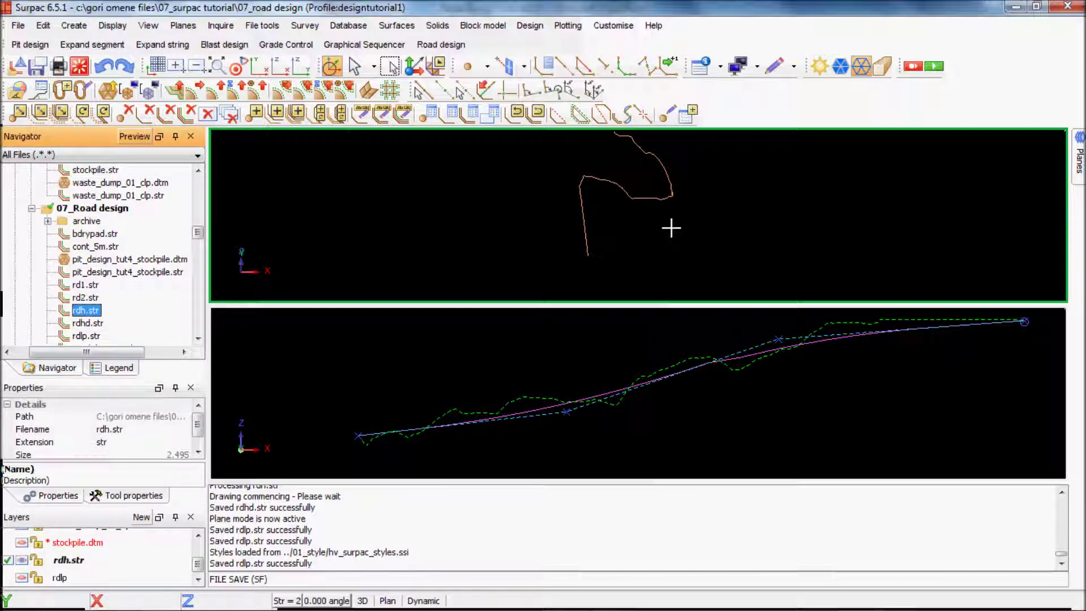
{"action": "left_click_drag", "start_coordinate": [670, 228], "coordinate": [672, 227]}
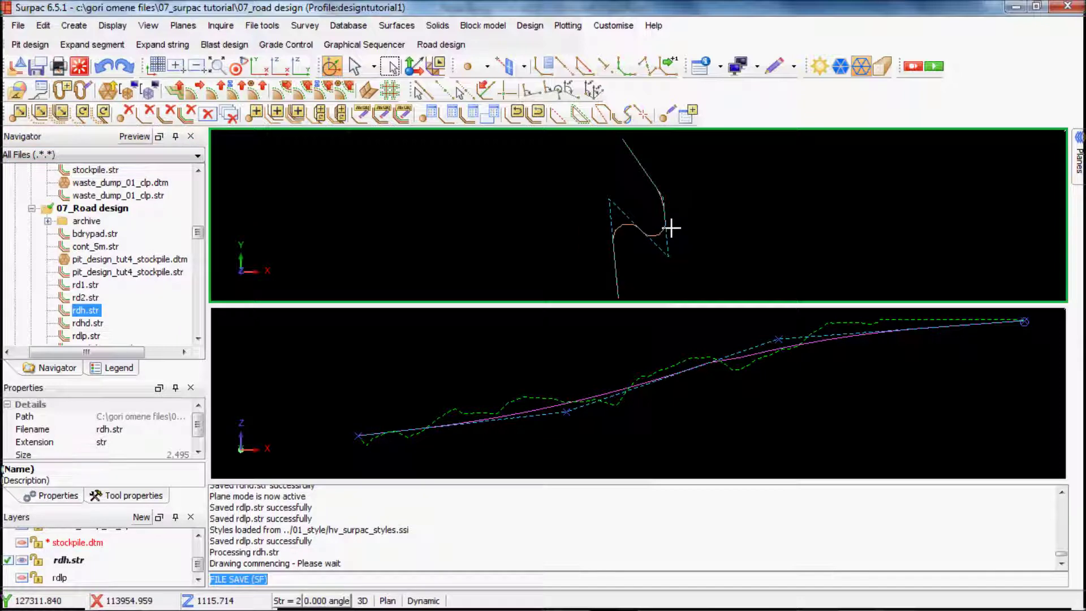
Compare the rdh.str horizontal alignment in 3D with the rdlp vertical alignment, switching between their viewports
{"action": "mouse_move", "coordinate": [669, 238]}
{"action": "left_mouse_down"}
{"action": "mouse_move", "coordinate": [605, 210]}
{"action": "mouse_move", "coordinate": [657, 226]}
{"action": "left_mouse_up"}
{"action": "scroll", "coordinate": [612, 226], "scroll_direction": "up", "scroll_amount": 3}
{"action": "scroll", "coordinate": [612, 227], "scroll_direction": "down", "scroll_amount": 3}
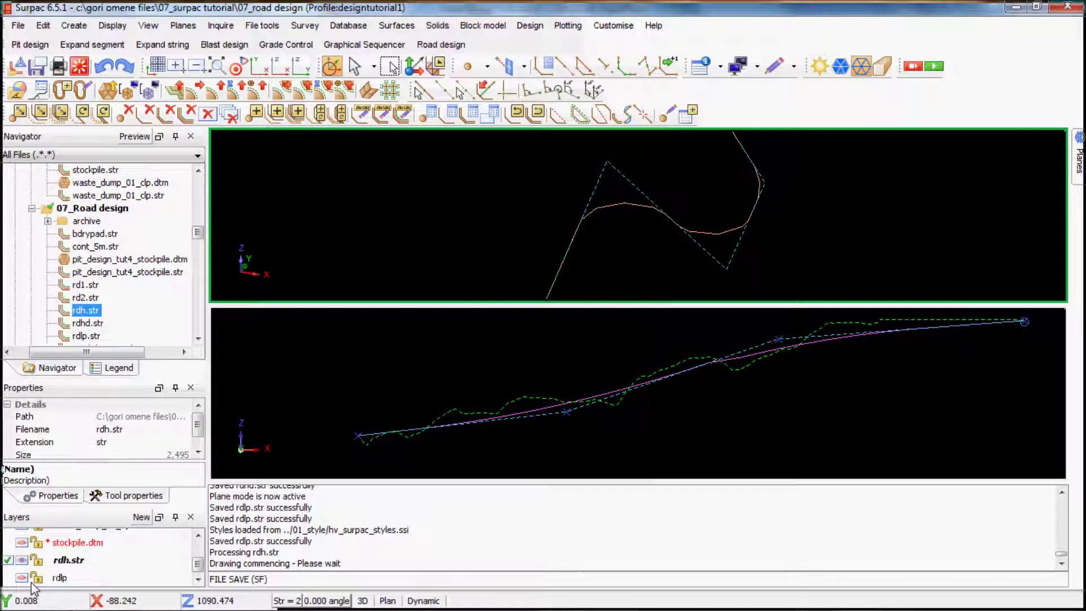
{"action": "left_click", "coordinate": [22, 561]}
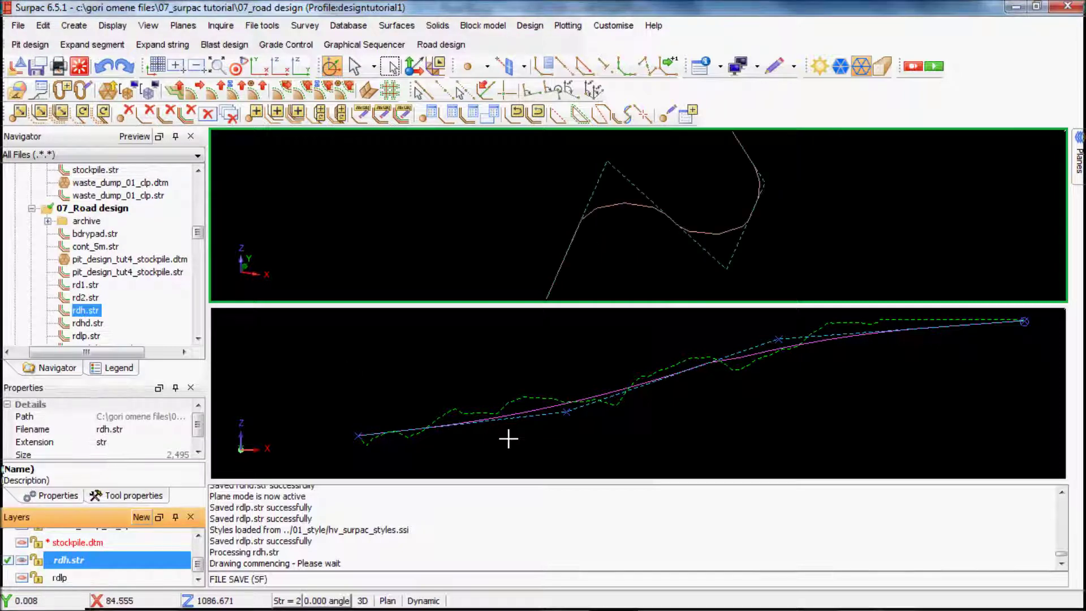
{"action": "left_click", "coordinate": [550, 356]}
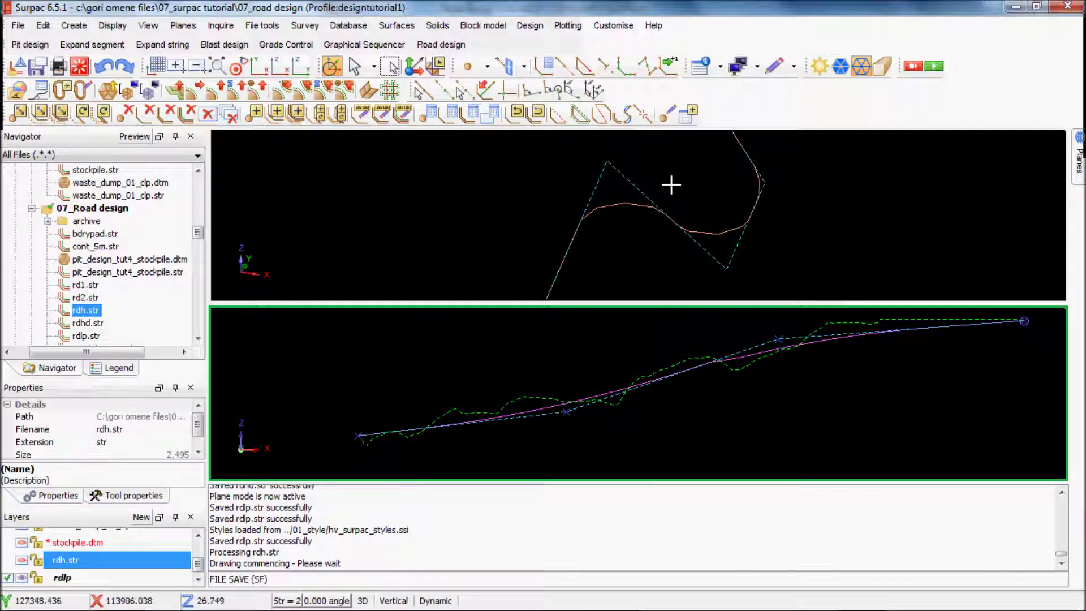
{"action": "left_click", "coordinate": [657, 225]}
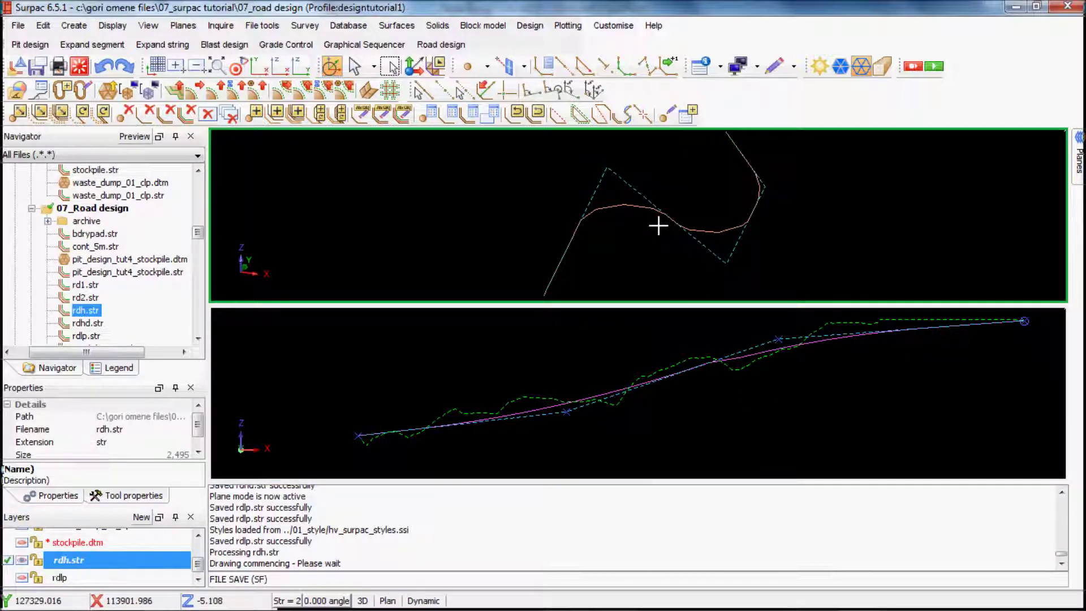
{"action": "scroll", "coordinate": [760, 359], "scroll_direction": "up", "scroll_amount": 3}
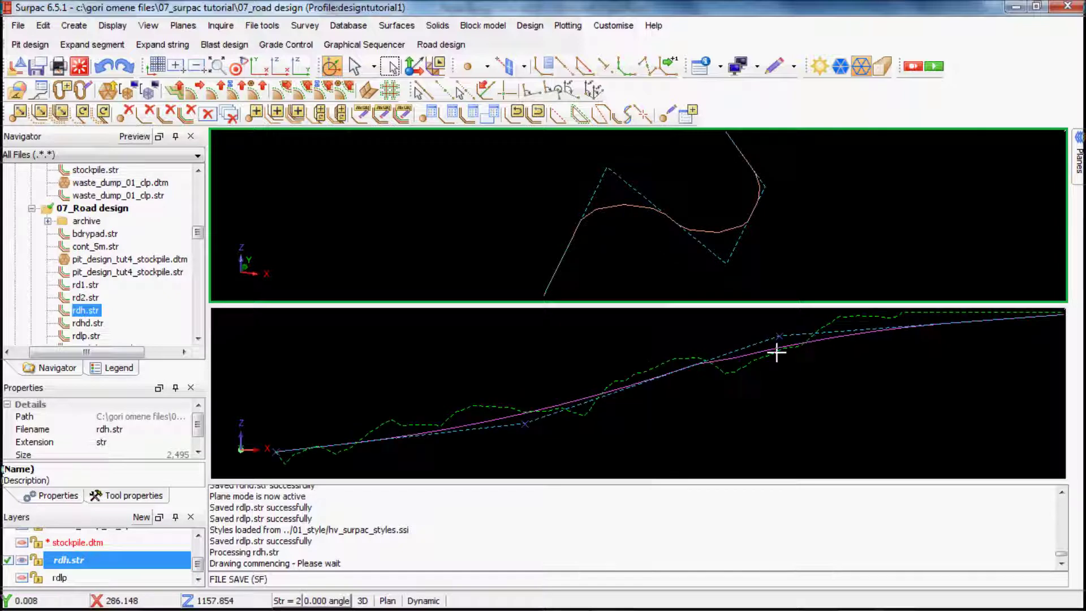
{"action": "scroll", "coordinate": [755, 362], "scroll_direction": "down", "scroll_amount": 1}
{"action": "scroll", "coordinate": [755, 369], "scroll_direction": "down", "scroll_amount": 1}
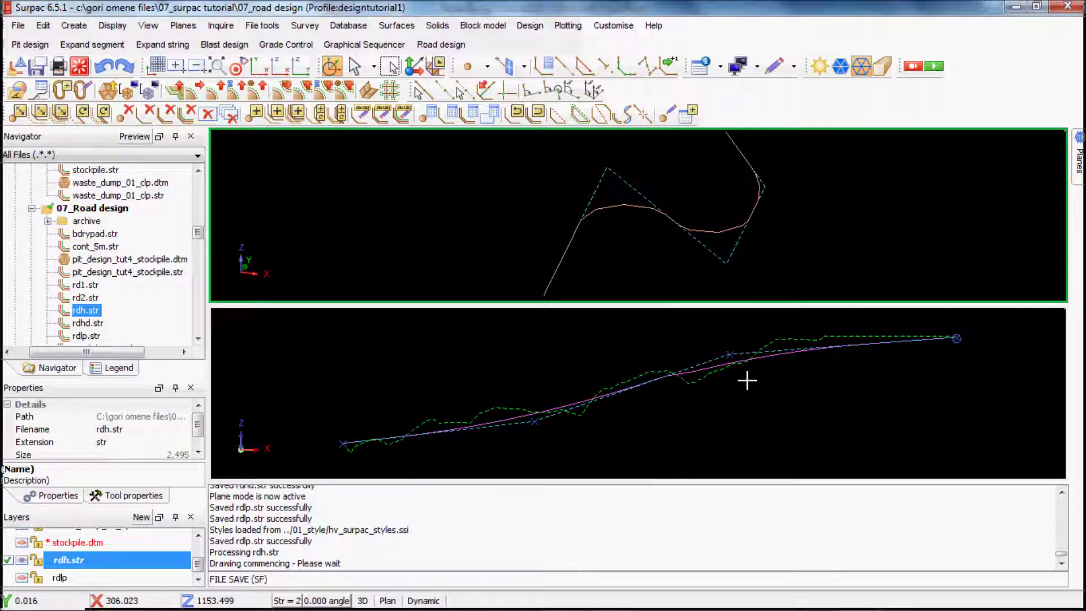
{"action": "left_click", "coordinate": [441, 44]}
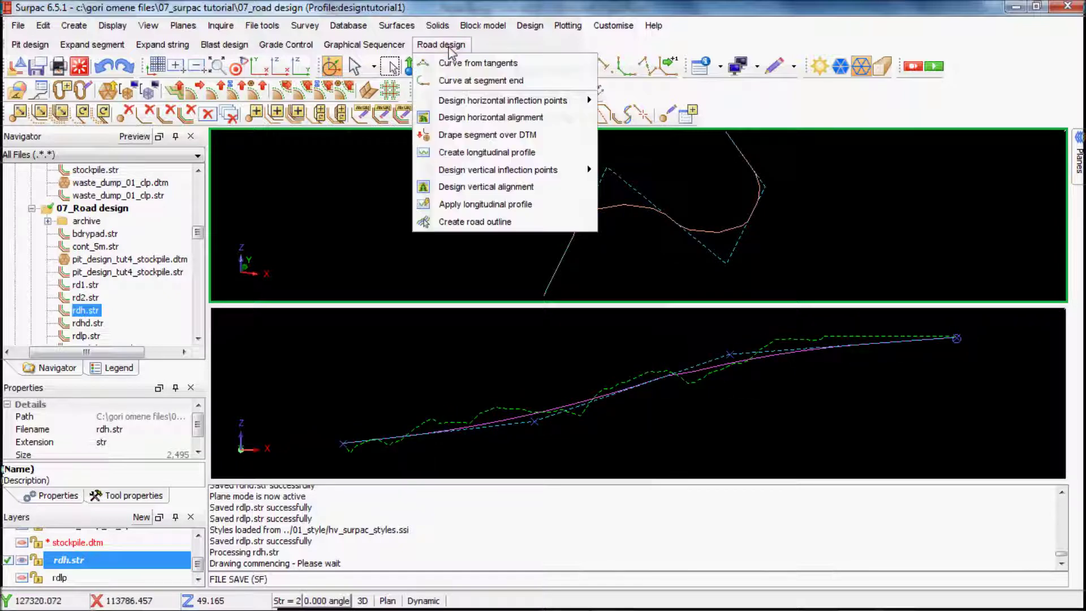
{"action": "left_click", "coordinate": [485, 204]}
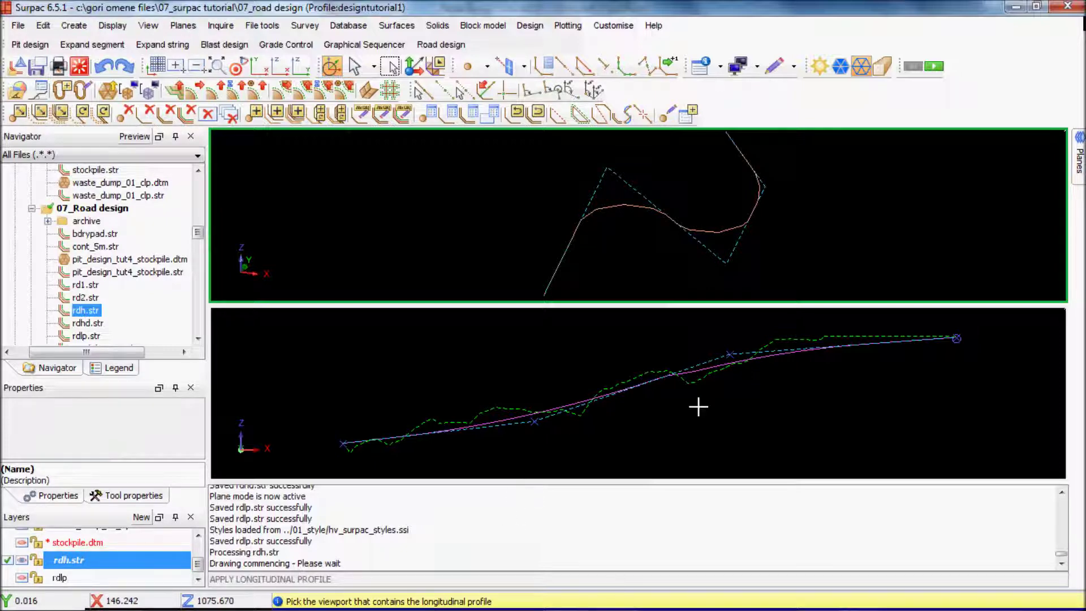
{"action": "left_click", "coordinate": [526, 421]}
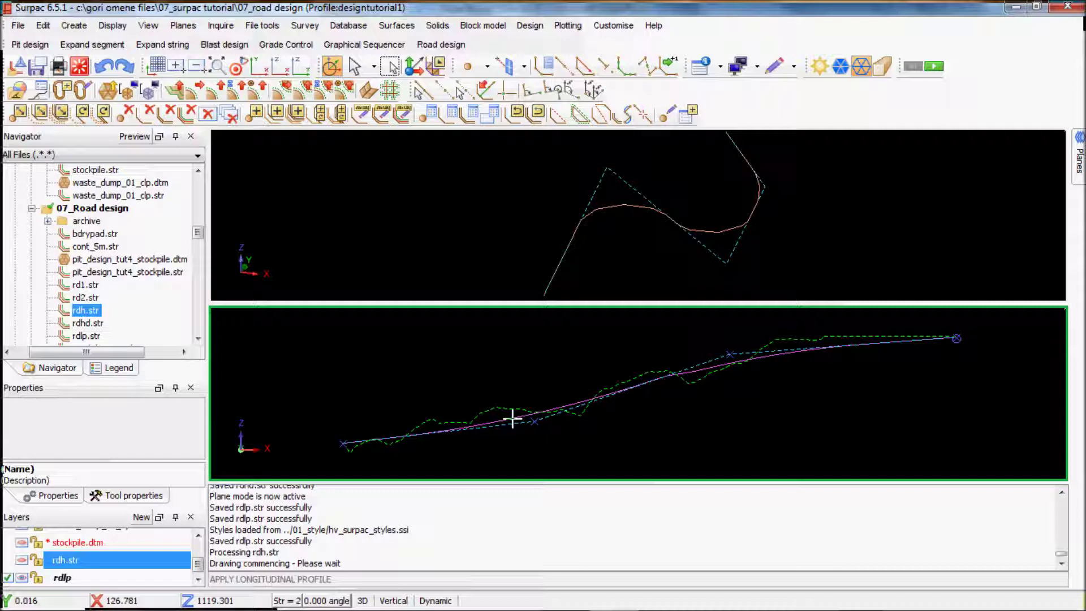
{"action": "left_click", "coordinate": [616, 226]}
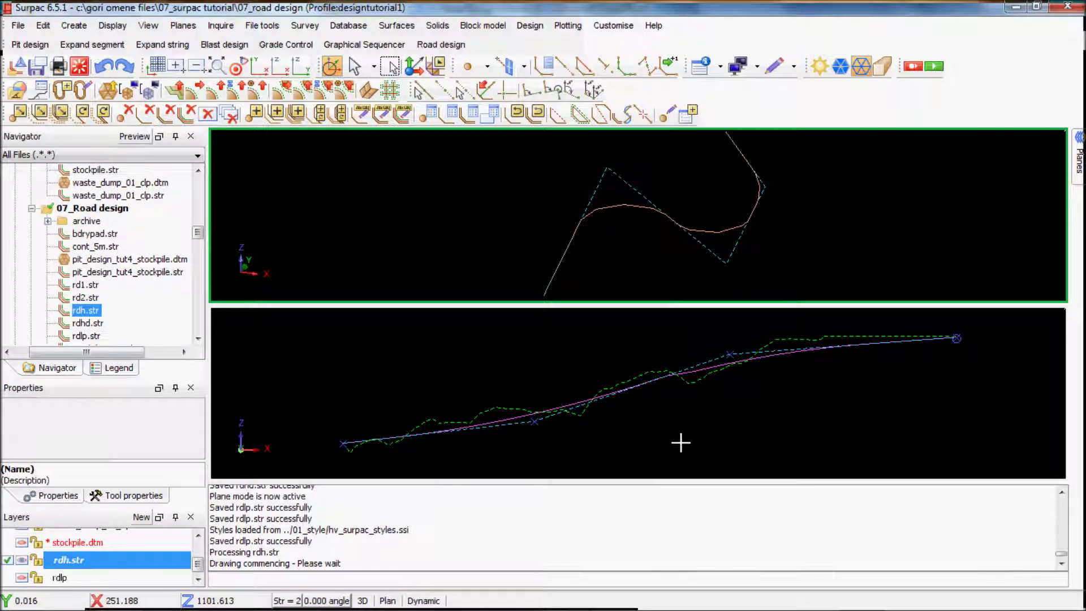
Apply the designed vertical curve, string 9 in the rdlp layer, to the curved horizontal alignment, string 5 in rdh.str, using D2 for chainage
{"action": "scroll", "coordinate": [820, 356], "scroll_direction": "up", "scroll_amount": 2}
{"action": "scroll", "coordinate": [582, 413], "scroll_direction": "up", "scroll_amount": 4}
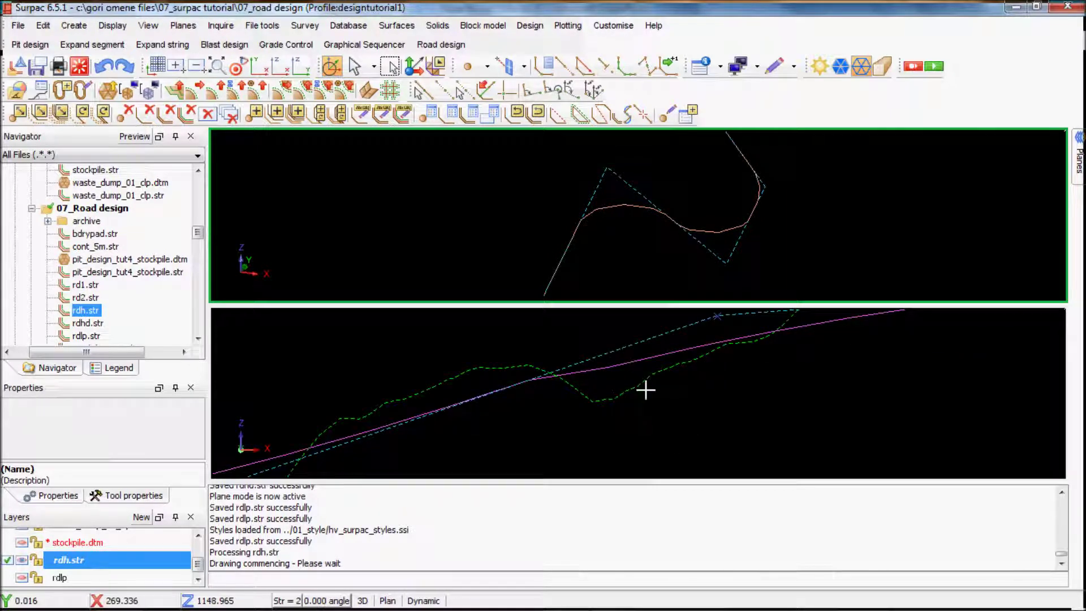
{"action": "scroll", "coordinate": [646, 391], "scroll_direction": "down", "scroll_amount": 2}
{"action": "scroll", "coordinate": [650, 243], "scroll_direction": "up", "scroll_amount": 2}
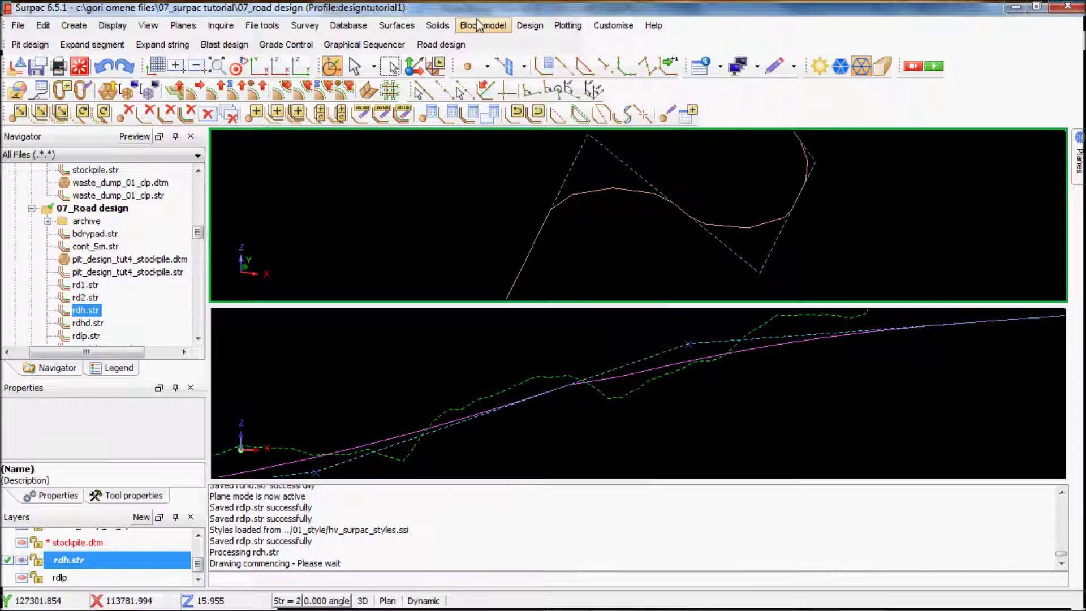
{"action": "left_click", "coordinate": [432, 45]}
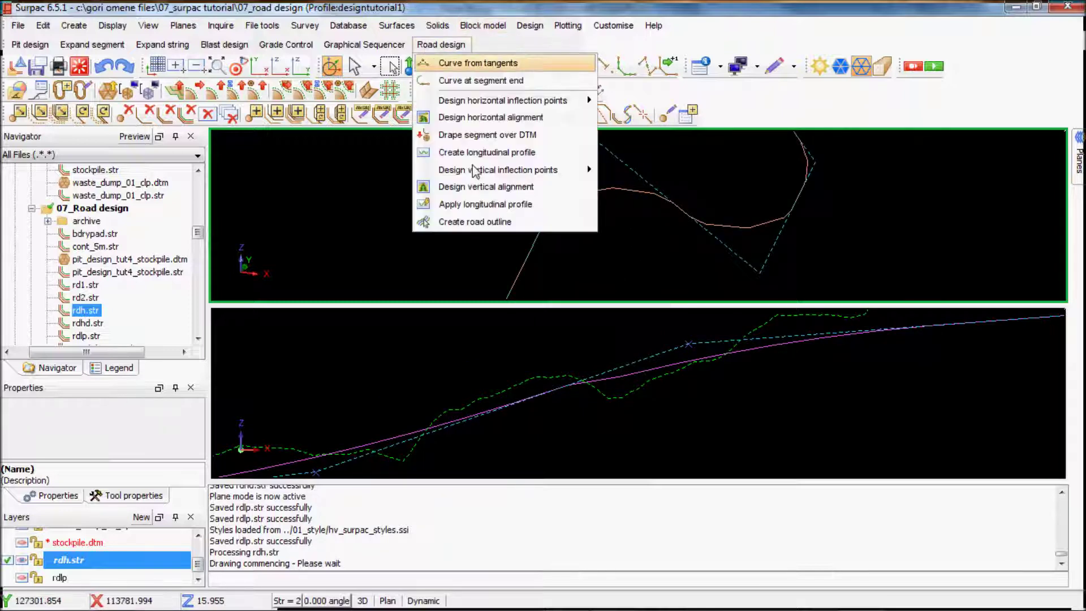
{"action": "left_click", "coordinate": [475, 204]}
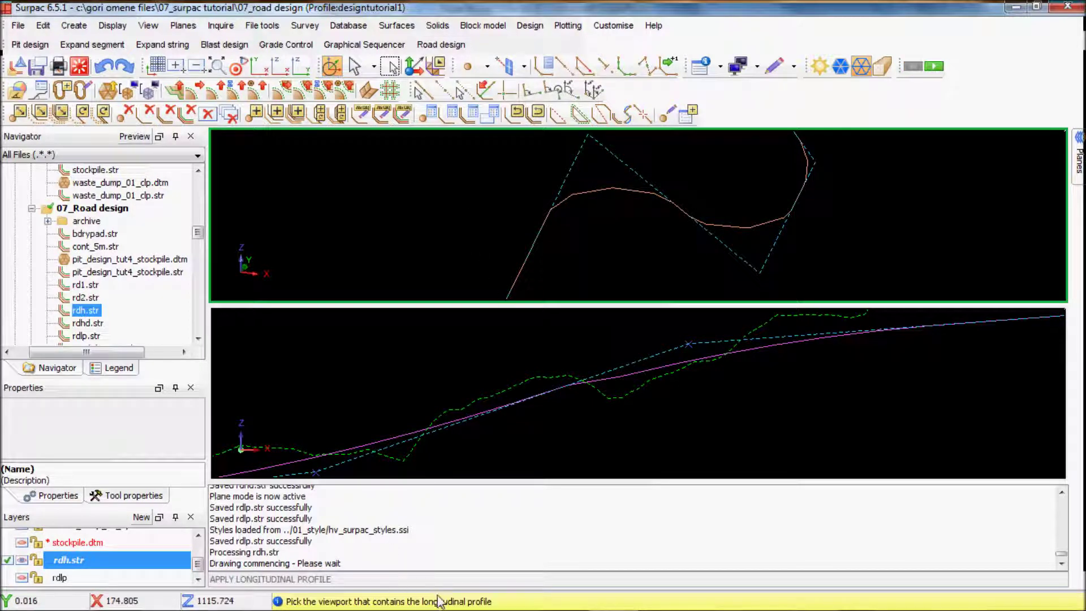
{"action": "left_click", "coordinate": [635, 374]}
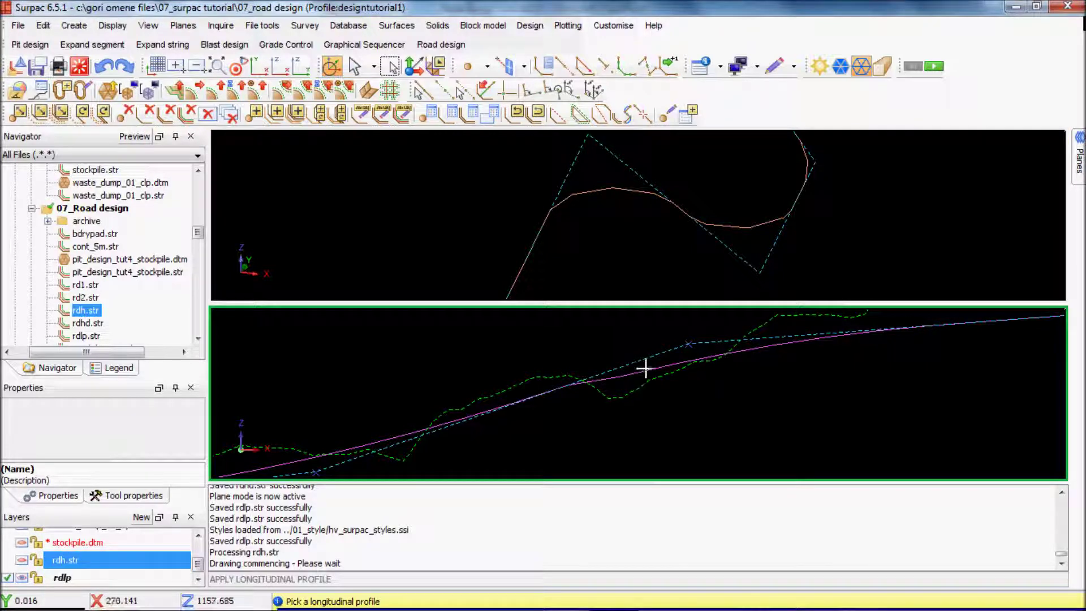
{"action": "left_click", "coordinate": [642, 369]}
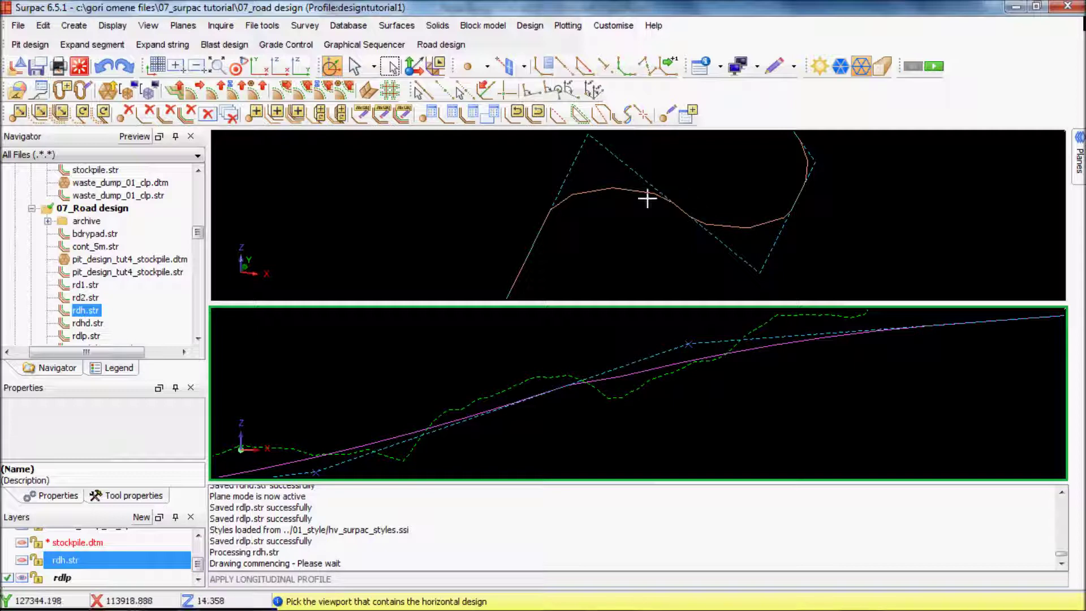
{"action": "left_click", "coordinate": [612, 240]}
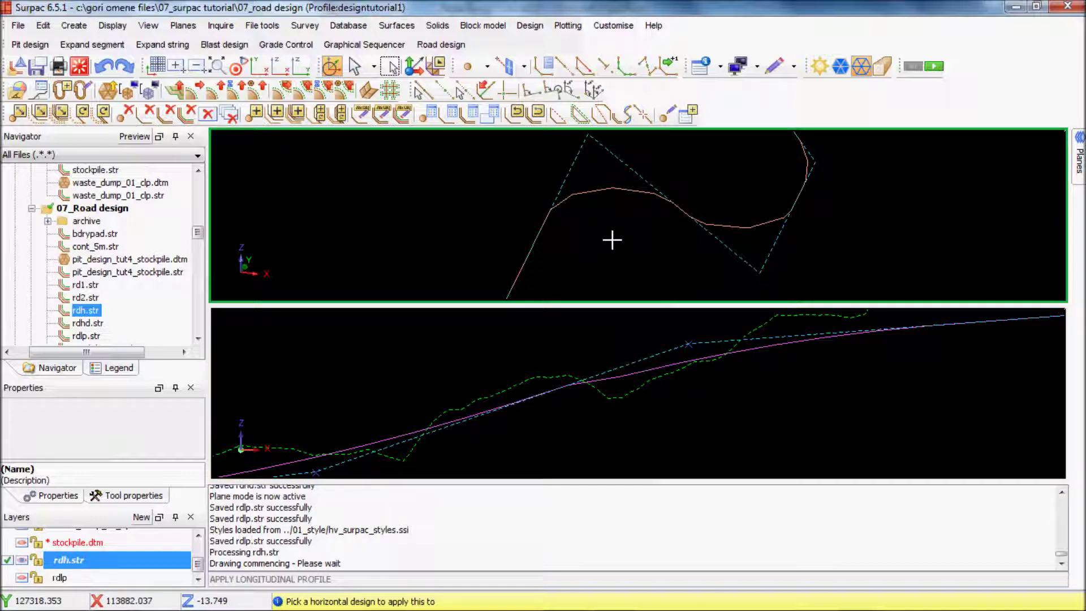
{"action": "left_click", "coordinate": [608, 190]}
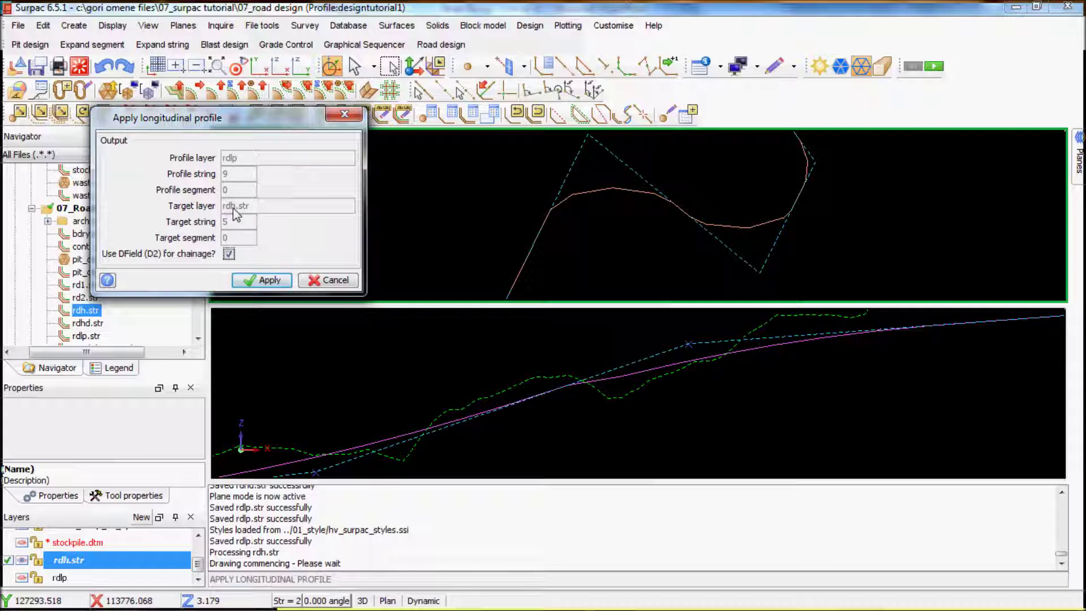
{"action": "left_click", "coordinate": [263, 283]}
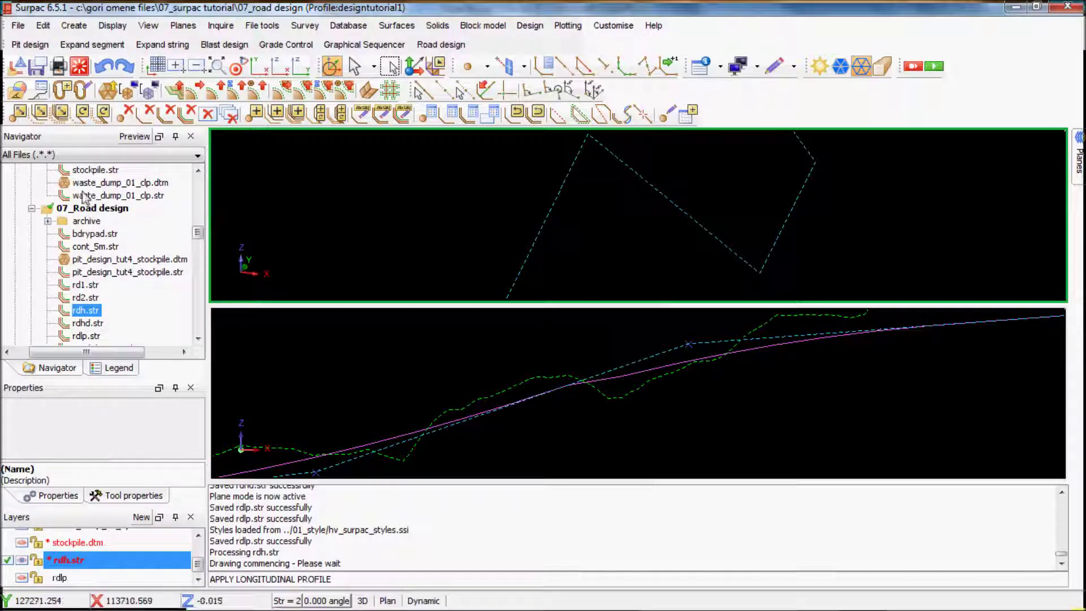
Save the rdh.str layer with the applied profile to rdh.str, overwriting the existing file
{"action": "left_click", "coordinate": [37, 67]}
{"action": "left_click", "coordinate": [323, 321]}
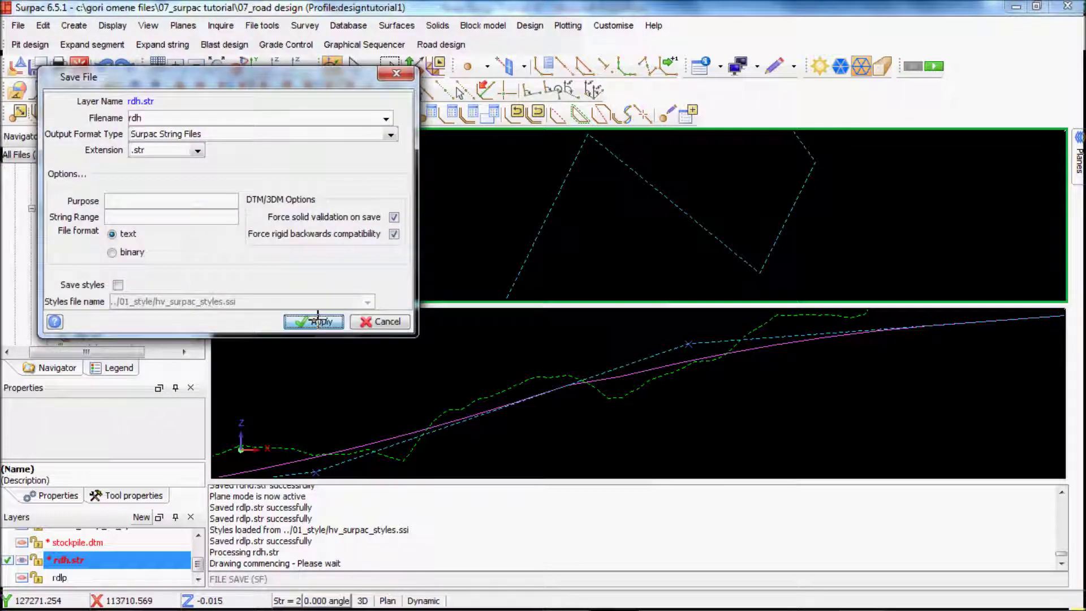
{"action": "left_click", "coordinate": [285, 247]}
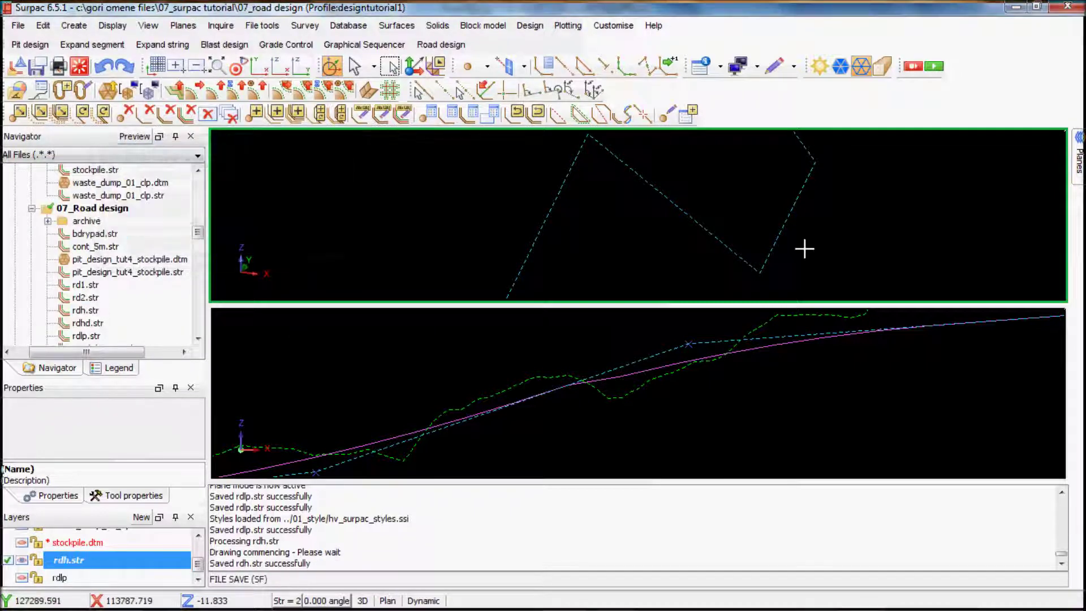
Reset the graphics workspace without saving the remaining layer changes
{"action": "scroll", "coordinate": [804, 249], "scroll_direction": "down", "scroll_amount": 2}
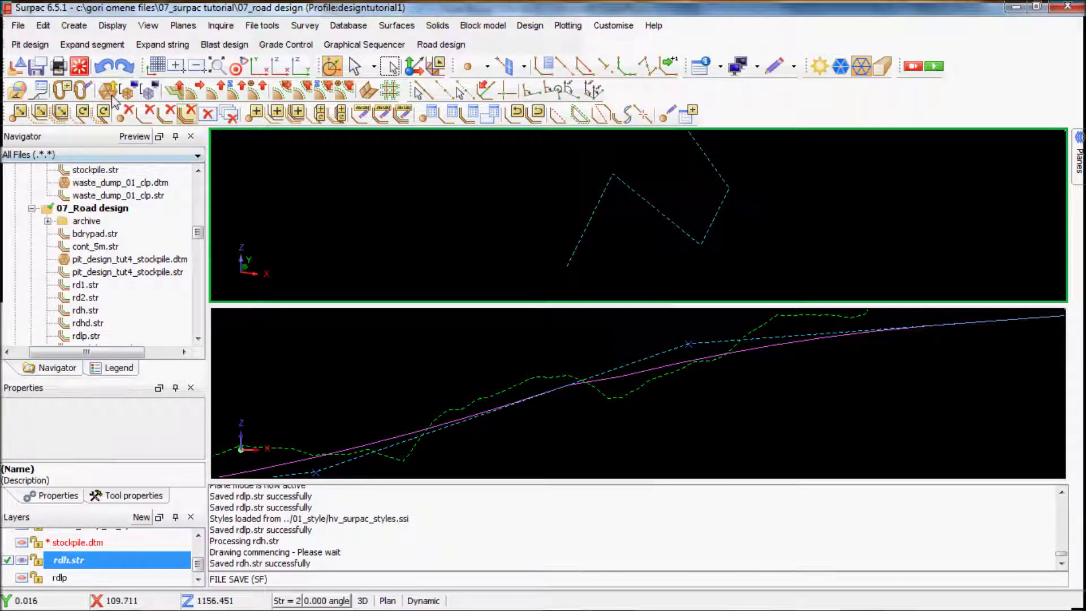
{"action": "left_click", "coordinate": [79, 67]}
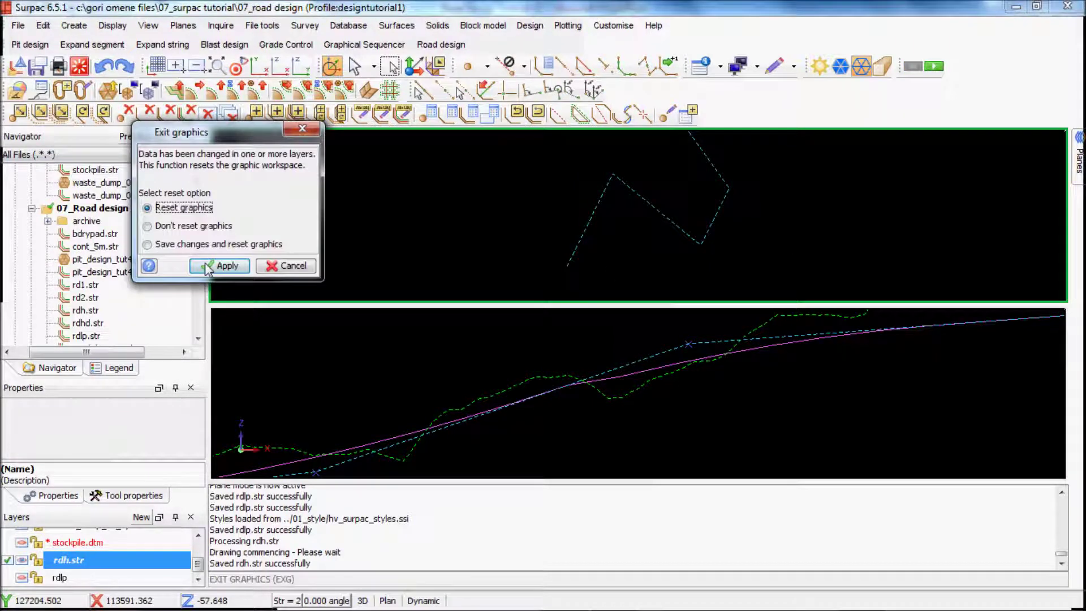
{"action": "left_click", "coordinate": [222, 263]}
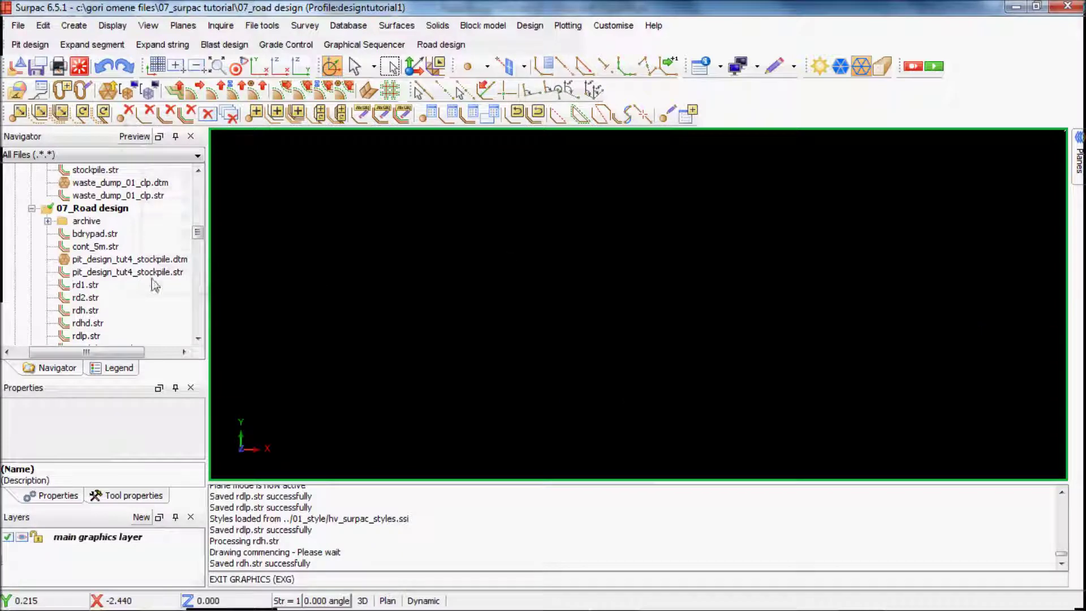
Reopen rdh.str from the 07_Road design folder and tilt the alignment into a 3D view
{"action": "scroll", "coordinate": [100, 309], "scroll_direction": "down", "scroll_amount": 1}
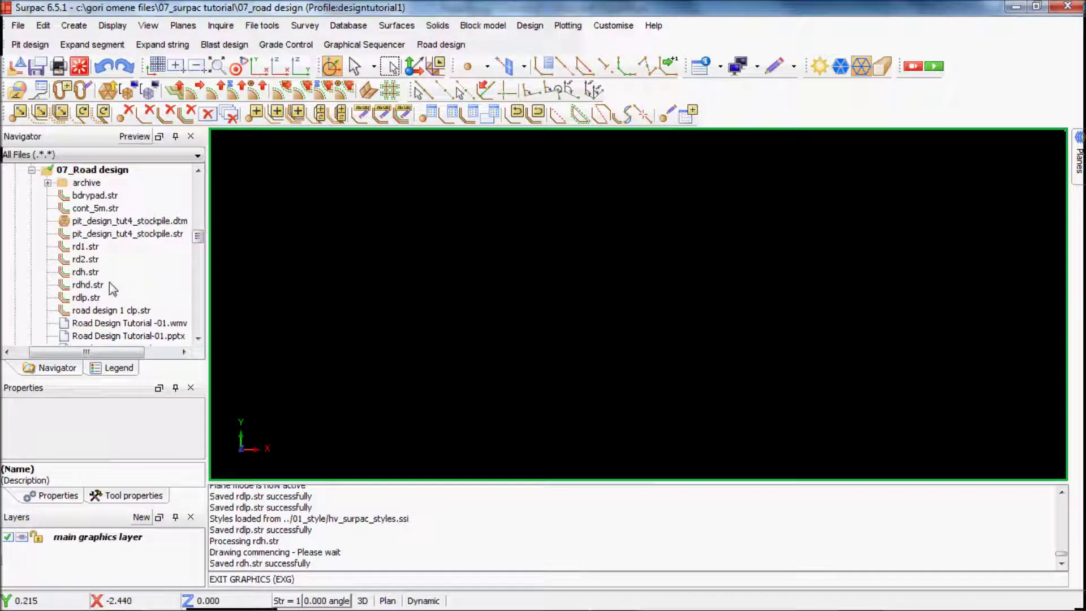
{"action": "left_click", "coordinate": [76, 272]}
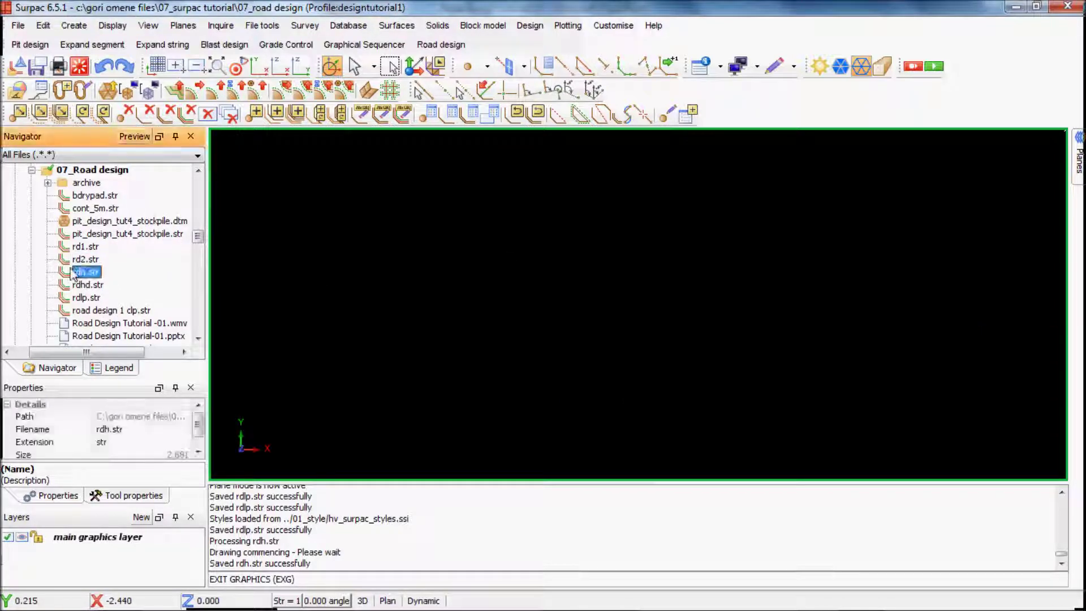
{"action": "left_click_drag", "start_coordinate": [75, 273], "coordinate": [617, 244]}
{"action": "scroll", "coordinate": [628, 266], "scroll_direction": "down", "scroll_amount": 5}
{"action": "left_click_drag", "start_coordinate": [719, 242], "coordinate": [616, 424]}
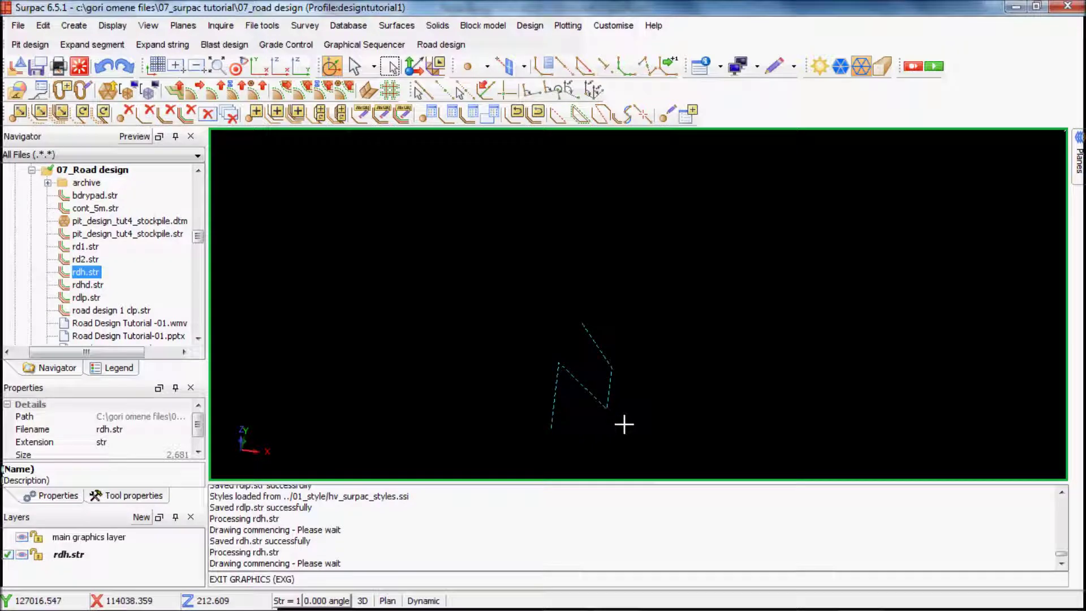
Save the rdh.str layer as a new Surpac string file named rdctl
{"action": "left_click", "coordinate": [37, 69]}
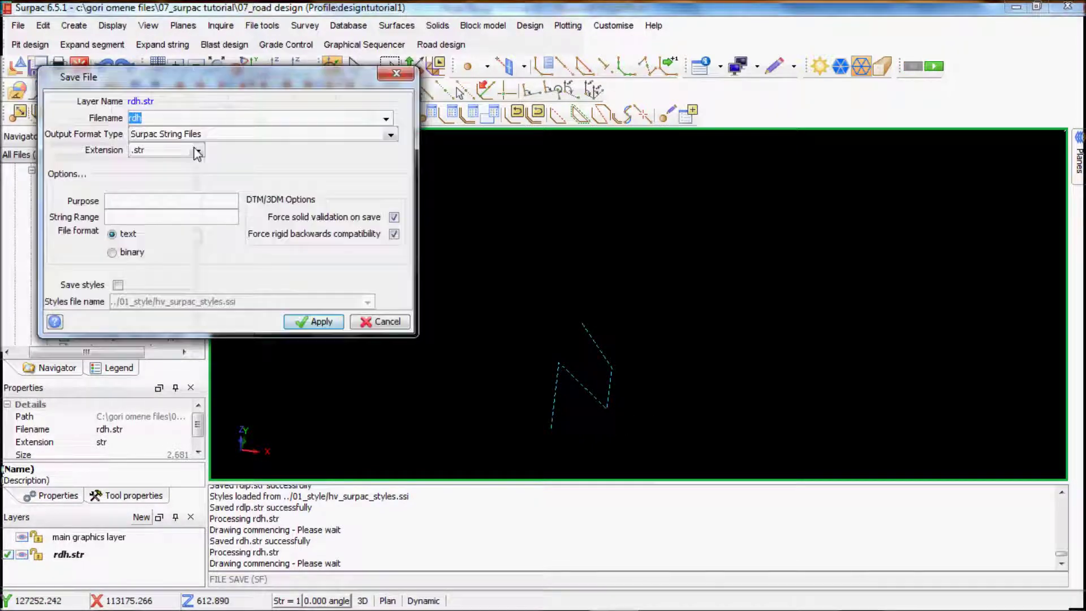
{"action": "left_click", "coordinate": [158, 120]}
{"action": "type", "text": "ctl"}
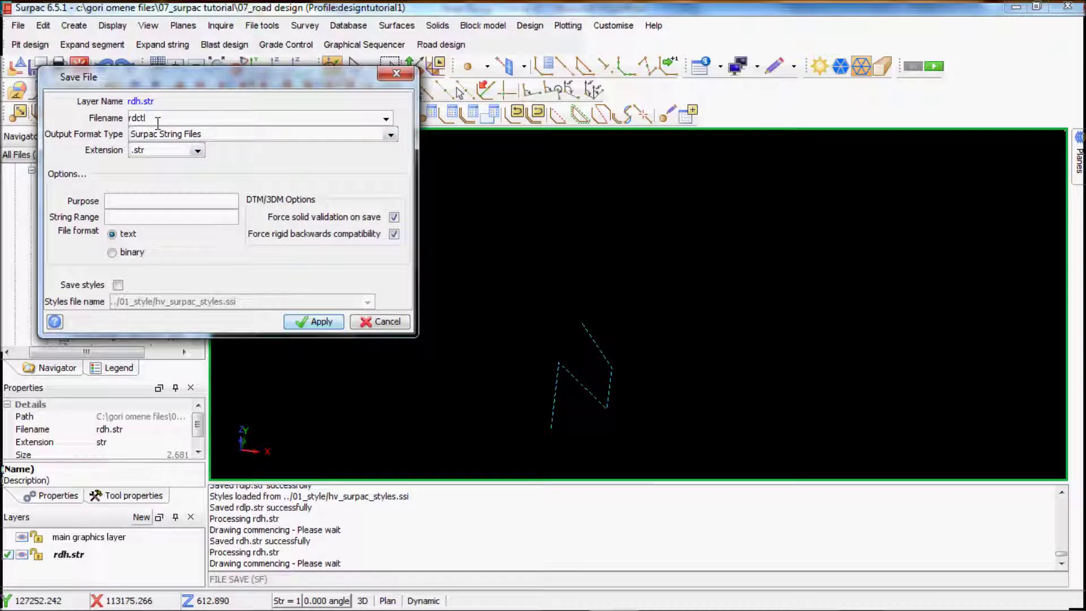
{"action": "left_click", "coordinate": [317, 321]}
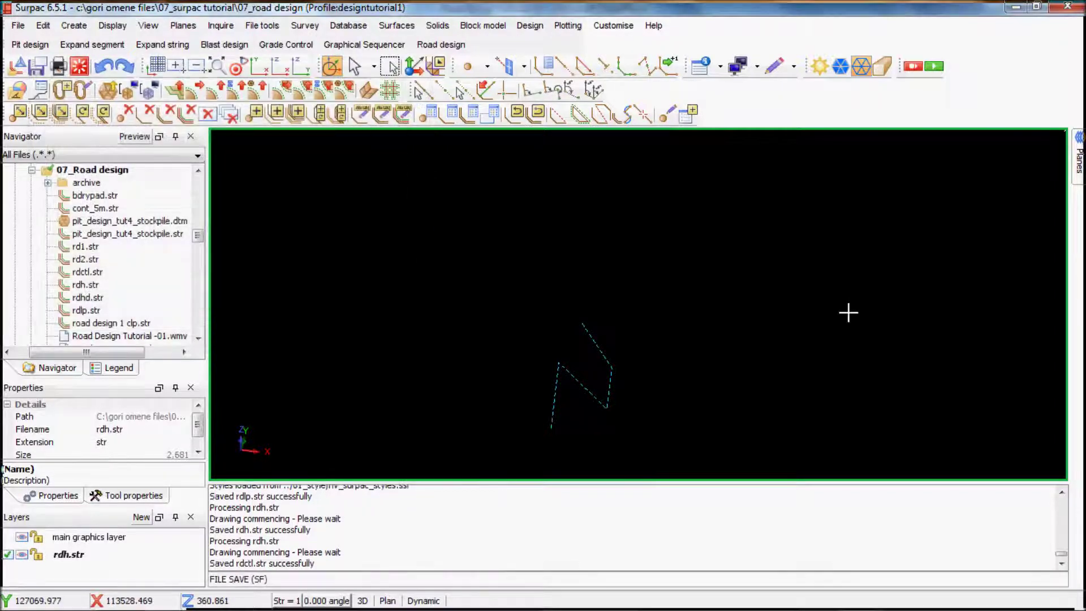
Delete the dashed tangent segment, leaving only the curved road centreline in the layer
{"action": "left_click", "coordinate": [170, 113]}
{"action": "left_click", "coordinate": [554, 374]}
{"action": "scroll", "coordinate": [635, 246], "scroll_direction": "up", "scroll_amount": 5}
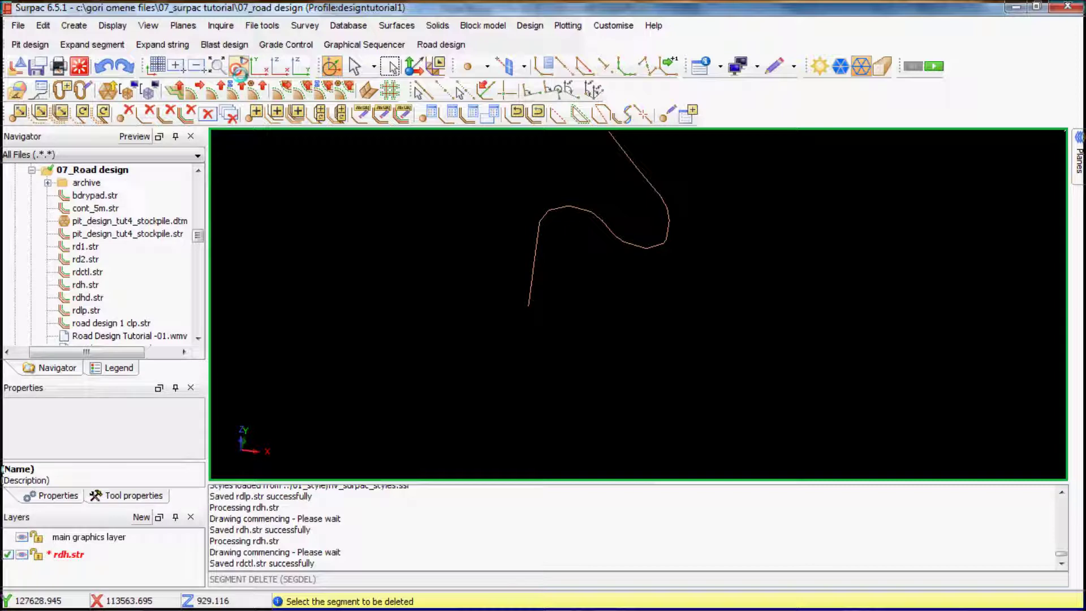
{"action": "key", "text": "Escape"}
Save the layer containing only the road centreline to rdctl.str, overwriting the existing file
{"action": "left_click", "coordinate": [36, 70]}
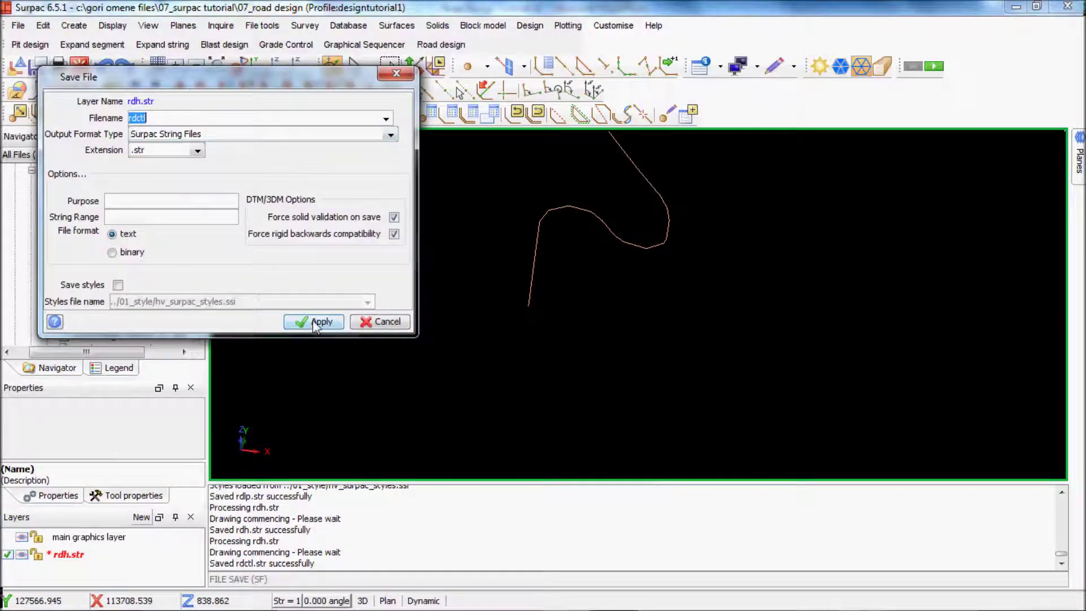
{"action": "left_click", "coordinate": [315, 323]}
{"action": "left_click", "coordinate": [291, 245]}
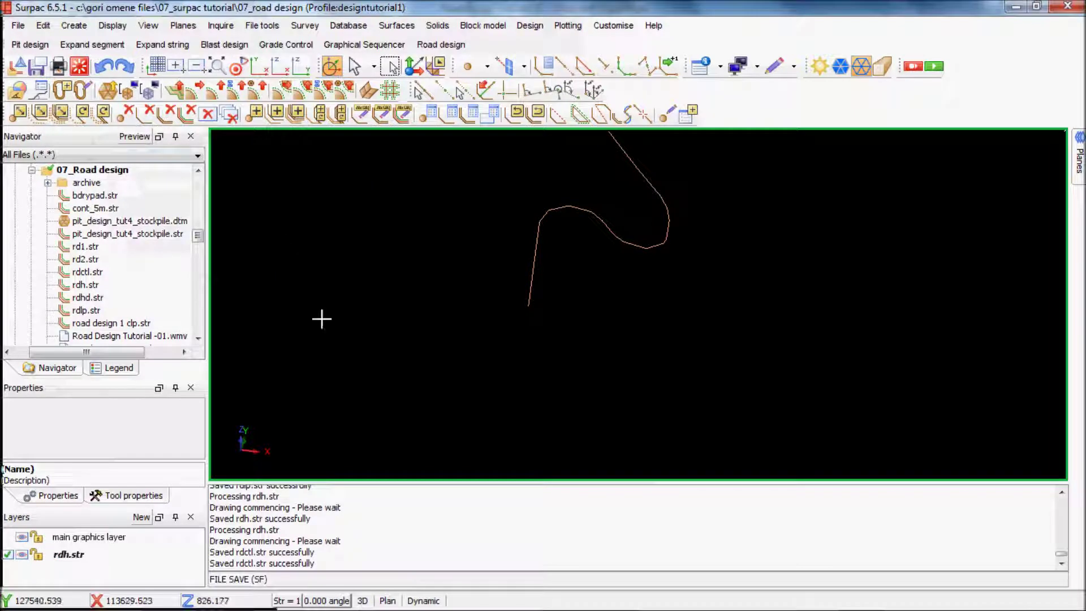
Delete the rdh.str layer and open rdctl.str in an oblique 3D view
{"action": "right_click", "coordinate": [76, 556]}
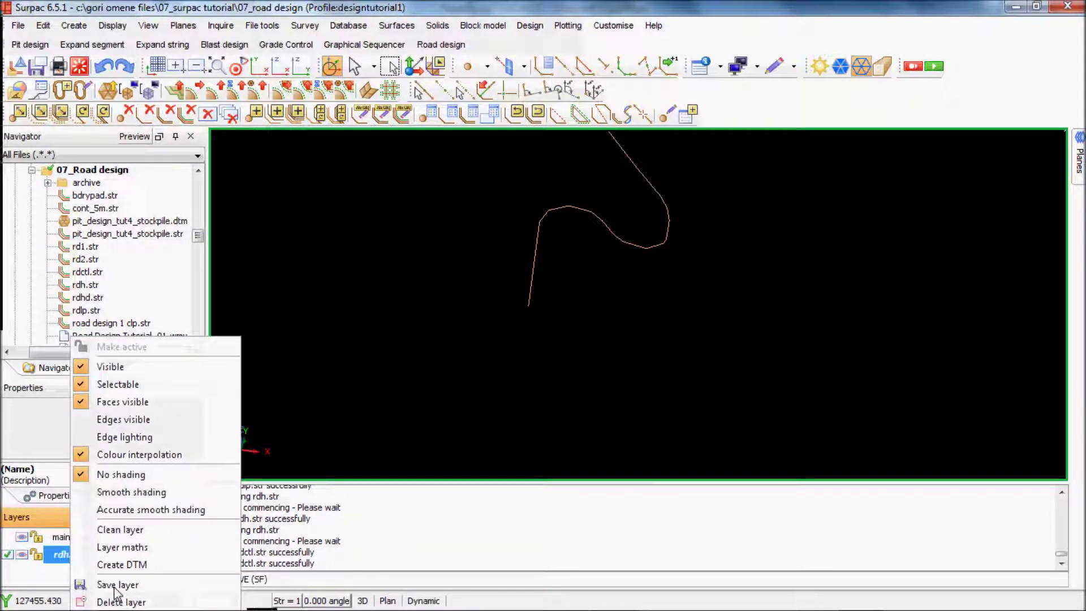
{"action": "left_click", "coordinate": [120, 602]}
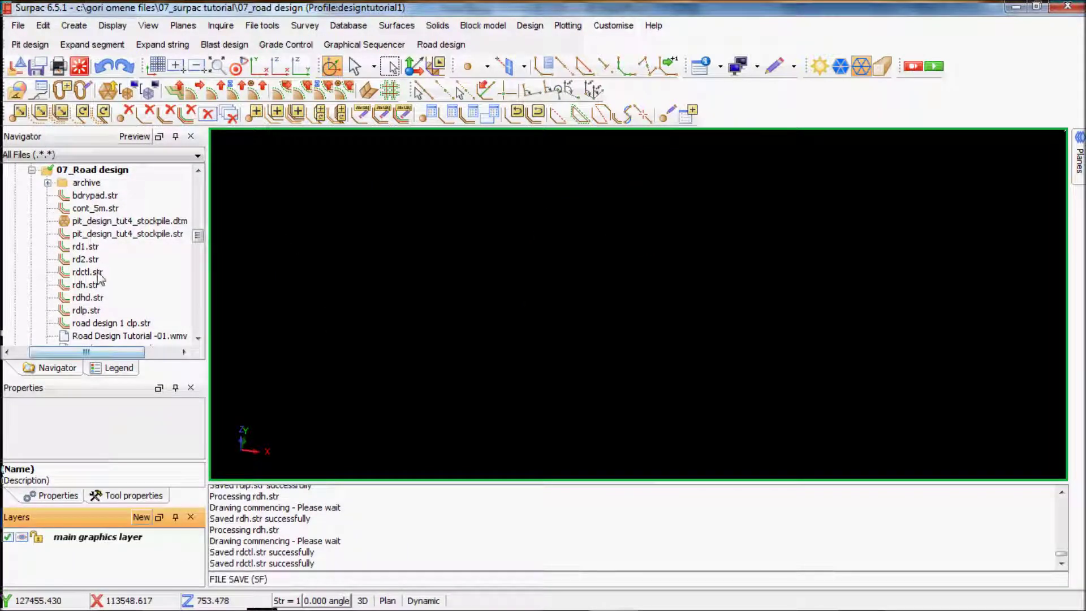
{"action": "left_click_drag", "start_coordinate": [94, 276], "coordinate": [676, 293]}
{"action": "middle_click_drag", "start_coordinate": [669, 317], "coordinate": [621, 297]}
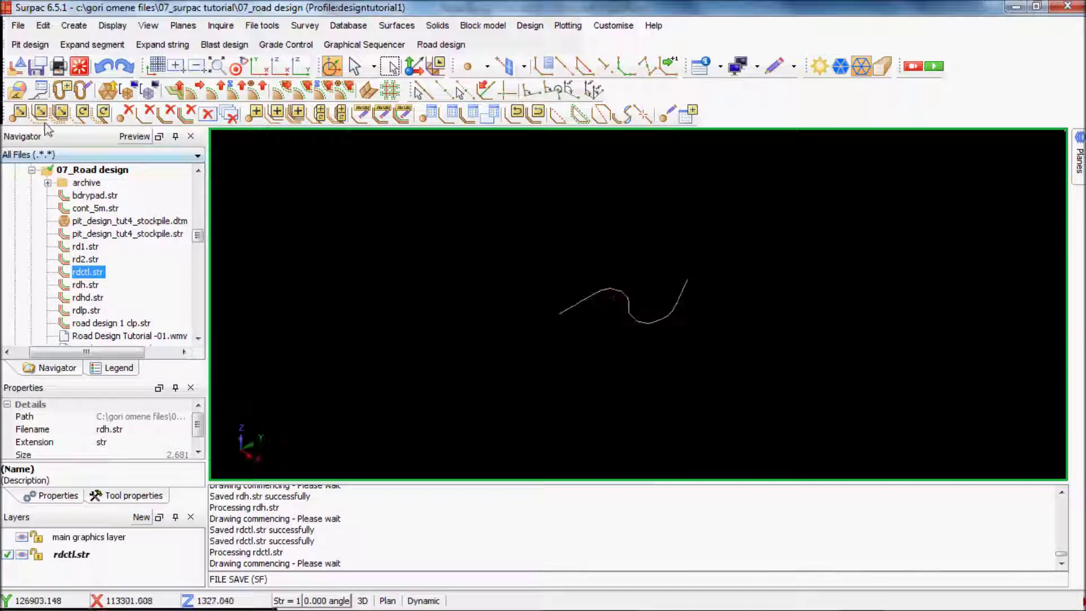
Renumber the road centreline string in rdctl.str to string 22
{"action": "left_click", "coordinate": [389, 112]}
{"action": "left_click", "coordinate": [621, 310]}
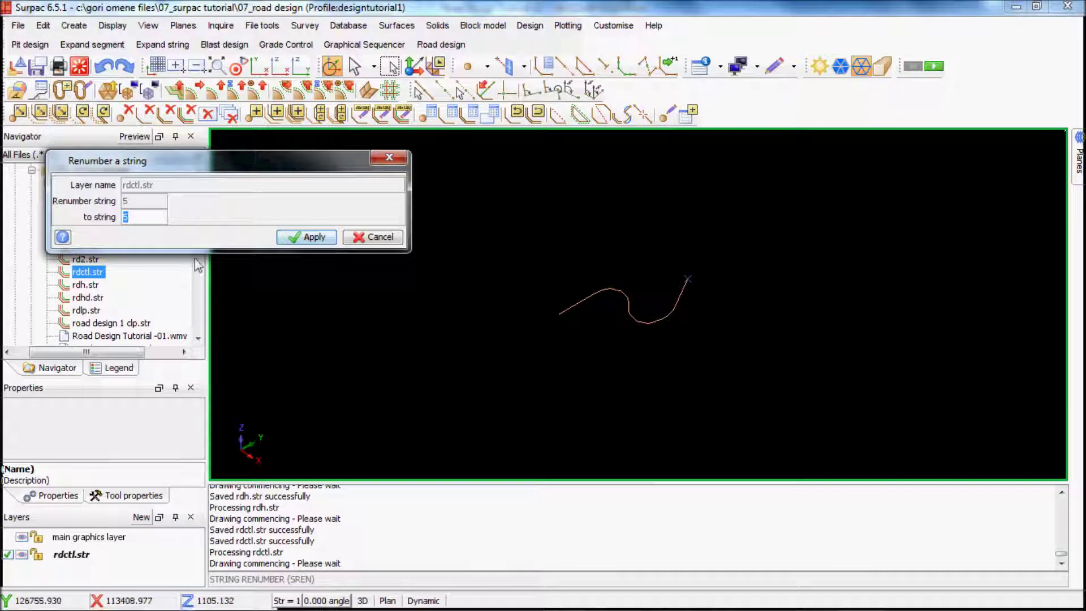
{"action": "type", "text": "22"}
{"action": "left_click", "coordinate": [303, 236]}
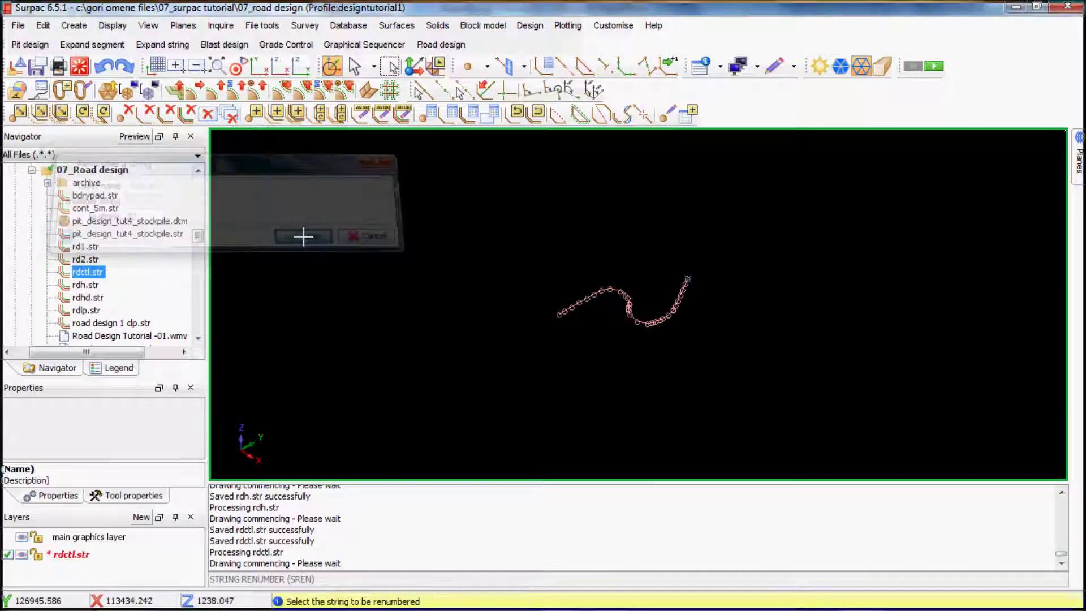
Change the road centreline's string number in rdctl.str to 21
{"action": "left_click", "coordinate": [643, 309]}
{"action": "type", "text": "21"}
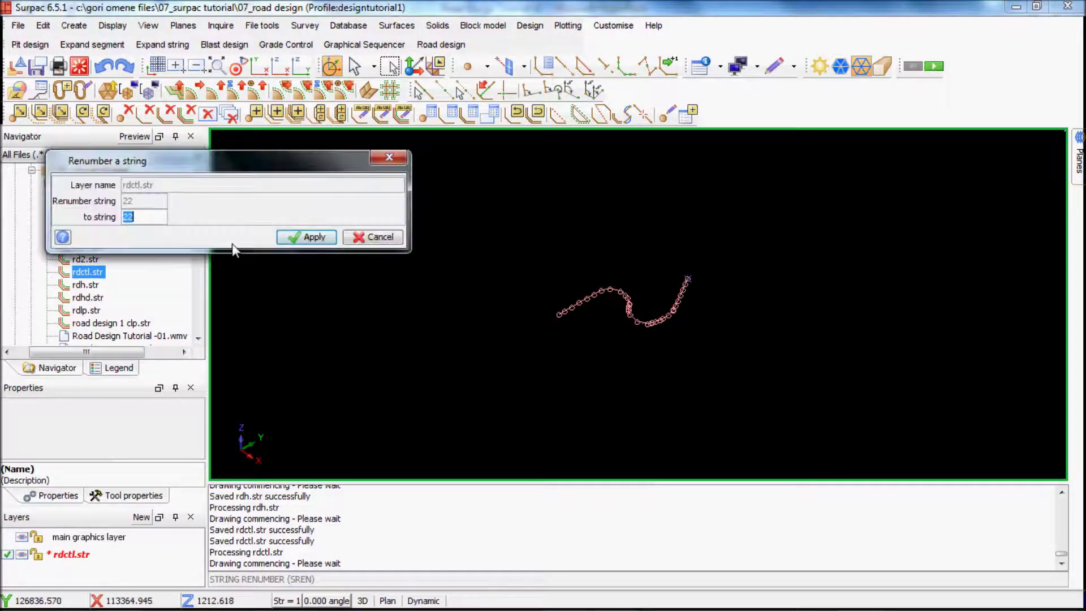
{"action": "left_click", "coordinate": [306, 237]}
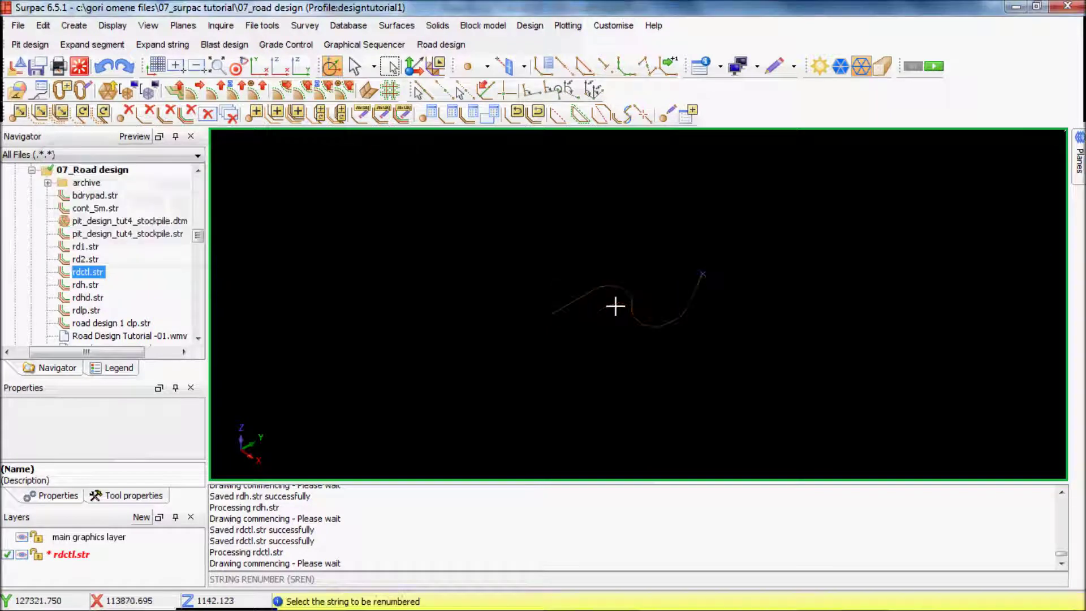
Renumber the road centreline string in rdctl.str to string 2
{"action": "left_click", "coordinate": [696, 327]}
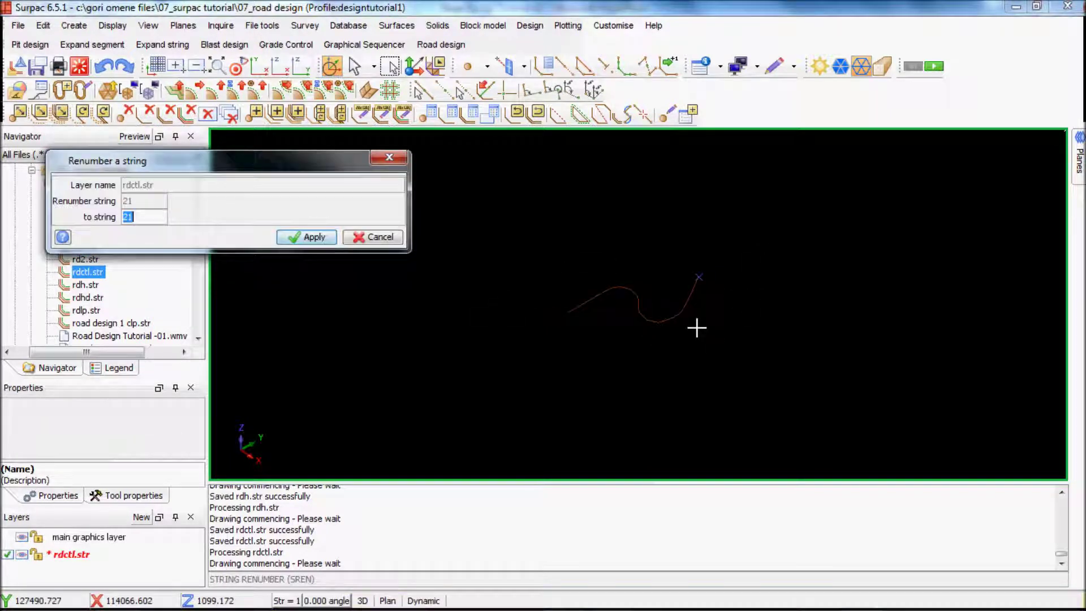
{"action": "left_click", "coordinate": [371, 237]}
{"action": "left_click", "coordinate": [660, 320]}
{"action": "type", "text": "2"}
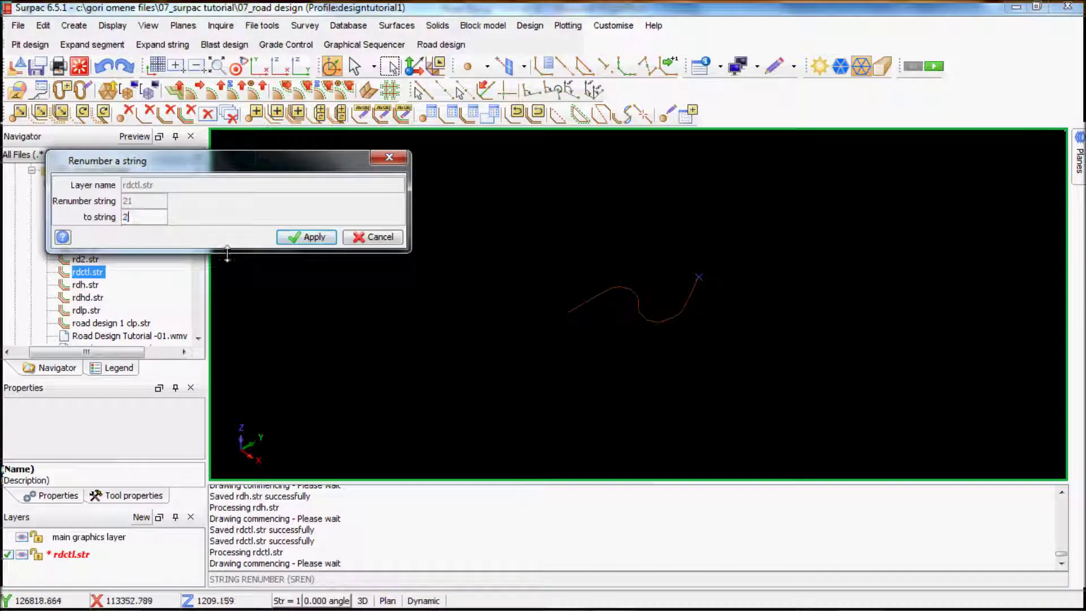
{"action": "left_click", "coordinate": [306, 237]}
{"action": "scroll", "coordinate": [665, 327], "scroll_direction": "up", "scroll_amount": 3}
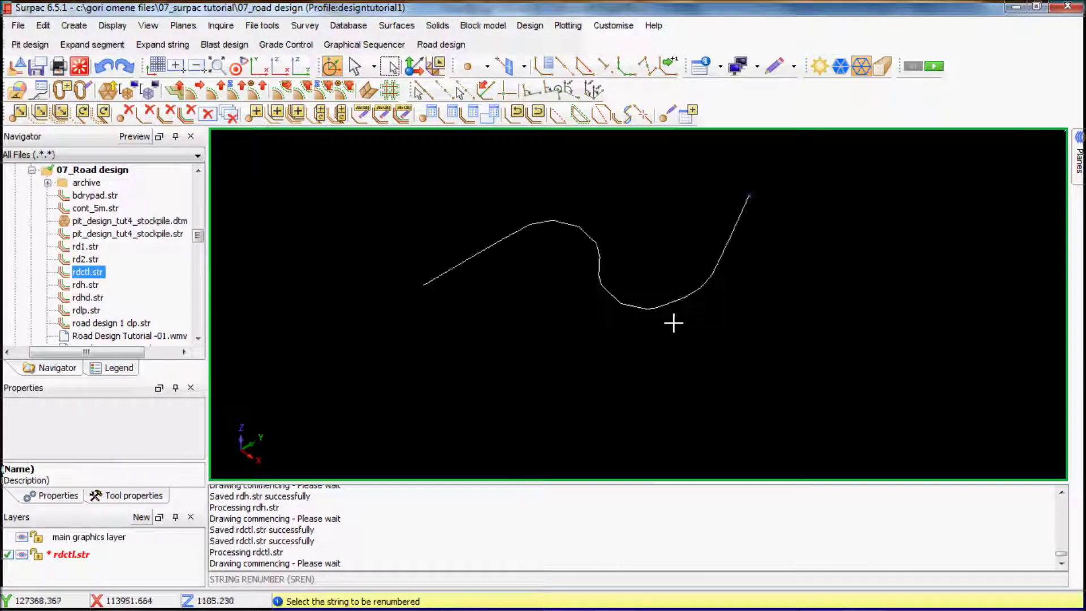
Switch to plan view and save the renumbered centreline to rdctl.str, overwriting the existing file
{"action": "left_click", "coordinate": [259, 66]}
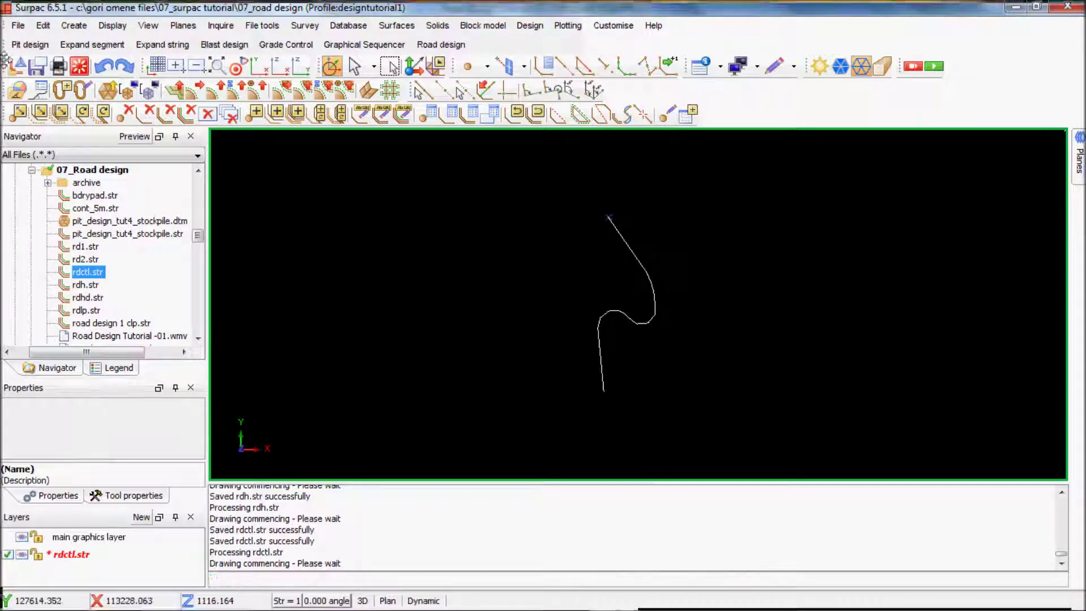
{"action": "left_click", "coordinate": [37, 66]}
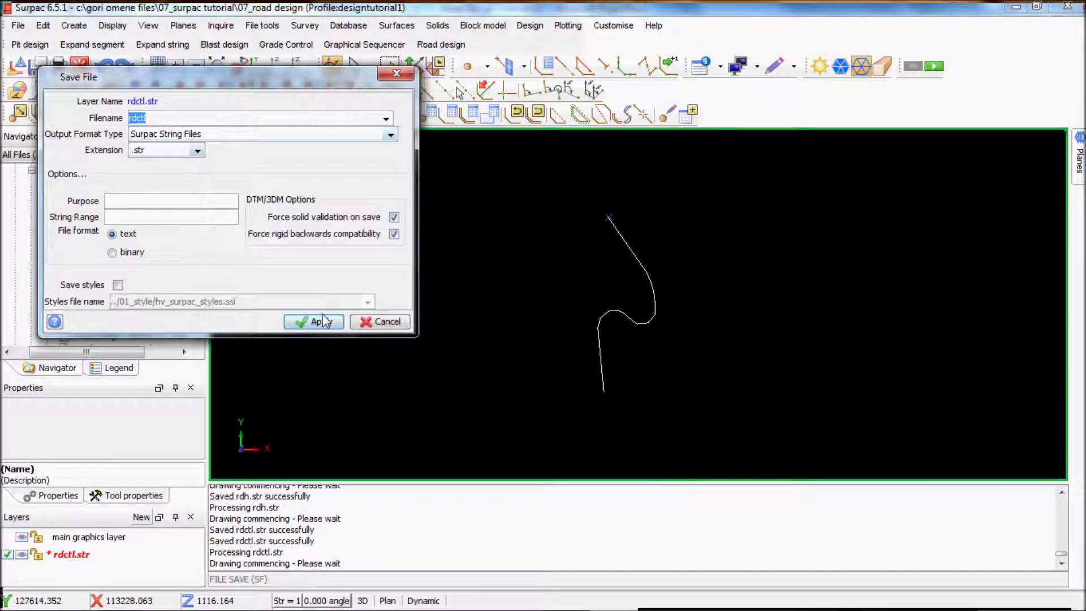
{"action": "left_click", "coordinate": [322, 323]}
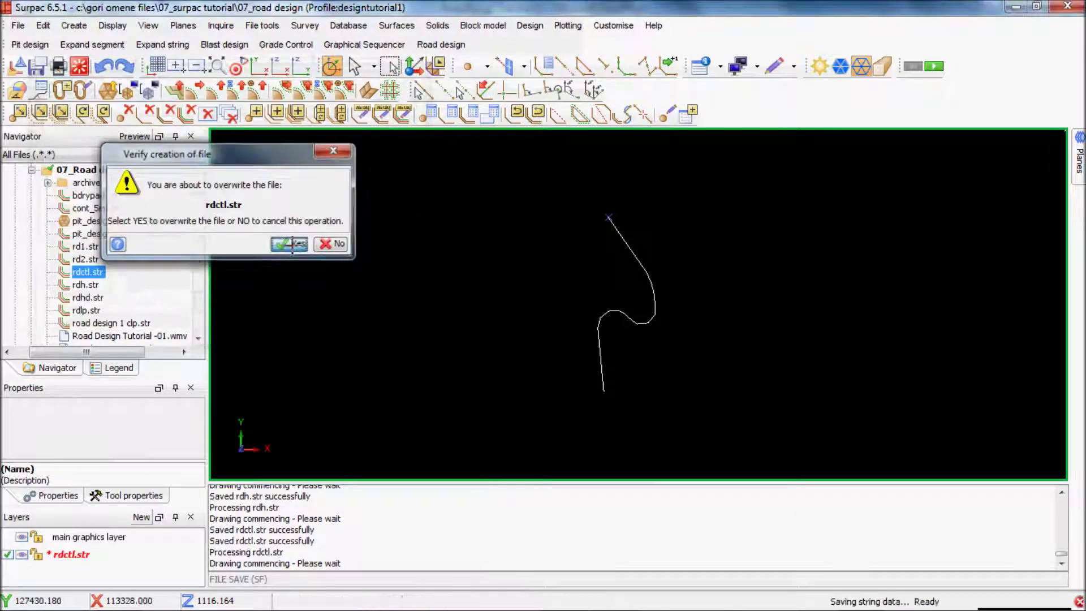
{"action": "left_click", "coordinate": [328, 242]}
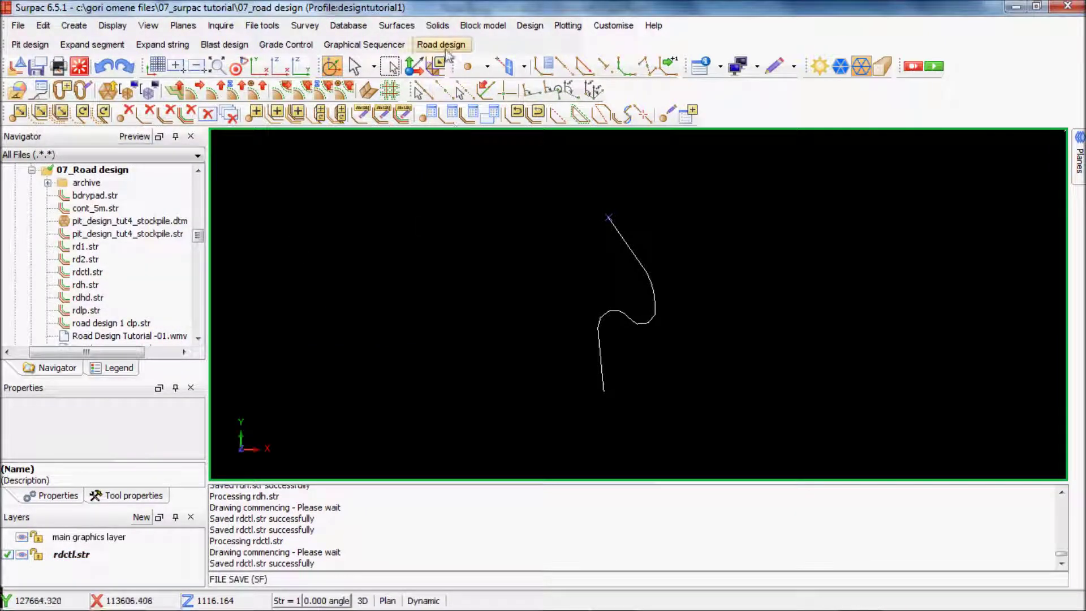
Create a road outline from the centreline as string 21, with left and right widths of 5 and both ends joined
{"action": "left_click", "coordinate": [443, 47]}
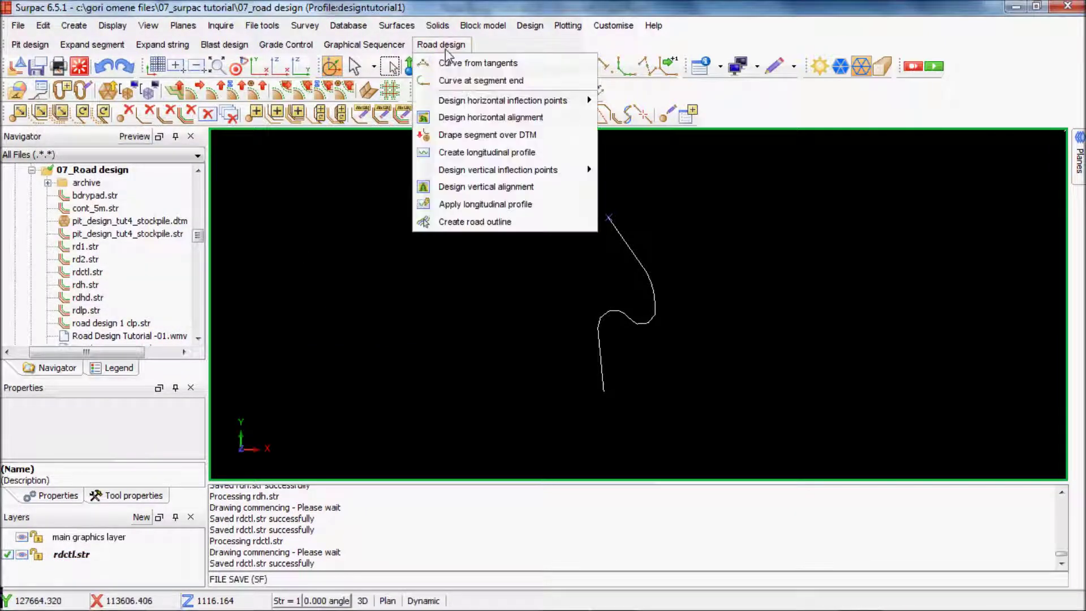
{"action": "left_click", "coordinate": [476, 222]}
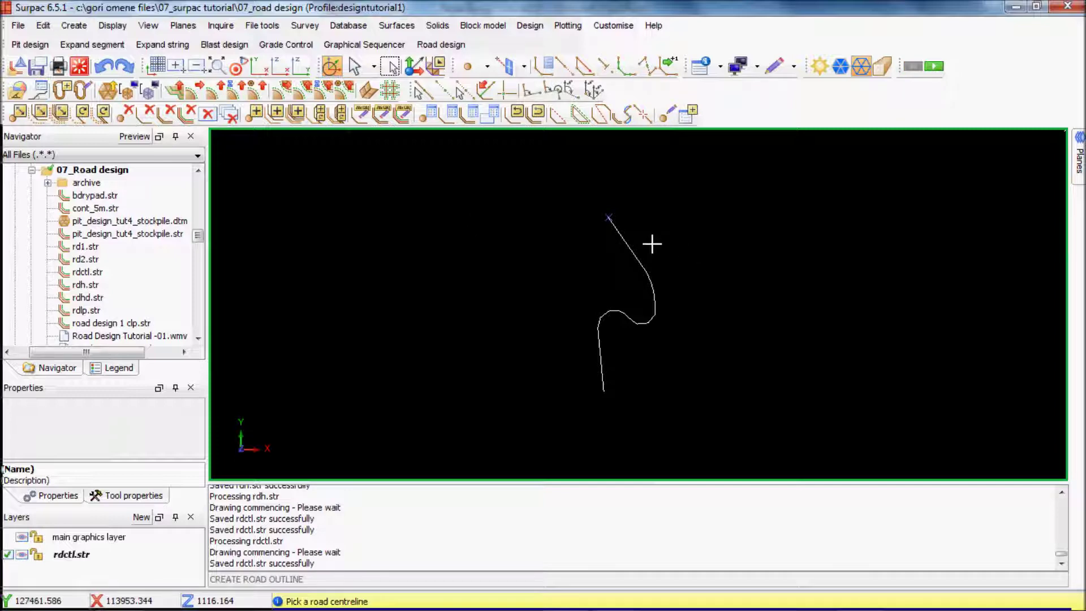
{"action": "left_click", "coordinate": [629, 241]}
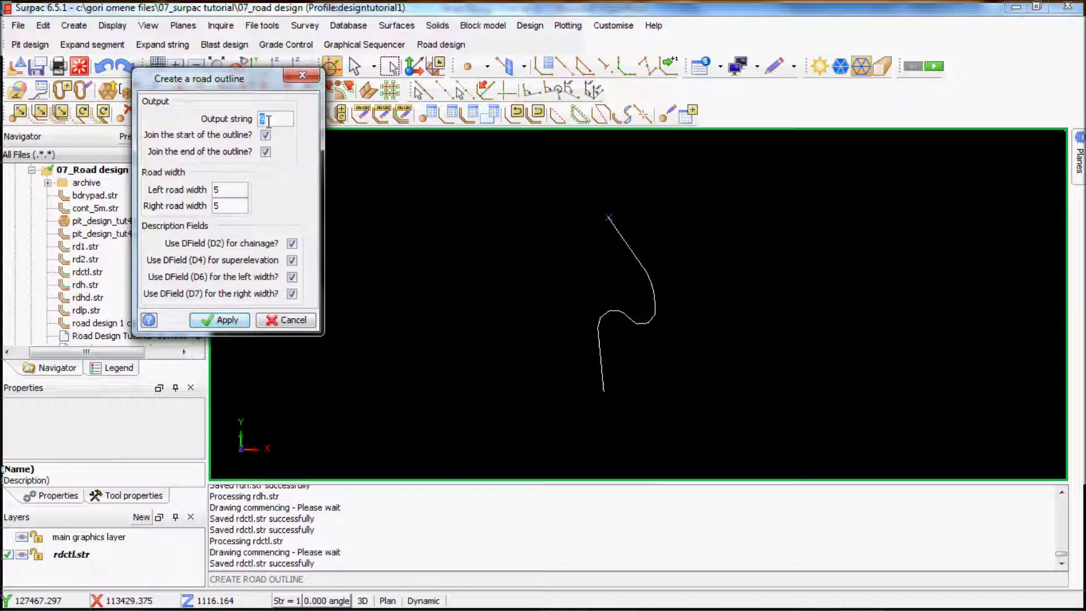
{"action": "type", "text": "1"}
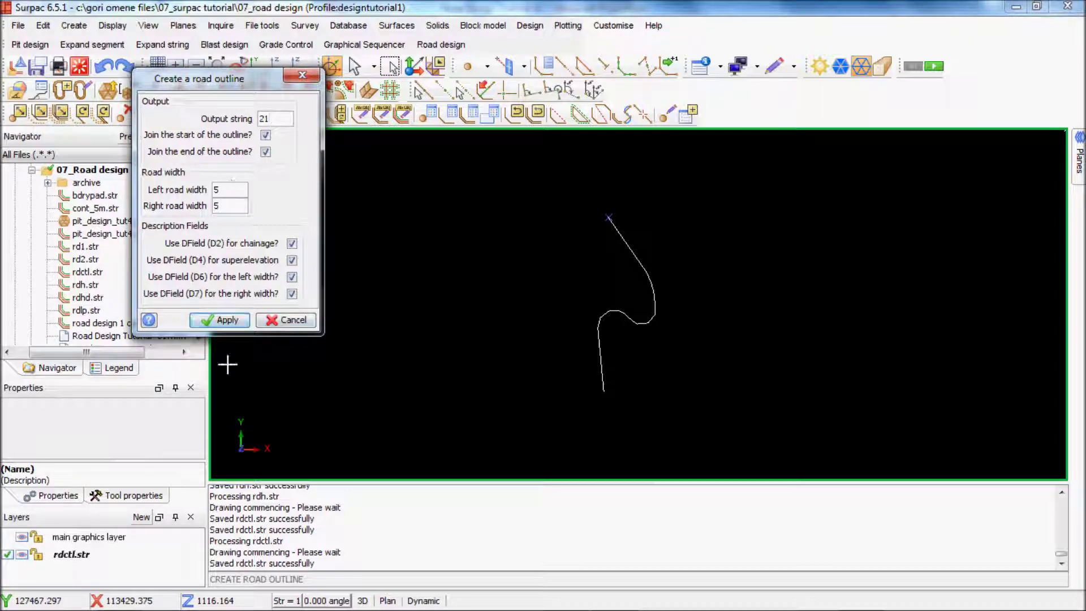
{"action": "left_click", "coordinate": [226, 321]}
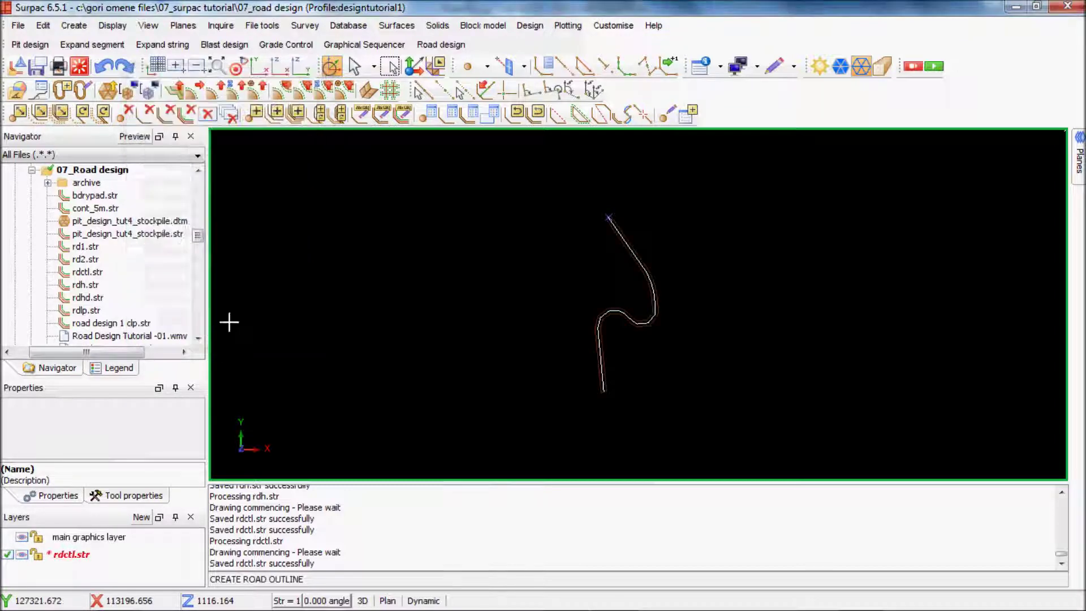
Examine the road outline along both sides of the centreline and at its ends in 3D
{"action": "scroll", "coordinate": [779, 322], "scroll_direction": "up", "scroll_amount": 5}
{"action": "scroll", "coordinate": [594, 317], "scroll_direction": "down", "scroll_amount": 4}
{"action": "left_click_drag", "start_coordinate": [610, 334], "coordinate": [548, 315]}
{"action": "scroll", "coordinate": [662, 250], "scroll_direction": "up", "scroll_amount": 5}
{"action": "scroll", "coordinate": [600, 260], "scroll_direction": "down", "scroll_amount": 5}
{"action": "scroll", "coordinate": [516, 184], "scroll_direction": "up", "scroll_amount": 4}
{"action": "scroll", "coordinate": [761, 308], "scroll_direction": "down", "scroll_amount": 4}
{"action": "left_click_drag", "start_coordinate": [761, 307], "coordinate": [562, 234]}
{"action": "scroll", "coordinate": [562, 234], "scroll_direction": "up", "scroll_amount": 4}
{"action": "scroll", "coordinate": [562, 234], "scroll_direction": "up", "scroll_amount": 2}
{"action": "scroll", "coordinate": [634, 221], "scroll_direction": "down", "scroll_amount": 3}
{"action": "scroll", "coordinate": [659, 155], "scroll_direction": "up", "scroll_amount": 4}
{"action": "scroll", "coordinate": [715, 182], "scroll_direction": "down", "scroll_amount": 3}
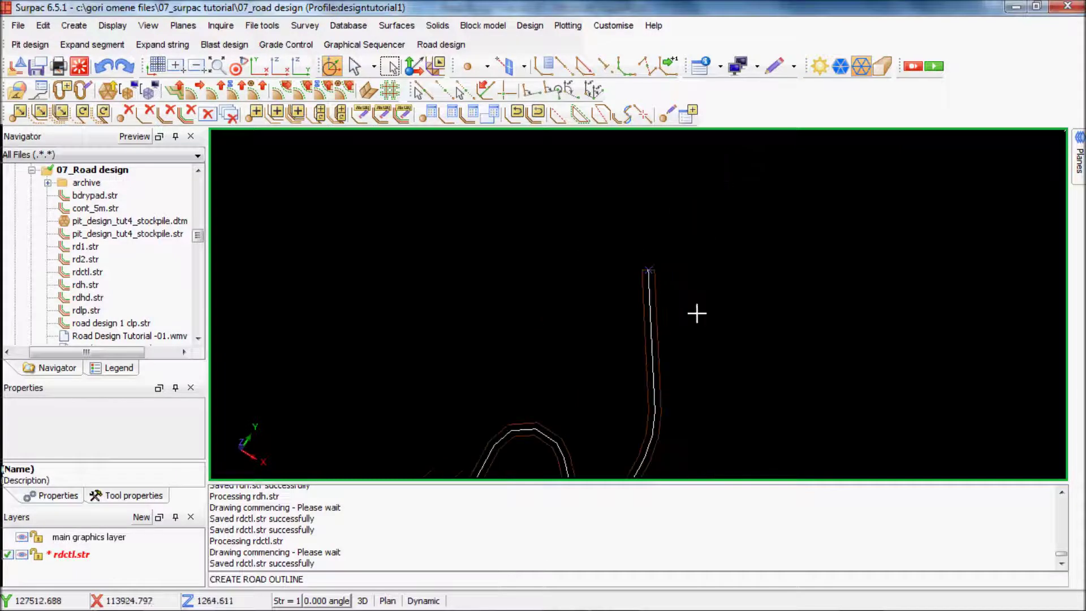
{"action": "scroll", "coordinate": [696, 310], "scroll_direction": "down", "scroll_amount": 2}
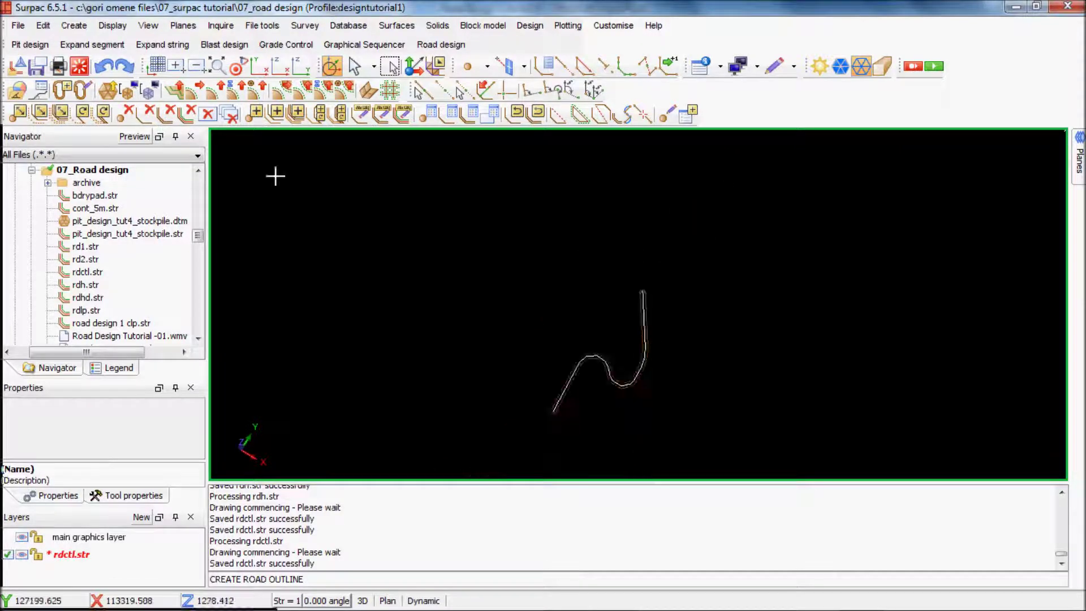
Clean the road outline segment with the Spikes function set to remove, using a 5.0 degree trap angle
{"action": "left_click", "coordinate": [44, 26]}
{"action": "mouse_move", "coordinate": [78, 77]}
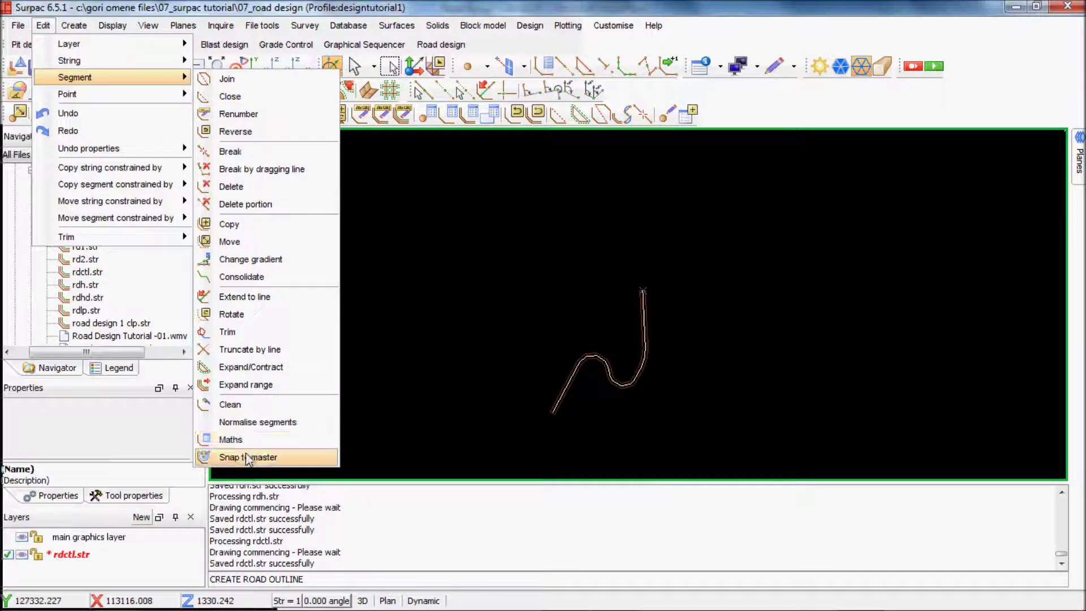
{"action": "left_click", "coordinate": [237, 403]}
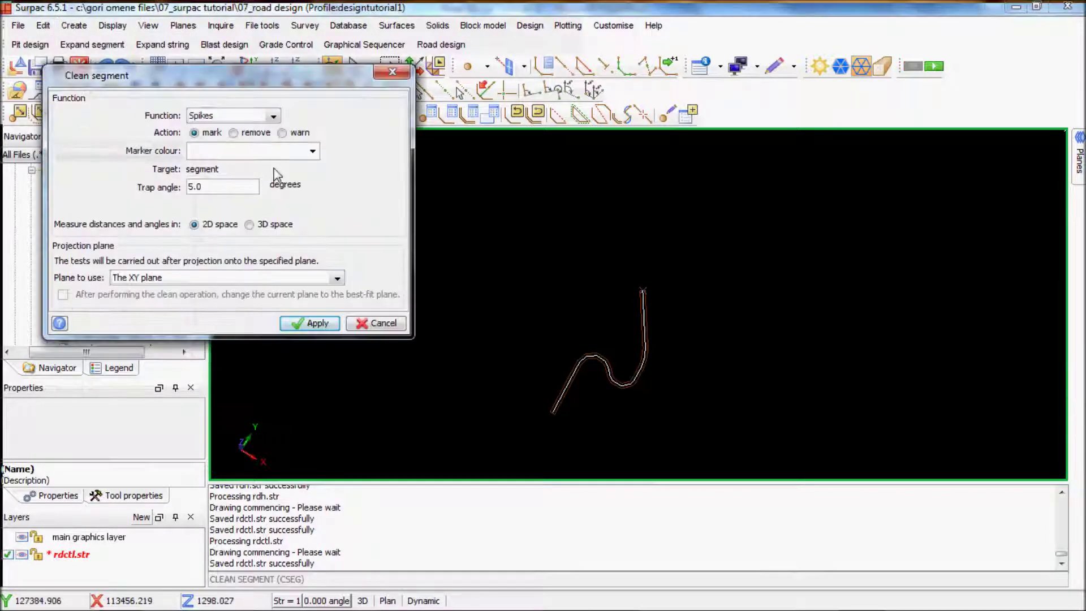
{"action": "left_click", "coordinate": [233, 133]}
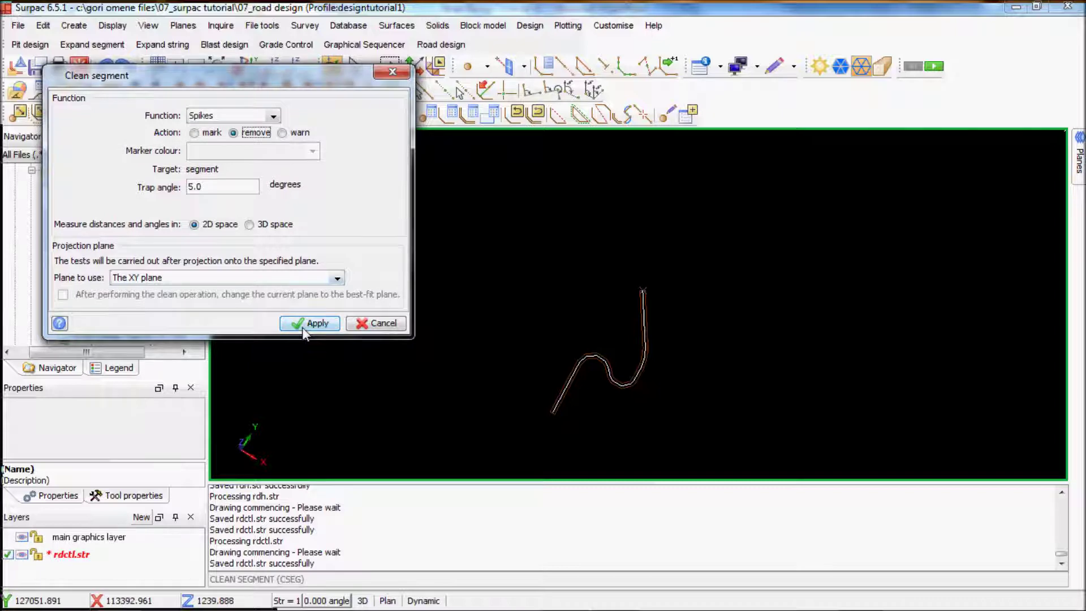
{"action": "left_click", "coordinate": [302, 324]}
{"action": "left_click", "coordinate": [639, 320]}
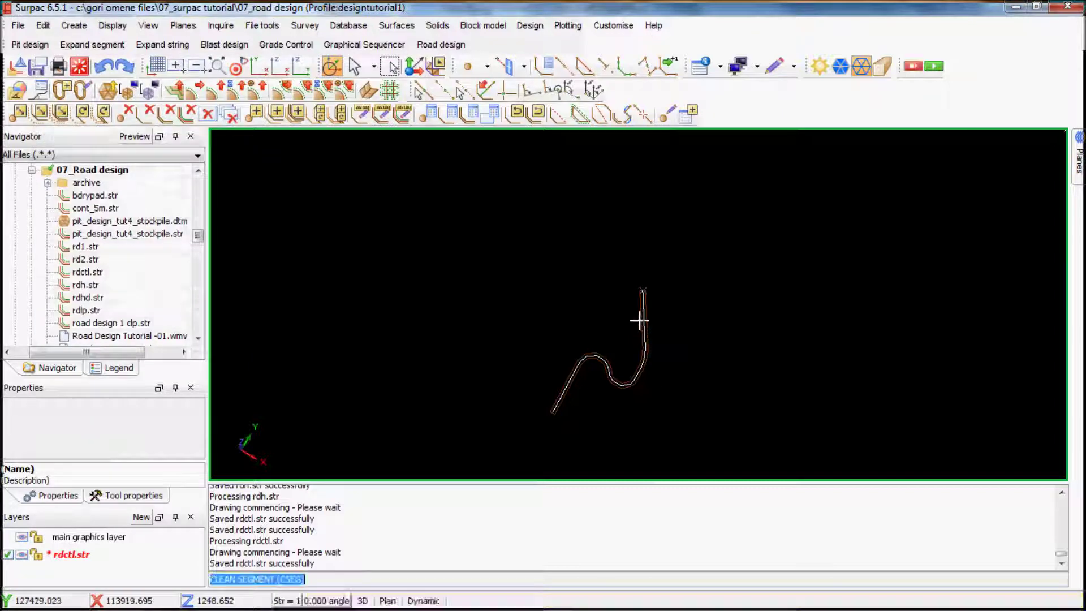
{"action": "scroll", "coordinate": [600, 328], "scroll_direction": "up", "scroll_amount": 2}
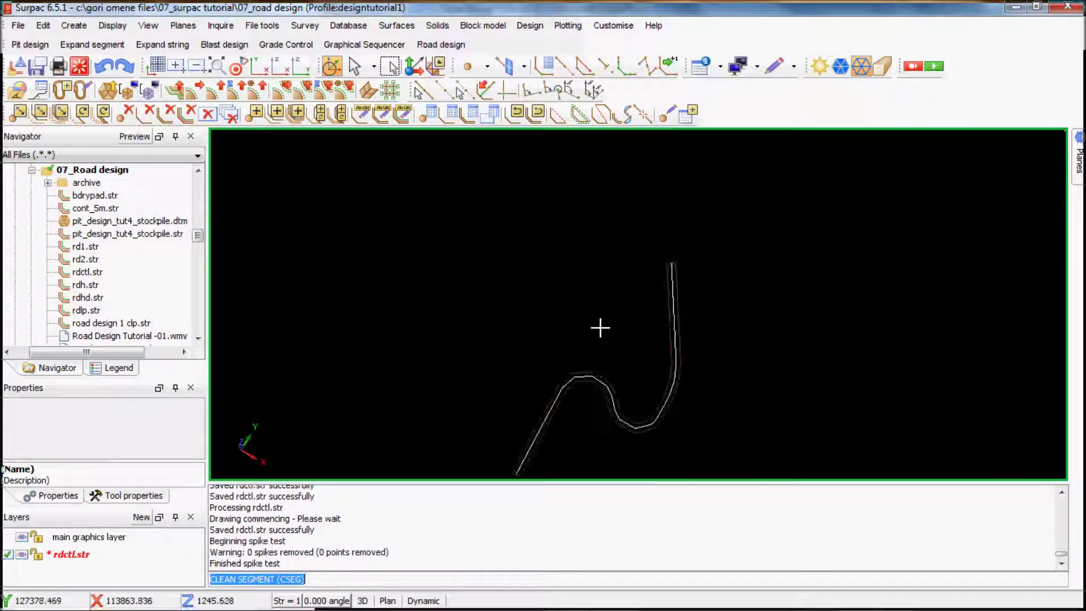
Clean the road outline segment again with the Duplicate Point function set to remove
{"action": "key", "text": "Return"}
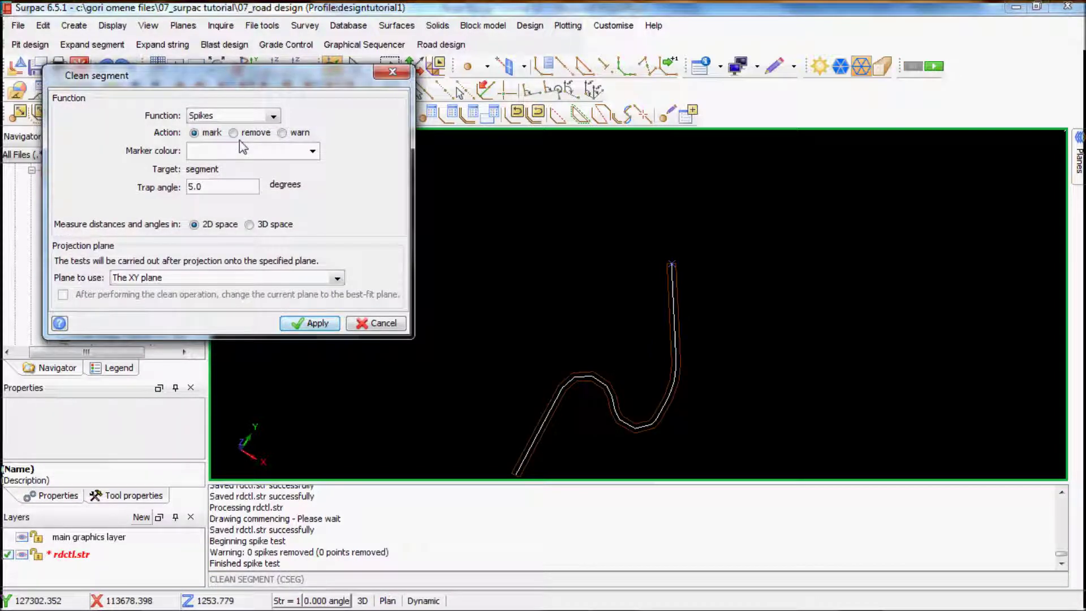
{"action": "left_click", "coordinate": [268, 116]}
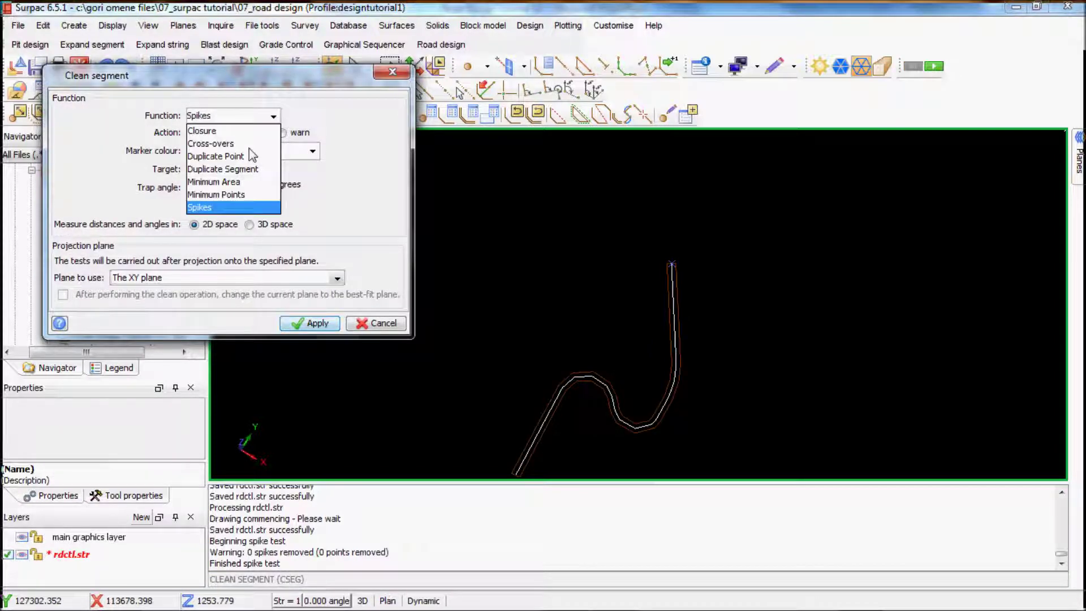
{"action": "left_click", "coordinate": [220, 158]}
{"action": "left_click", "coordinate": [311, 323]}
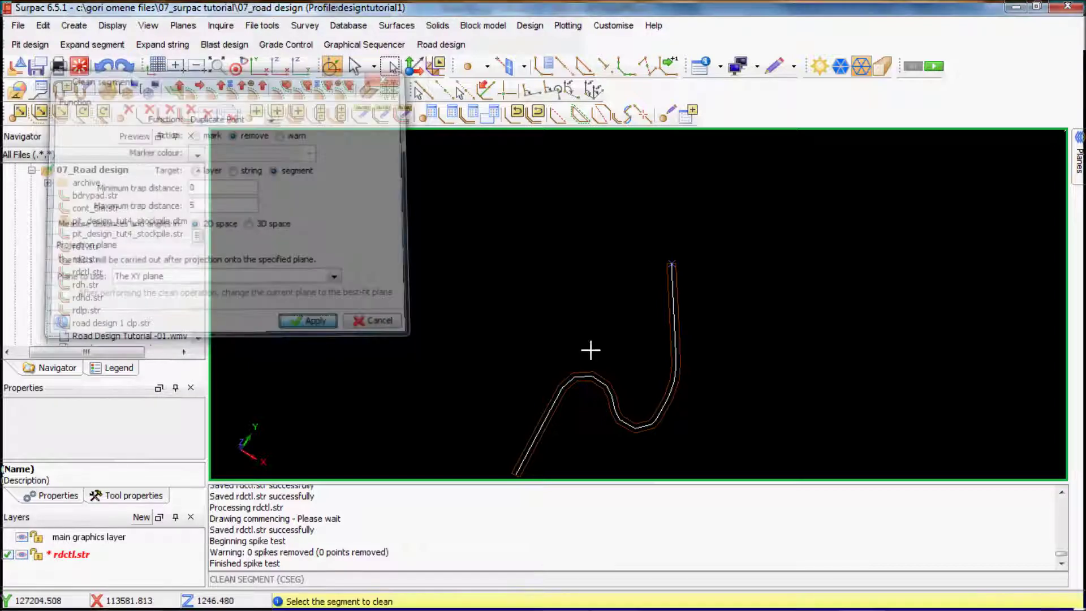
{"action": "left_click", "coordinate": [621, 398]}
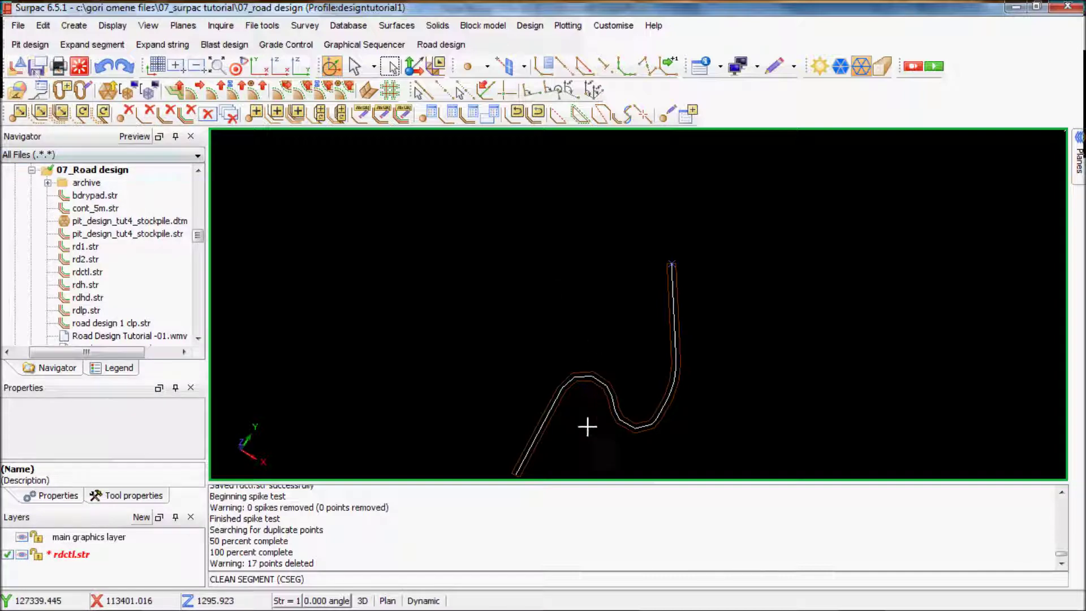
Save the cleaned road outline and centreline to rdctl.str, overwriting the existing file
{"action": "left_click", "coordinate": [317, 320]}
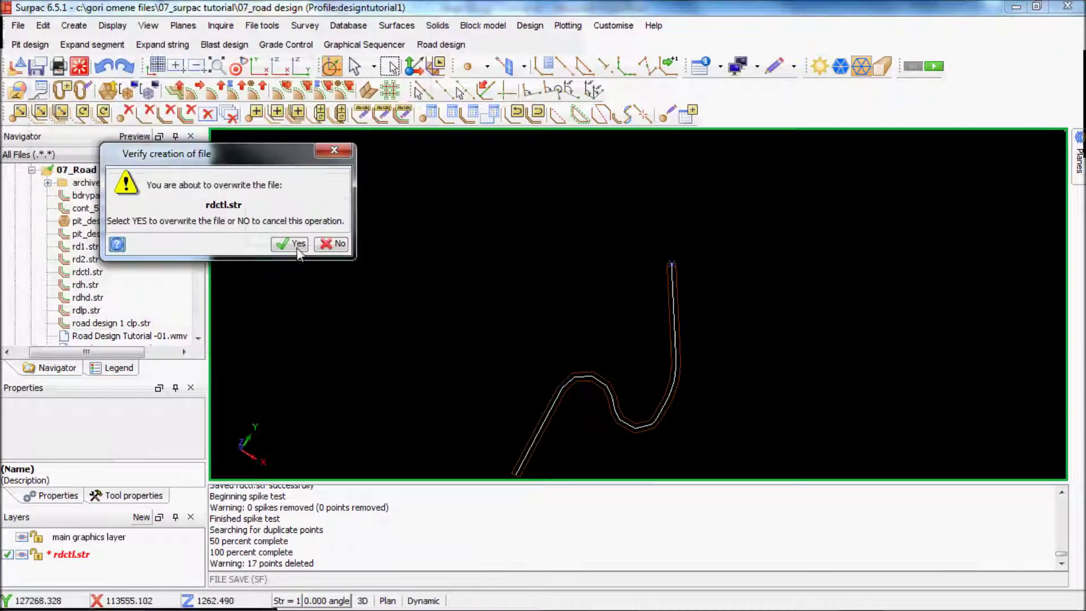
{"action": "left_click", "coordinate": [297, 245]}
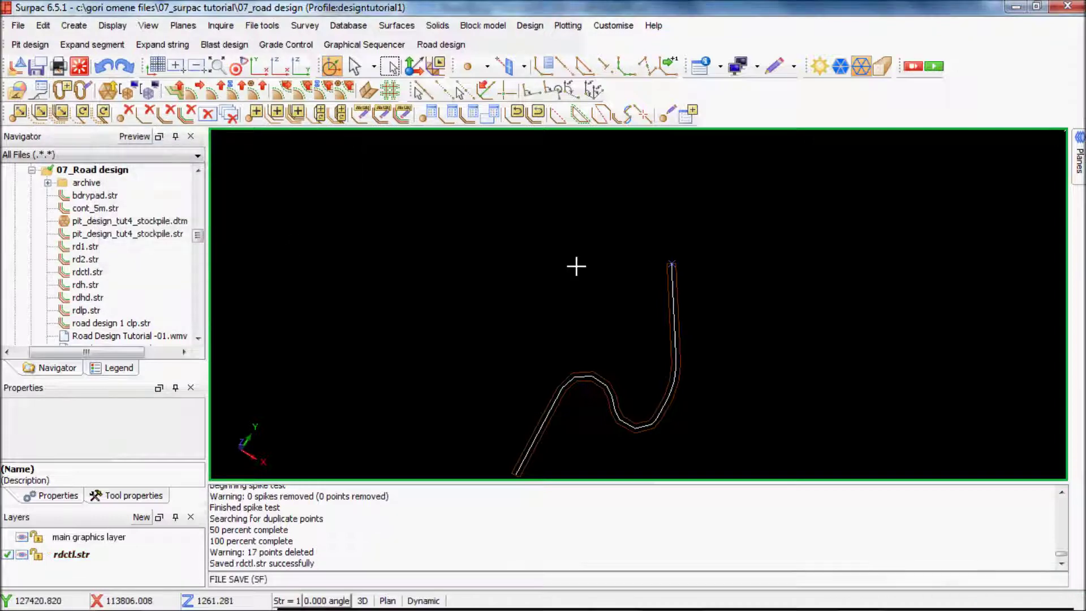
{"action": "scroll", "coordinate": [576, 266], "scroll_direction": "down", "scroll_amount": 3}
{"action": "scroll", "coordinate": [622, 345], "scroll_direction": "up", "scroll_amount": 2}
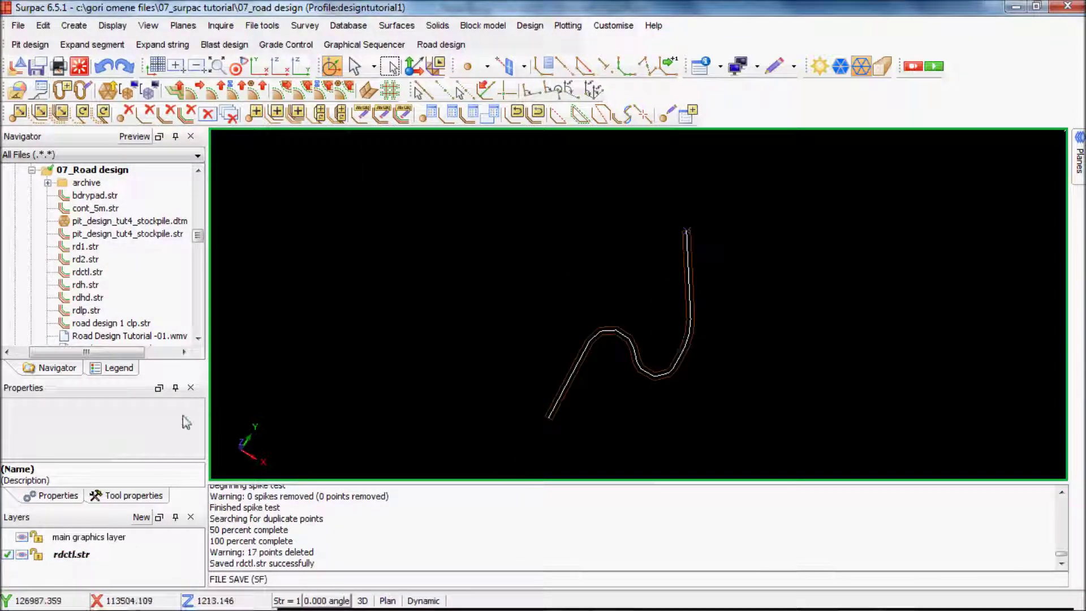
Load the terrain surface road_design_1_clp.dtm alongside rdctl.str and examine in 3D where the road meets the ground
{"action": "scroll", "coordinate": [148, 263], "scroll_direction": "down", "scroll_amount": 1}
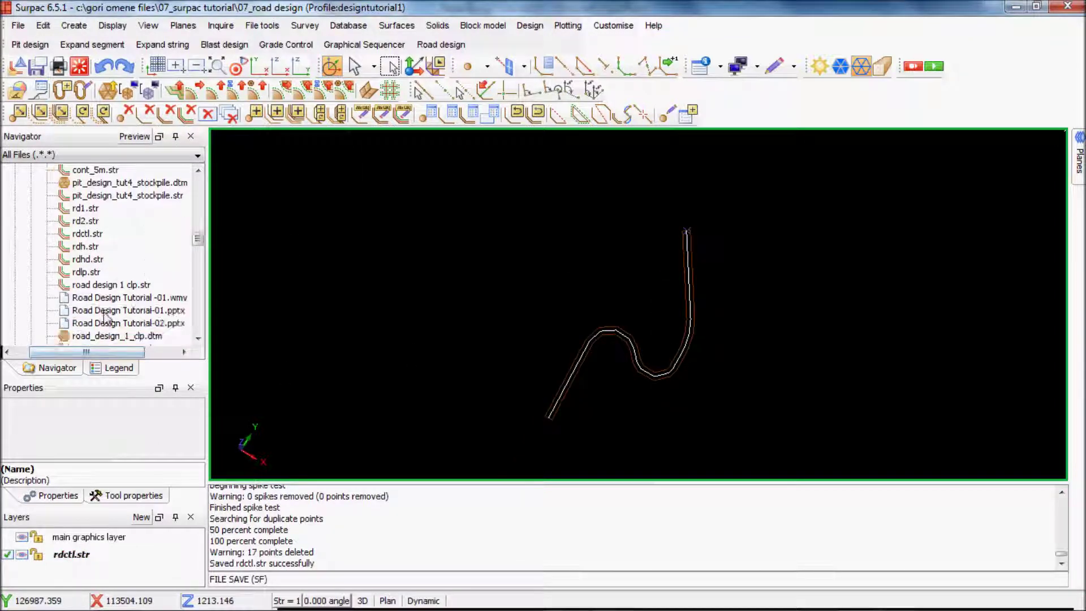
{"action": "scroll", "coordinate": [152, 250], "scroll_direction": "down", "scroll_amount": 1}
{"action": "left_click_drag", "start_coordinate": [119, 300], "coordinate": [683, 305]}
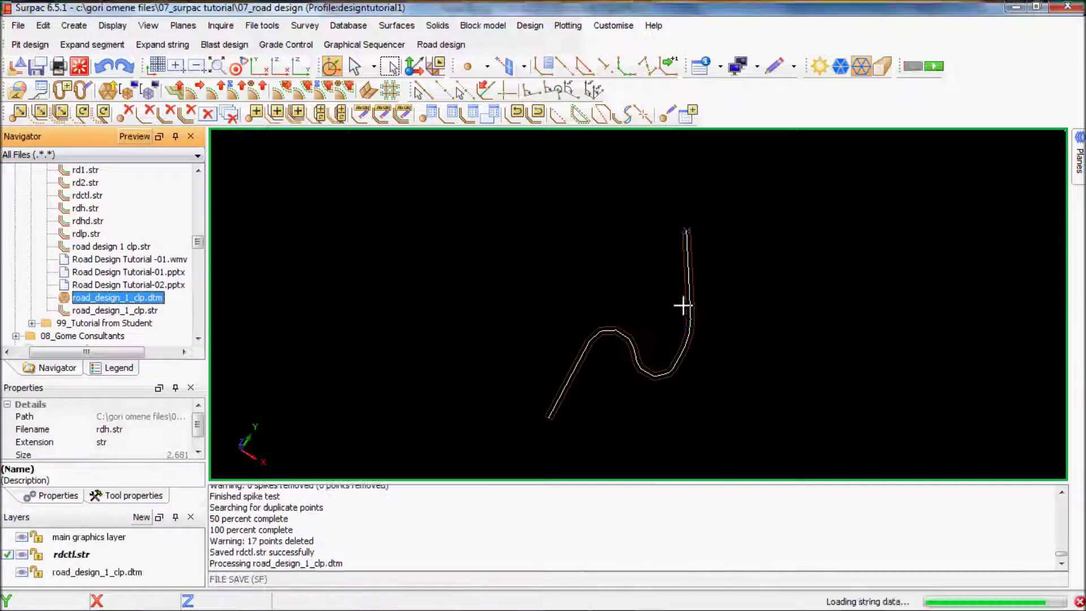
{"action": "scroll", "coordinate": [693, 323], "scroll_direction": "up", "scroll_amount": 3}
{"action": "middle_click_drag", "start_coordinate": [696, 328], "coordinate": [480, 243]}
{"action": "middle_click_drag", "start_coordinate": [530, 197], "coordinate": [585, 221]}
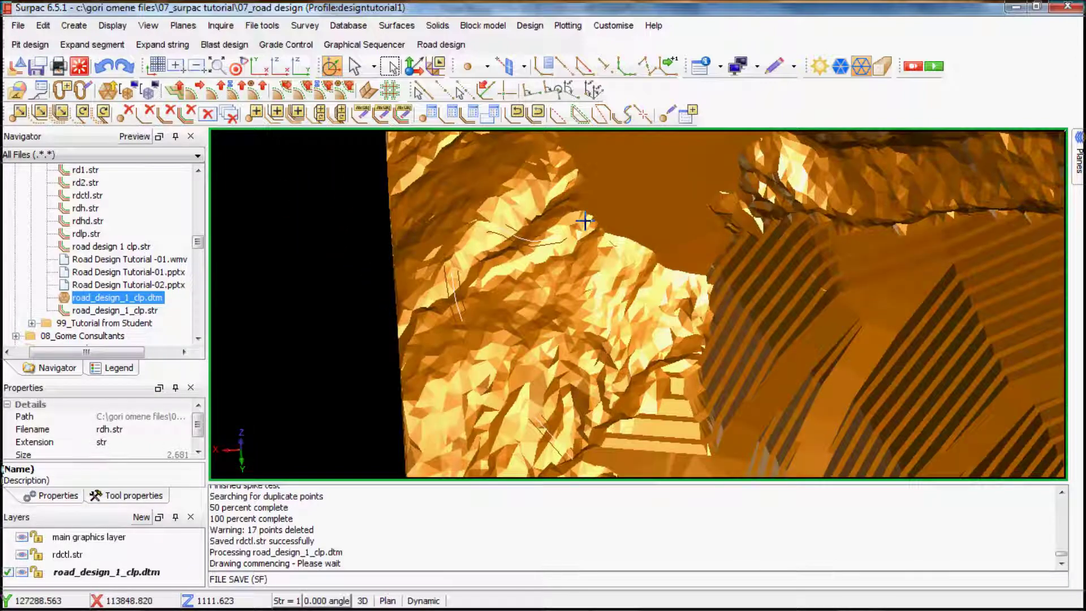
{"action": "mouse_move", "coordinate": [585, 221]}
{"action": "left_mouse_down"}
{"action": "mouse_move", "coordinate": [601, 216]}
{"action": "mouse_move", "coordinate": [594, 231]}
{"action": "mouse_move", "coordinate": [612, 202]}
{"action": "mouse_move", "coordinate": [578, 212]}
{"action": "left_mouse_up"}
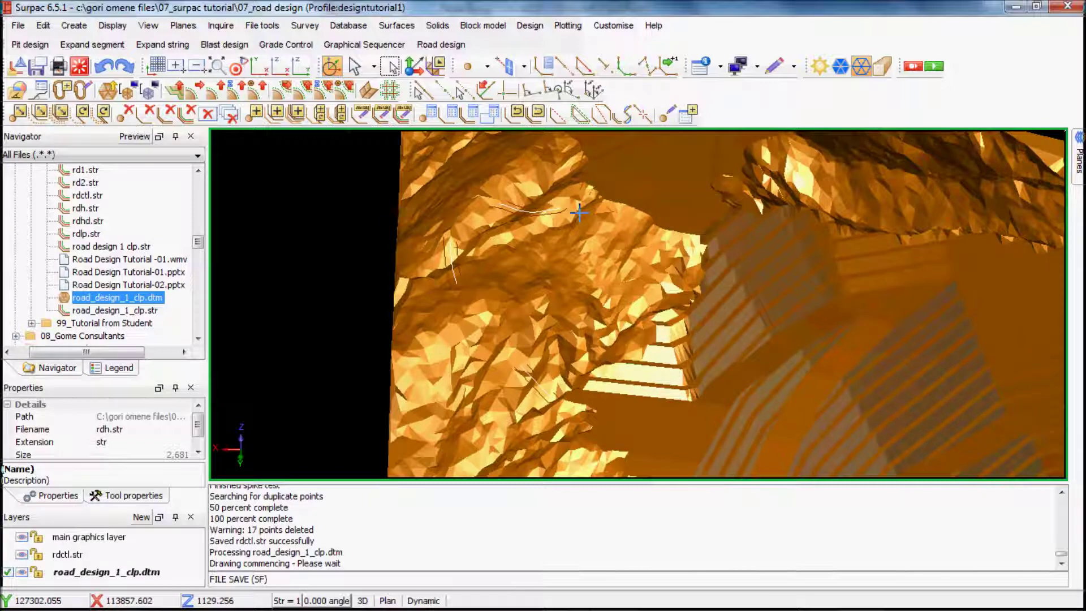
{"action": "mouse_move", "coordinate": [565, 213]}
{"action": "left_mouse_down"}
{"action": "mouse_move", "coordinate": [552, 226]}
{"action": "mouse_move", "coordinate": [572, 232]}
{"action": "left_mouse_up"}
{"action": "mouse_move", "coordinate": [546, 605]}
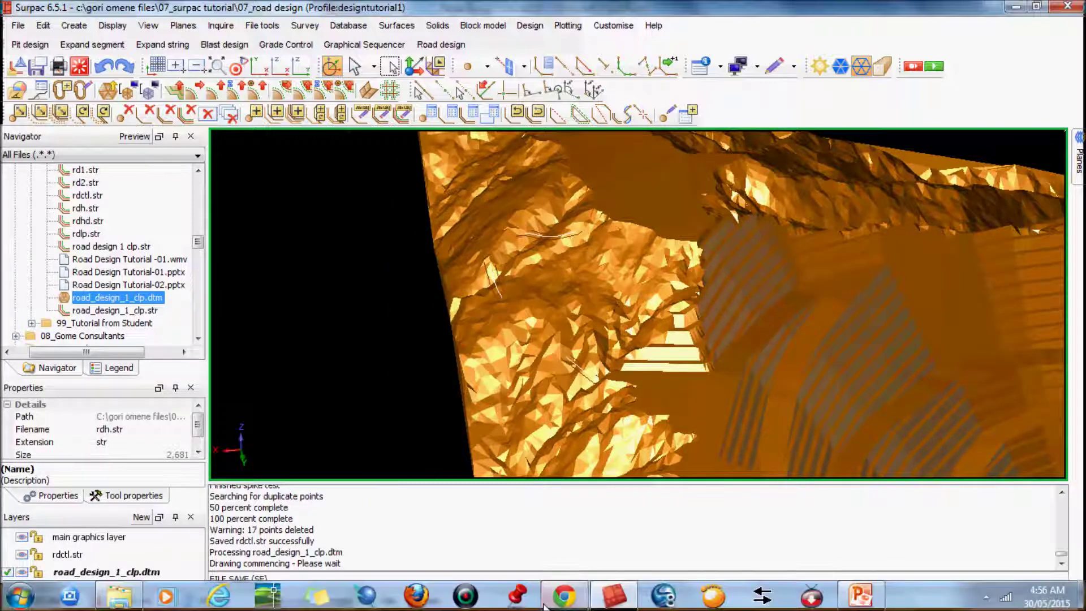